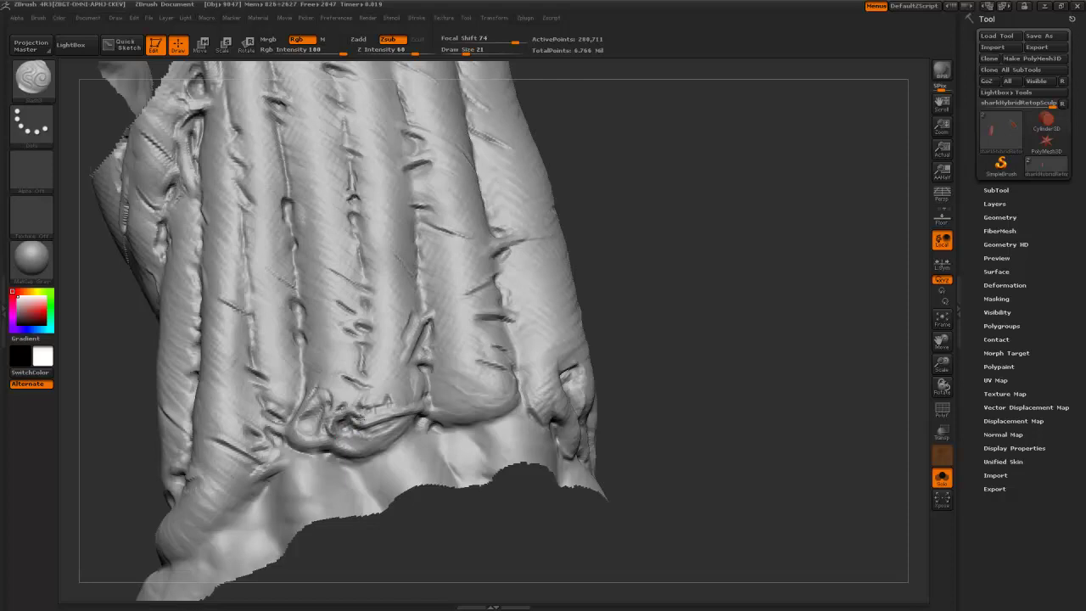
- Carve fine creases into the lower ends of the isolated muscle strands with the subtractive brush at draw size 21
left_click_drag(372, 555, 403, 431)
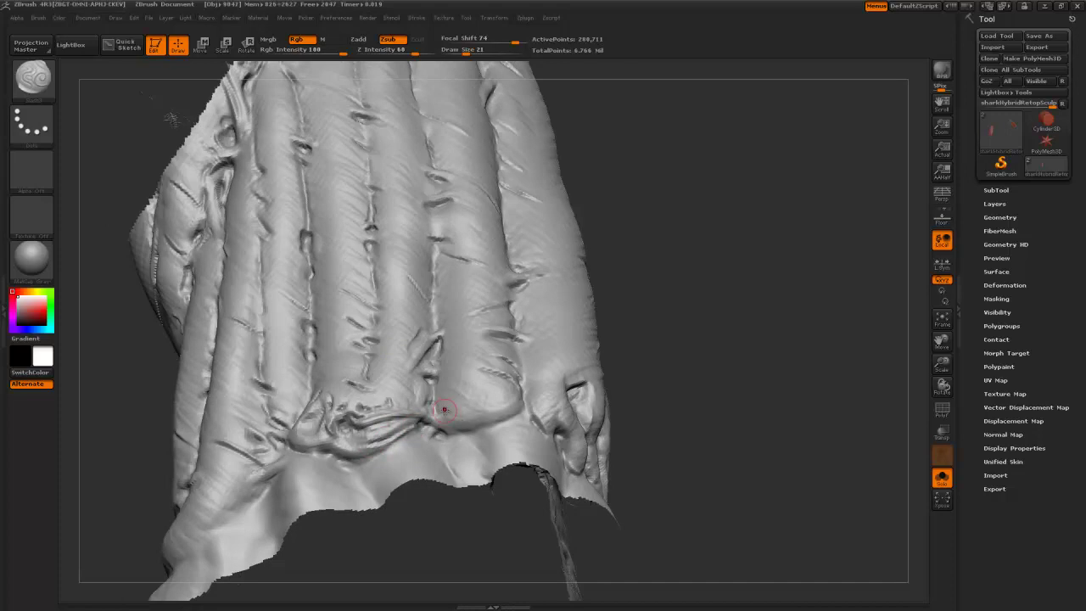
left_click_drag(445, 515, 254, 438, "alt")
left_click_drag(277, 379, 429, 342)
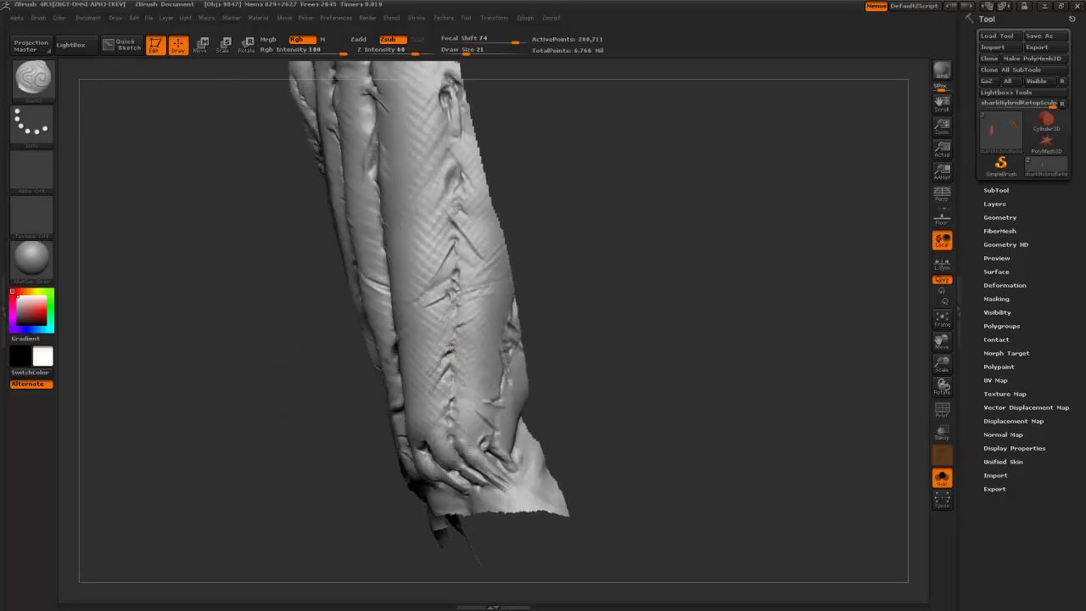
left_click_drag(350, 396, 495, 396)
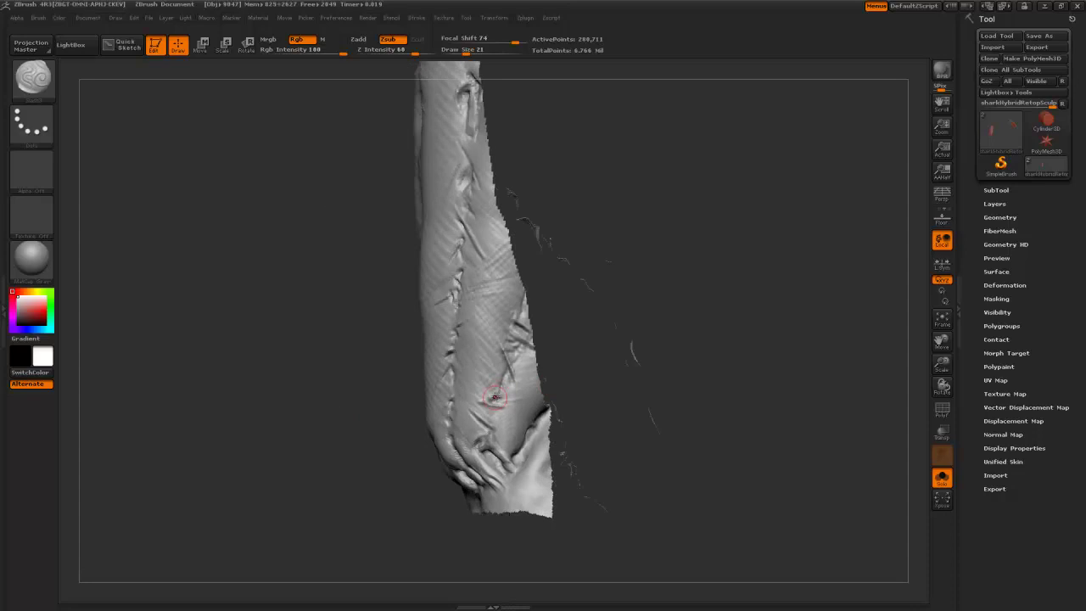
left_click_drag(338, 486, 363, 298, "alt")
- Unhide the rest of the creature model and check its chest, arms and back
key("ctrl+shift")
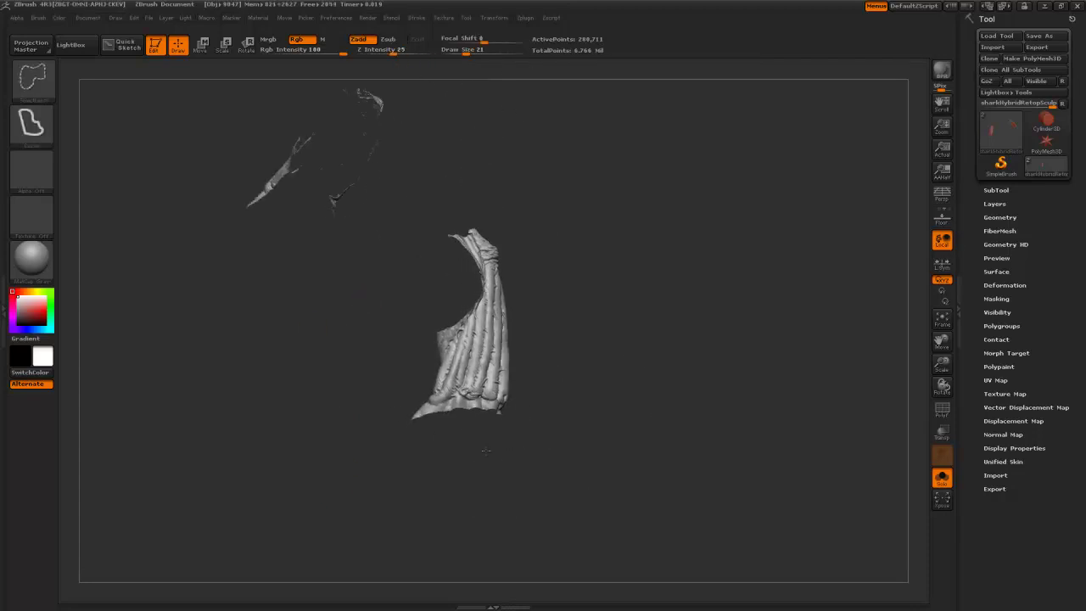
left_click(298, 431, "ctrl+shift")
mouse_move(189, 354)
left_mouse_down()
mouse_move(450, 382)
mouse_move(407, 382)
mouse_move(408, 412)
left_mouse_up()
mouse_move(365, 331)
left_mouse_down("alt")
mouse_move(424, 407)
mouse_move(408, 370)
mouse_move(412, 323)
mouse_move(416, 406)
mouse_move(432, 410)
mouse_move(488, 372)
left_mouse_up("alt")
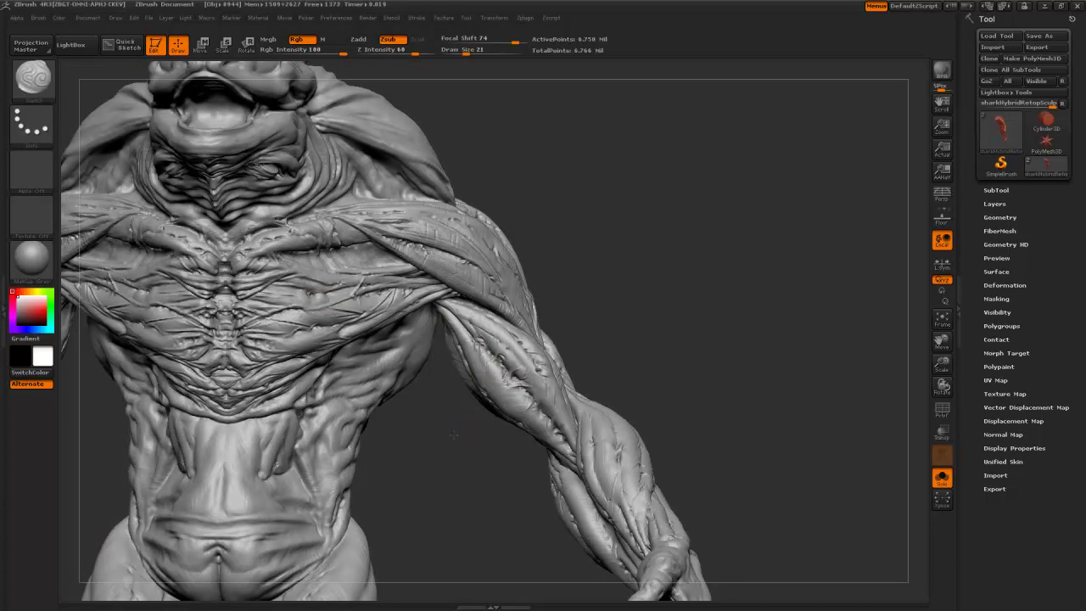
mouse_move(453, 434)
left_mouse_down()
mouse_move(475, 407)
mouse_move(500, 416)
left_mouse_up()
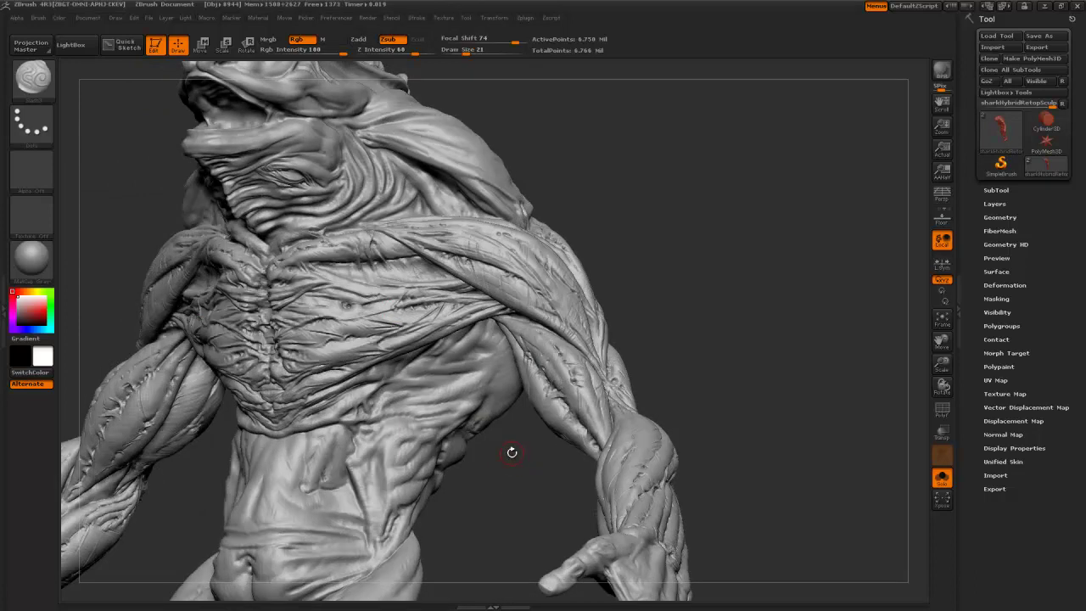
mouse_move(523, 455)
left_mouse_down()
mouse_move(547, 394)
mouse_move(575, 362)
mouse_move(381, 313)
mouse_move(359, 263)
mouse_move(451, 286)
mouse_move(418, 259)
mouse_move(409, 275)
mouse_move(444, 308)
left_mouse_up()
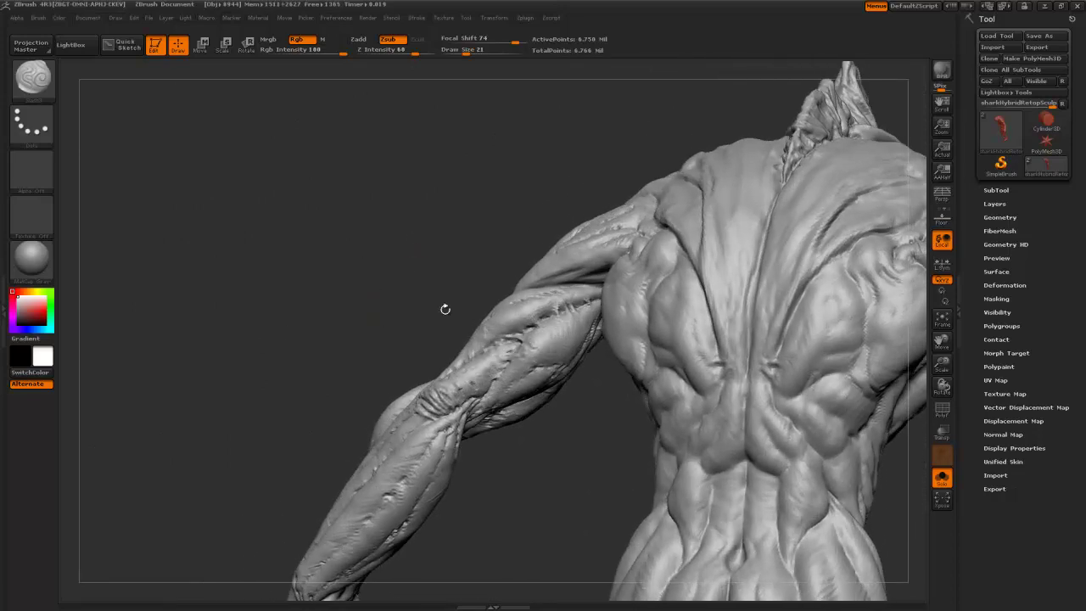
mouse_move(515, 479)
left_mouse_down("alt")
mouse_move(416, 297)
mouse_move(373, 322)
mouse_move(430, 245)
mouse_move(393, 325)
mouse_move(491, 364)
mouse_move(617, 335)
mouse_move(470, 405)
mouse_move(485, 405)
left_mouse_up("alt")
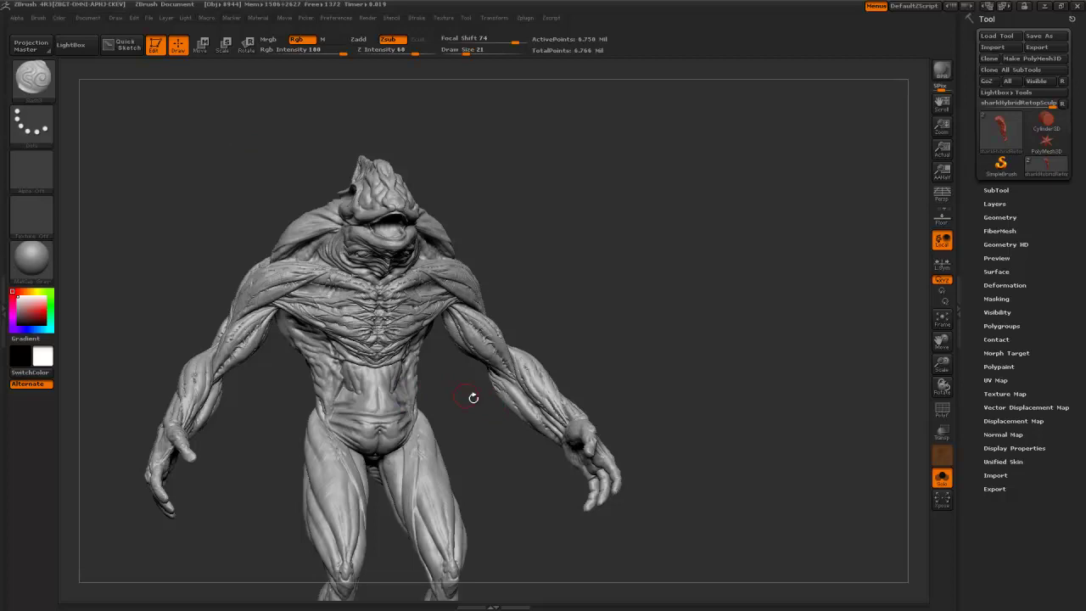
- Switch to an additive brush at Z Intensity 51 and refine the inner forearm muscles with draw size 31
left_click_drag(457, 386, 455, 400)
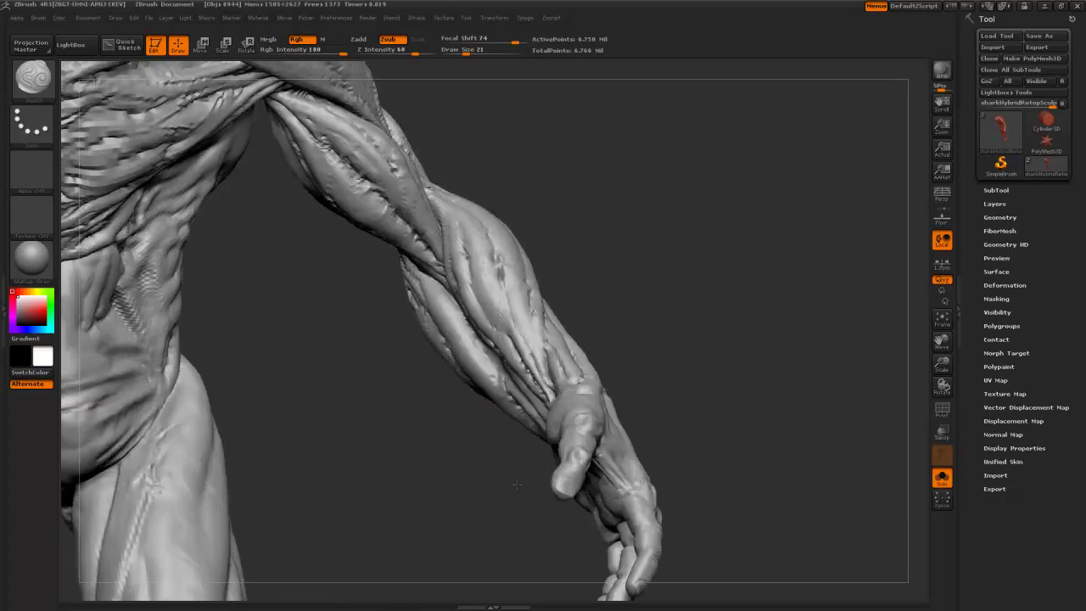
left_click_drag(455, 355, 430, 414)
key("b")
key("s")
key("t")
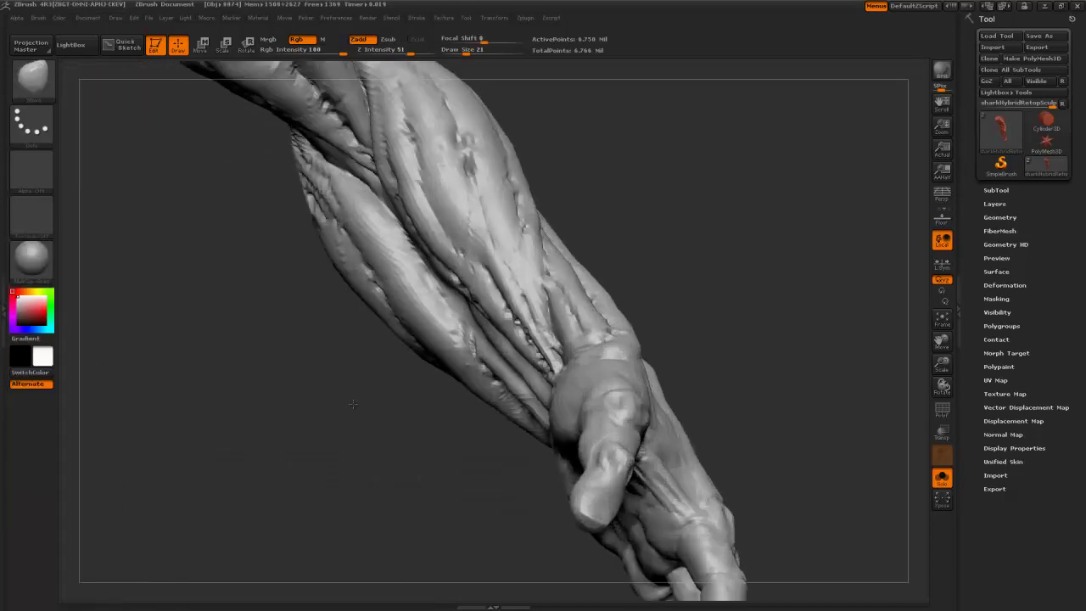
mouse_move(353, 404)
left_mouse_down()
mouse_move(371, 412)
mouse_move(351, 402)
mouse_move(348, 434)
left_mouse_up()
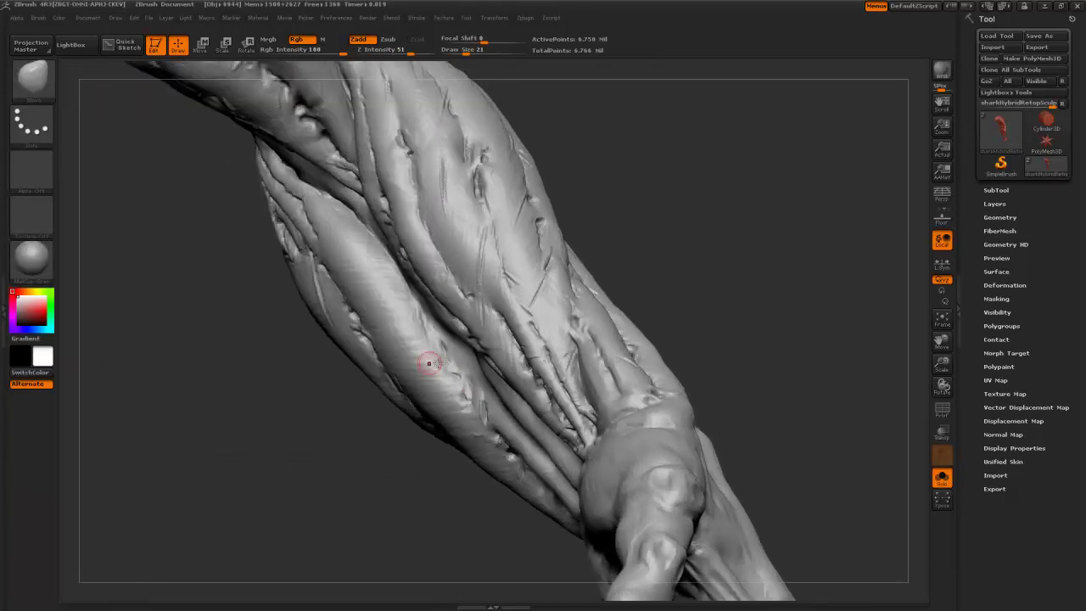
left_click_drag(404, 479, 407, 476)
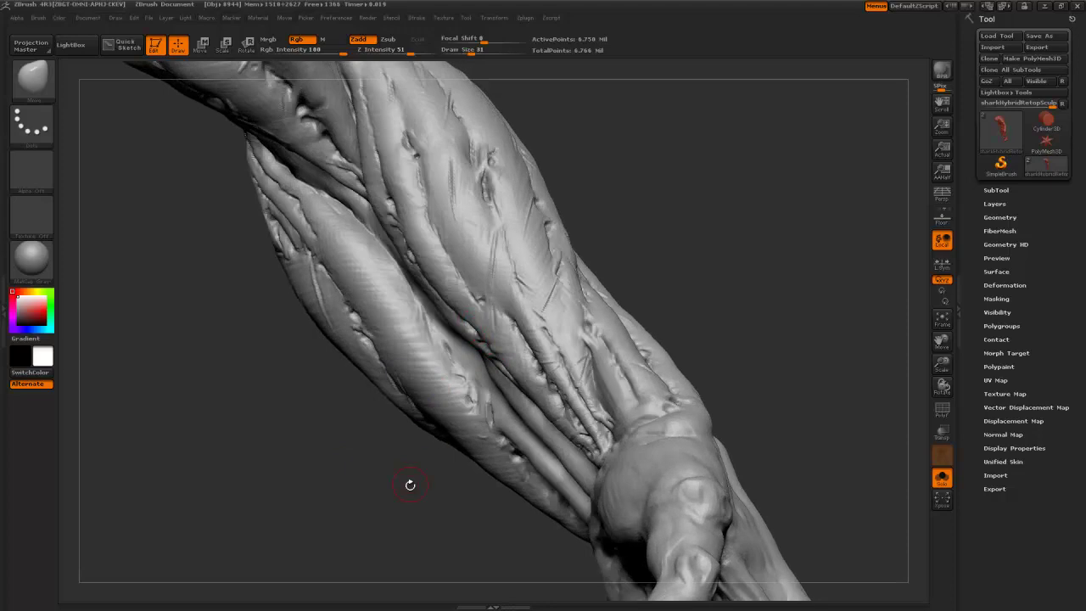
- Adjust the forearm muscles running down to the wrist with larger draw sizes of 41 and 51
left_click_drag(410, 485, 477, 352)
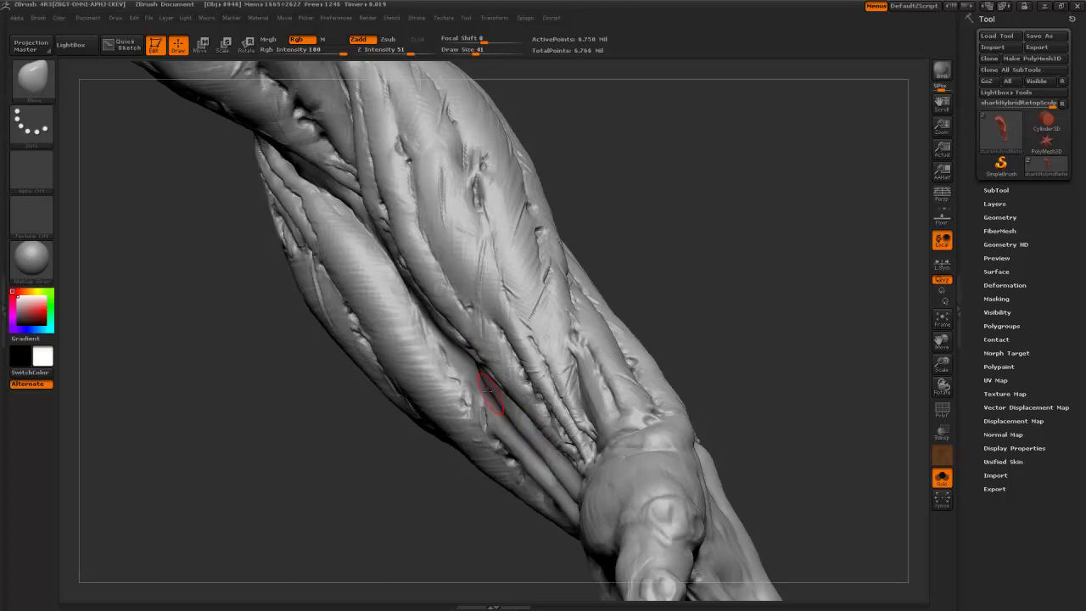
mouse_move(396, 497)
left_mouse_down()
mouse_move(450, 475)
mouse_move(402, 512)
mouse_move(419, 461)
left_mouse_up()
left_click_drag(639, 281, 605, 222)
mouse_move(389, 443)
left_mouse_down("alt")
mouse_move(388, 406)
mouse_move(416, 413)
left_mouse_up("alt")
key("bracketright")
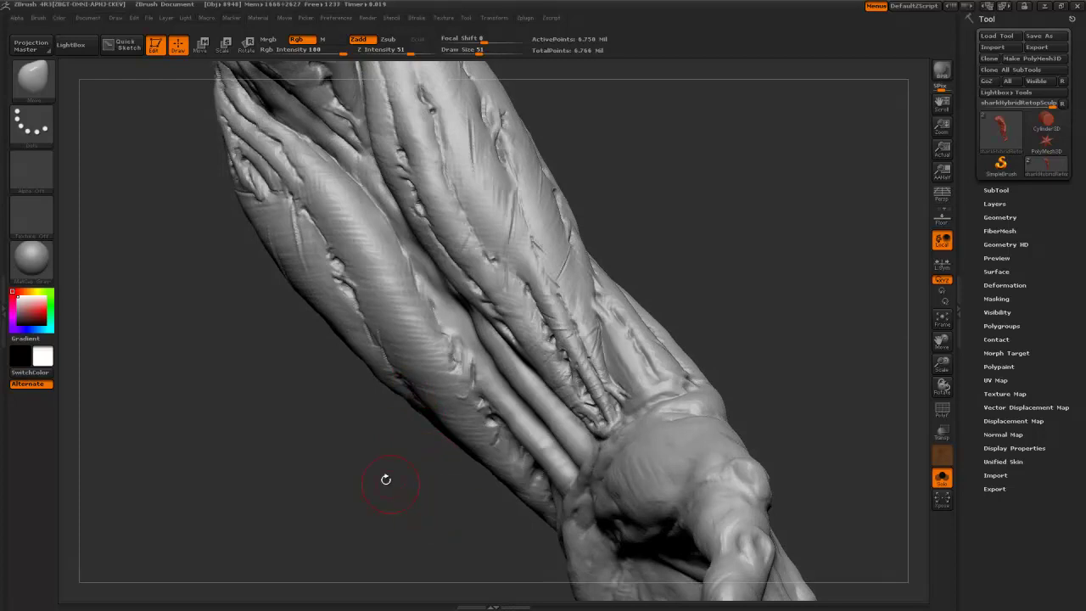
- Refine the contour of the back of the forearm below the elbow using draw sizes 71 and 61
mouse_move(294, 393)
left_mouse_down()
mouse_move(497, 286)
mouse_move(497, 297)
mouse_move(376, 261)
left_mouse_up()
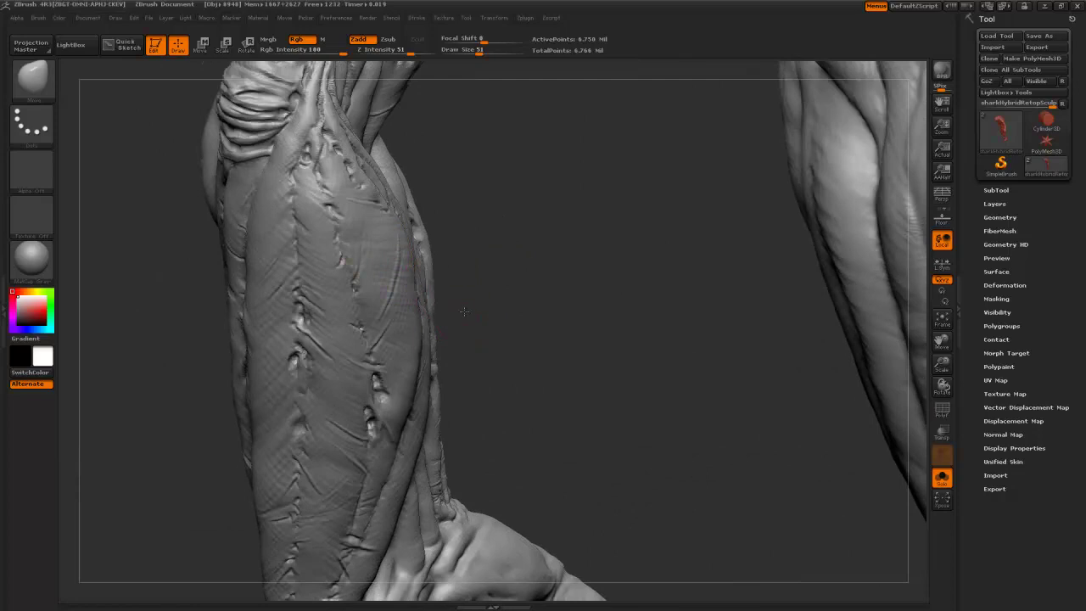
left_click_drag(464, 312, 432, 297)
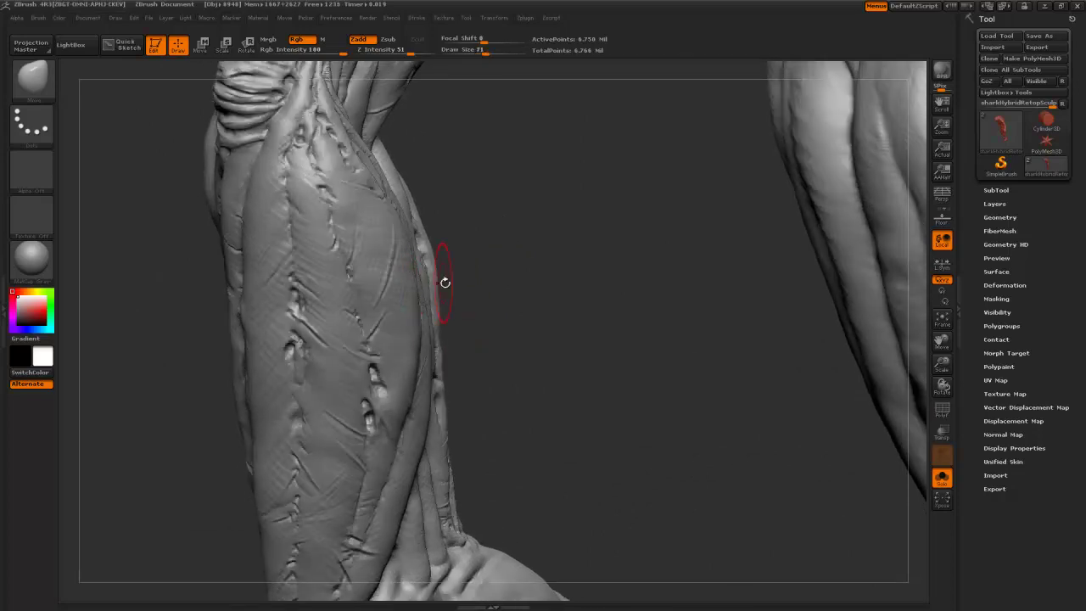
left_click_drag(470, 272, 388, 245)
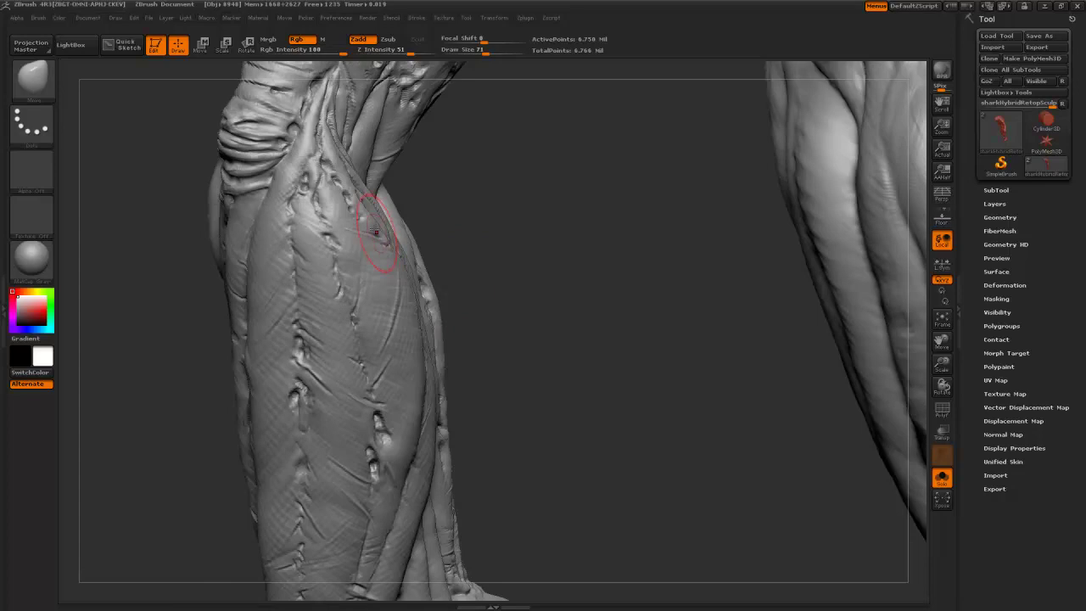
key("bracketleft")
left_click_drag(453, 211, 515, 284)
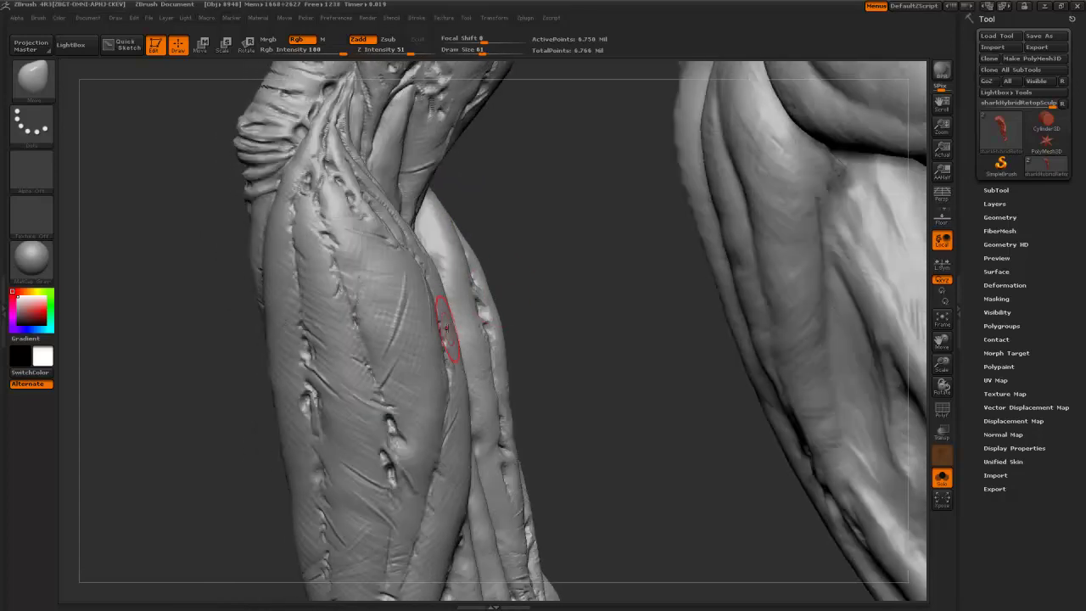
- Shape the long muscle along the forearm's edge while varying the brush size, ending at draw size 81
key("bracketright")
key("bracketright")
key("bracketleft")
key("bracketleft")
key("bracketleft")
key("bracketleft")
key("bracketright")
key("bracketright")
mouse_move(551, 369)
left_mouse_down()
mouse_move(524, 322)
mouse_move(466, 327)
left_mouse_up()
key("bracketright")
key("bracketright")
key("bracketright")
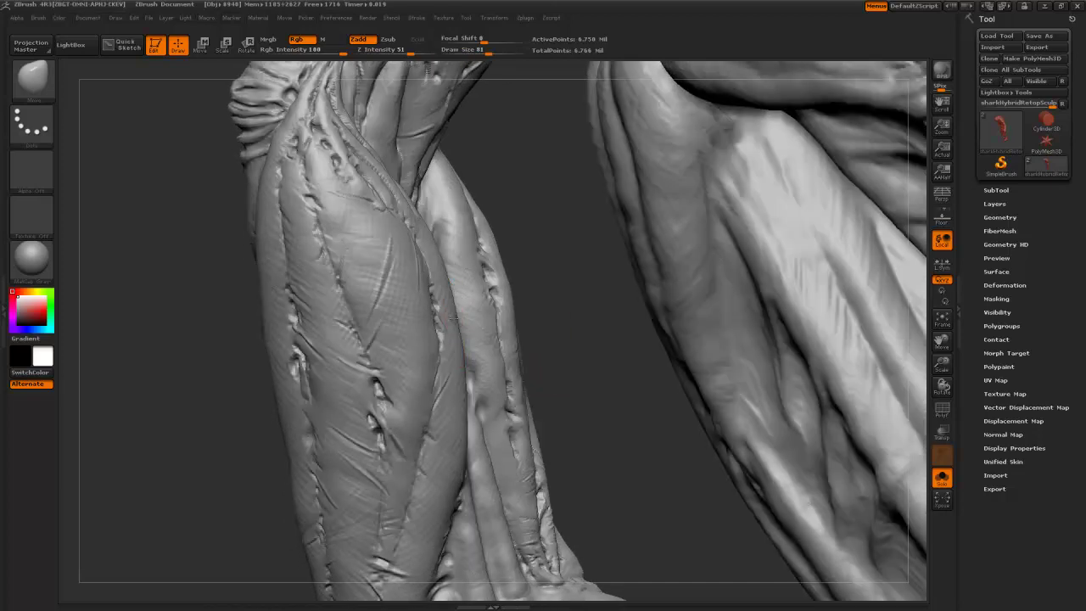
- Examine the creature's head from several side angles, checking the forehead folds, side recess, jaw and crest
mouse_move(226, 490)
left_mouse_down()
mouse_move(186, 294)
mouse_move(297, 325)
mouse_move(309, 353)
mouse_move(335, 346)
mouse_move(376, 277)
mouse_move(393, 336)
mouse_move(398, 316)
mouse_move(396, 341)
mouse_move(487, 230)
mouse_move(454, 276)
mouse_move(436, 243)
left_mouse_up()
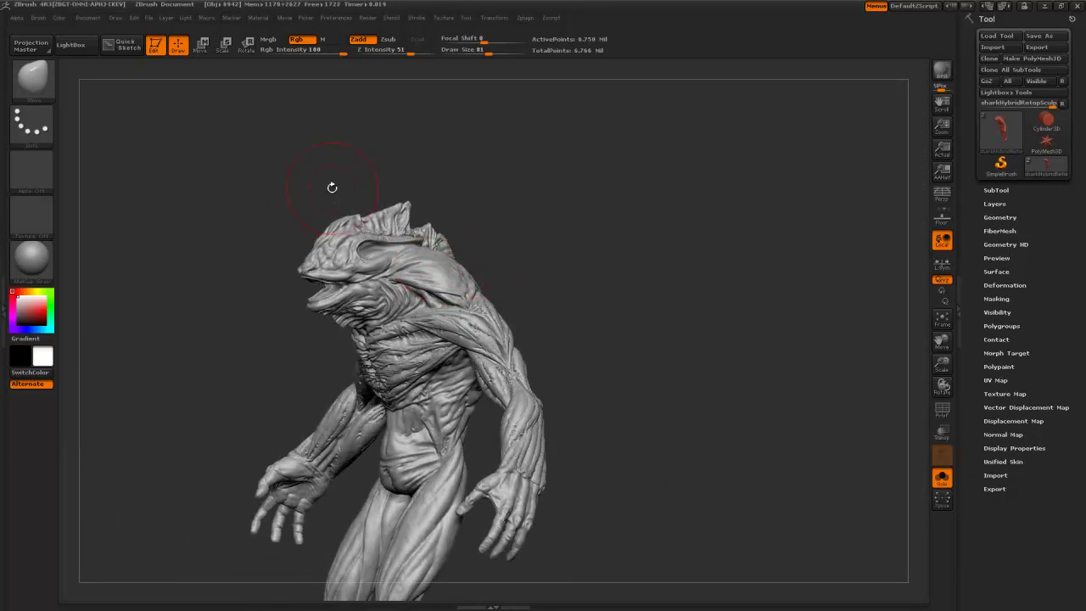
mouse_move(330, 182)
left_mouse_down()
mouse_move(315, 198)
mouse_move(385, 243)
mouse_move(269, 332)
left_mouse_up()
left_click_drag(199, 199, 284, 403, "alt")
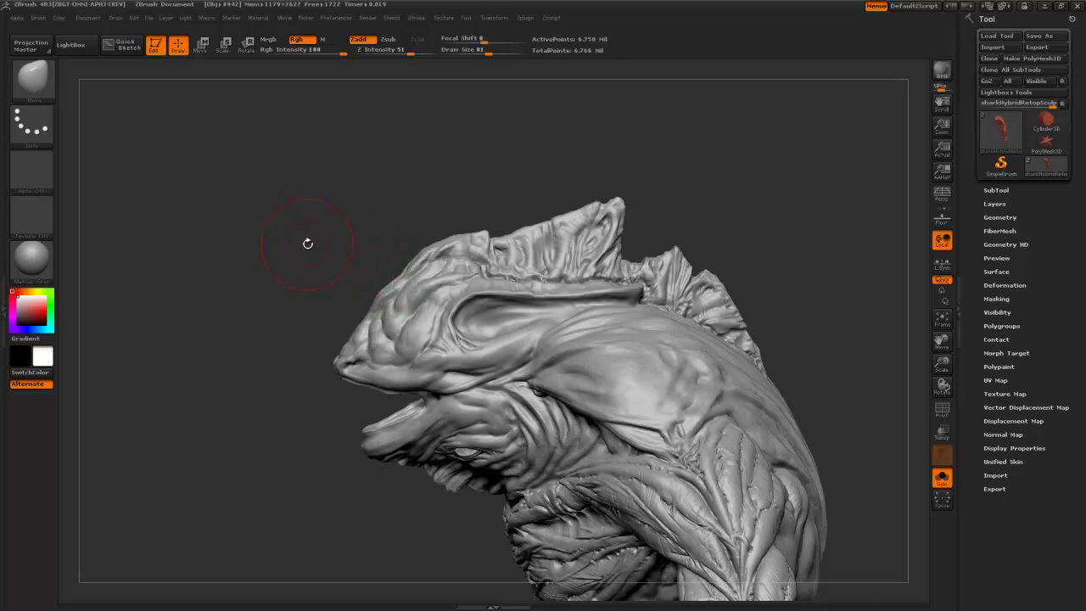
left_click_drag(292, 221, 271, 225)
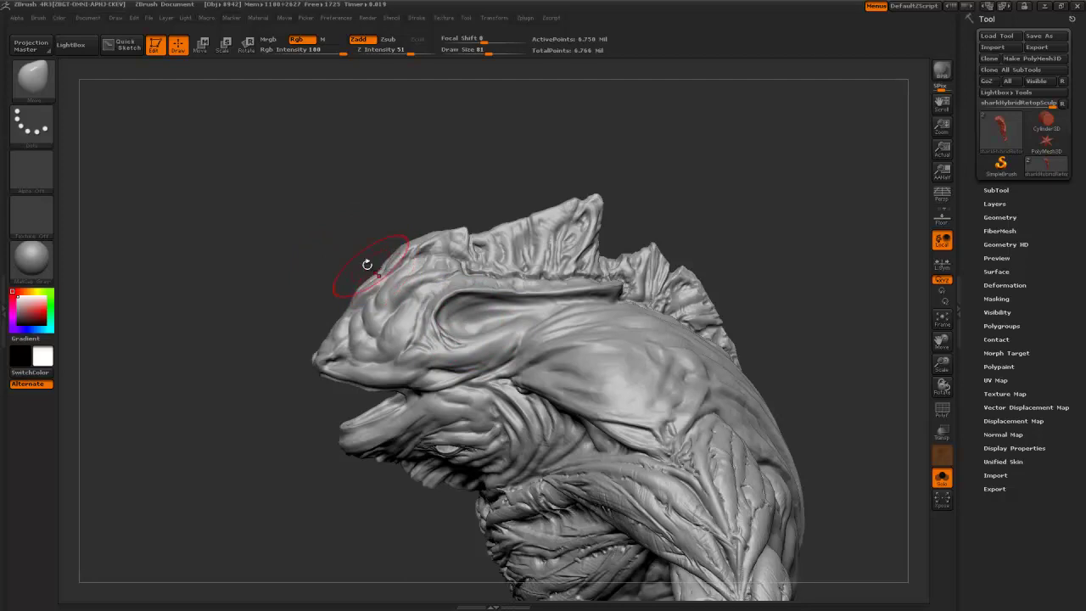
left_click_drag(301, 237, 374, 281)
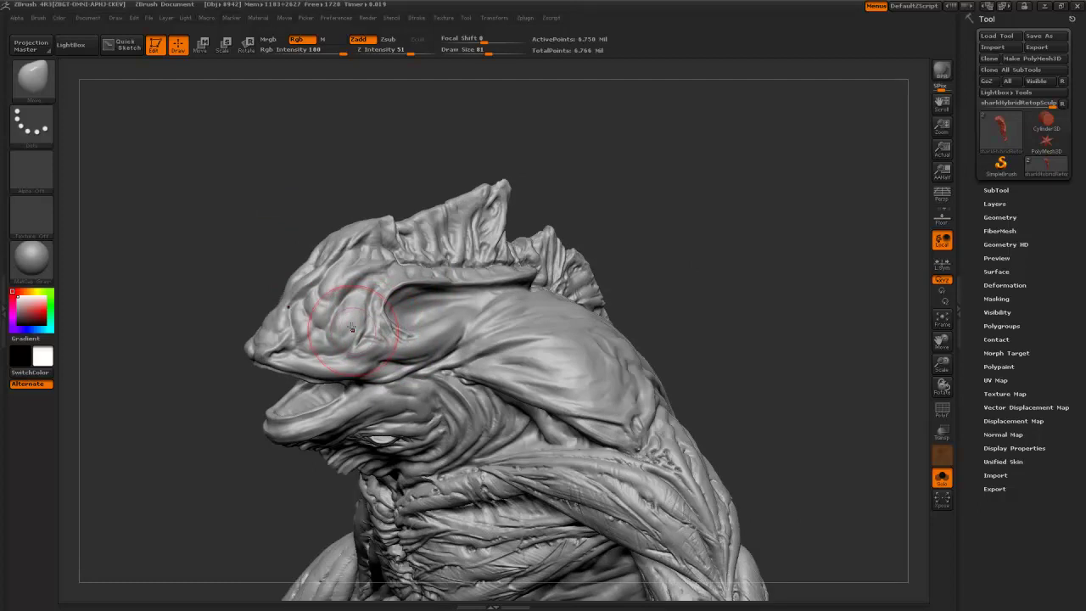
left_click_drag(233, 230, 252, 246)
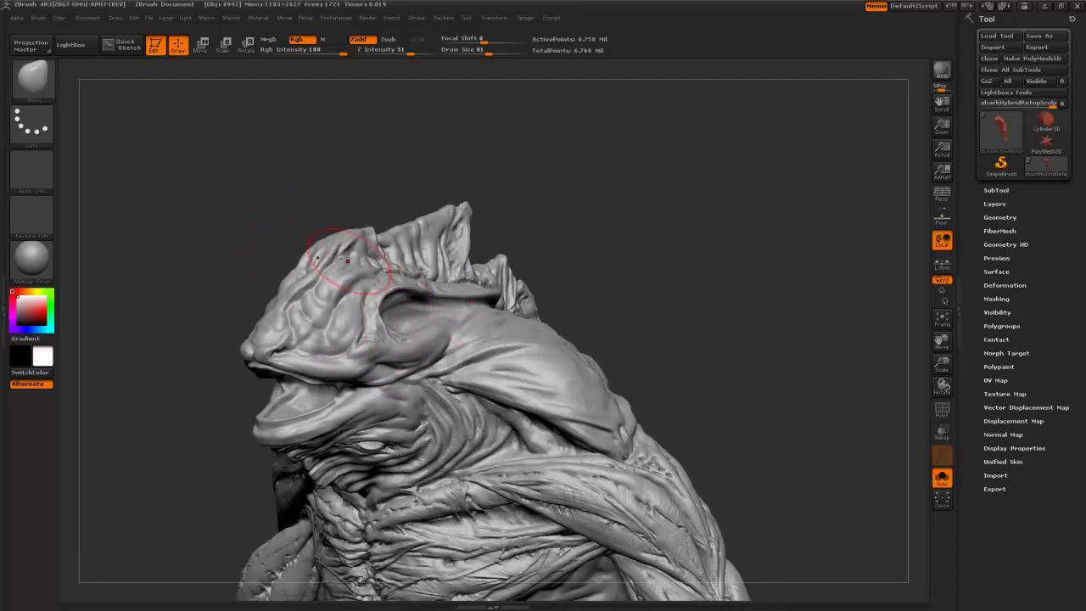
mouse_move(277, 212)
left_mouse_down()
mouse_move(289, 231)
mouse_move(350, 230)
mouse_move(293, 206)
mouse_move(246, 208)
mouse_move(400, 307)
left_mouse_up()
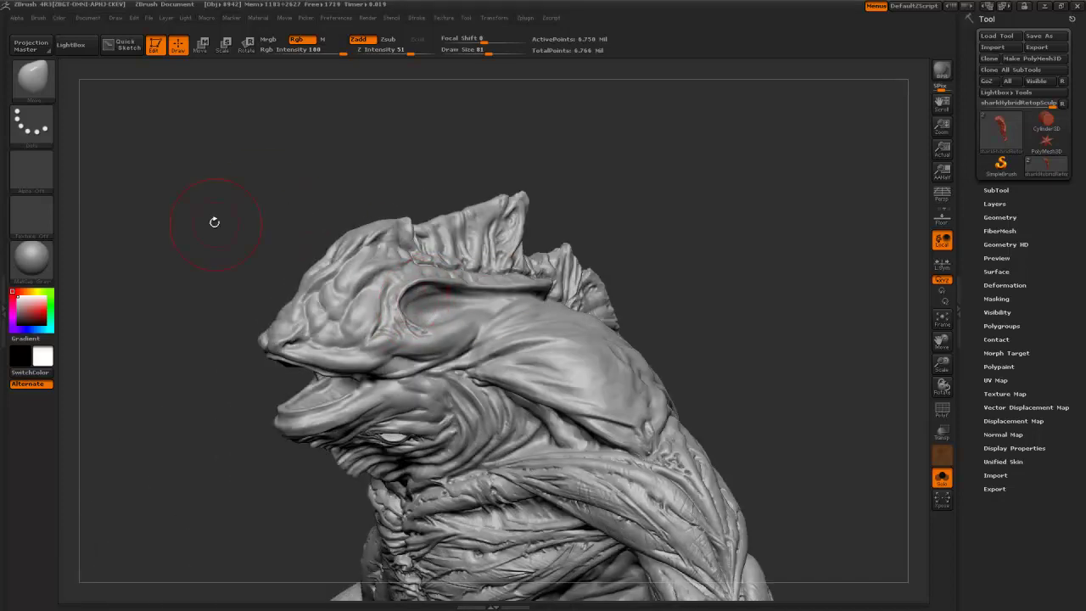
left_click_drag(215, 221, 414, 299)
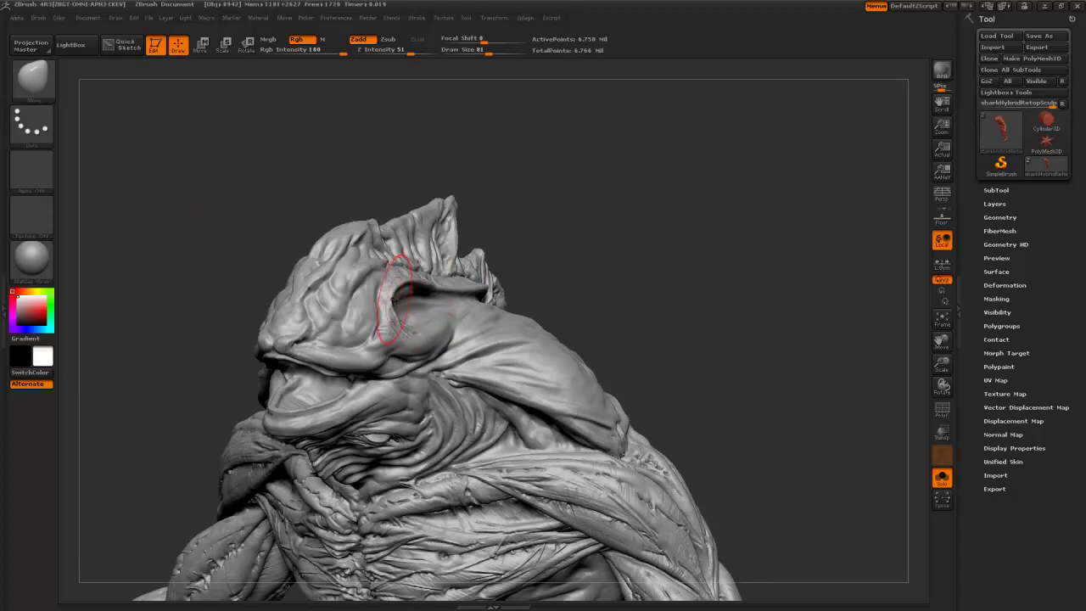
mouse_move(262, 253)
left_mouse_down()
mouse_move(174, 250)
mouse_move(221, 297)
left_mouse_up()
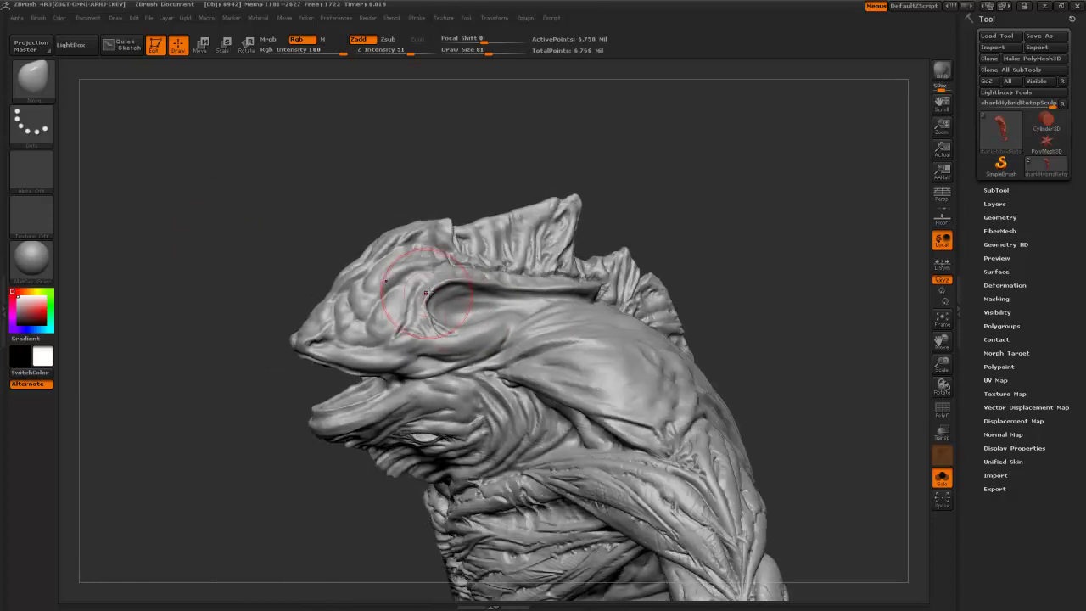
- Examine the whole creature from front and three-quarter views to judge the torso, arms and legs
left_click_drag(237, 357, 231, 153, "alt")
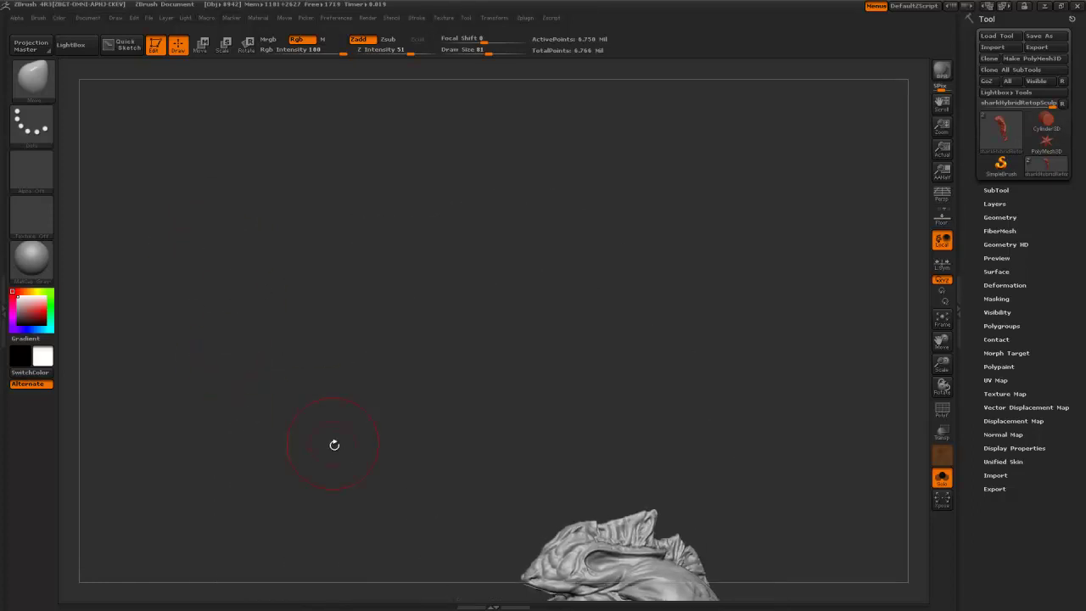
mouse_move(334, 444)
left_mouse_down("alt")
mouse_move(323, 204)
mouse_move(332, 251)
mouse_move(290, 266)
mouse_move(347, 294)
mouse_move(395, 289)
mouse_move(432, 343)
mouse_move(458, 337)
mouse_move(451, 322)
mouse_move(500, 383)
mouse_move(453, 358)
left_mouse_up("alt")
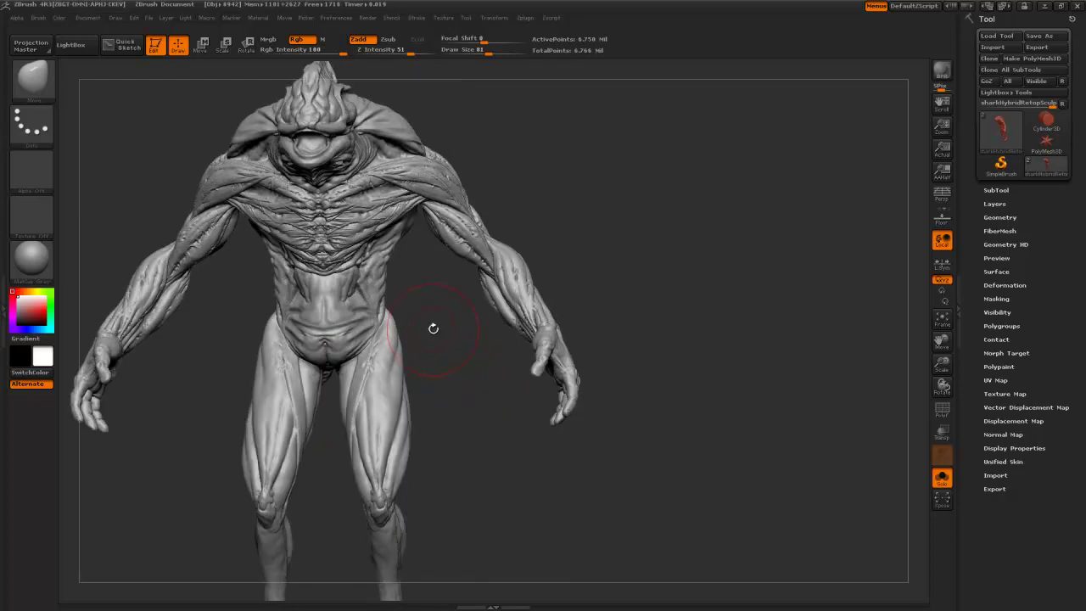
mouse_move(439, 320)
left_mouse_down()
mouse_move(447, 294)
mouse_move(387, 286)
mouse_move(356, 297)
mouse_move(407, 243)
mouse_move(357, 275)
mouse_move(368, 251)
left_mouse_up()
mouse_move(413, 263)
left_mouse_down()
mouse_move(458, 296)
mouse_move(403, 330)
left_mouse_up()
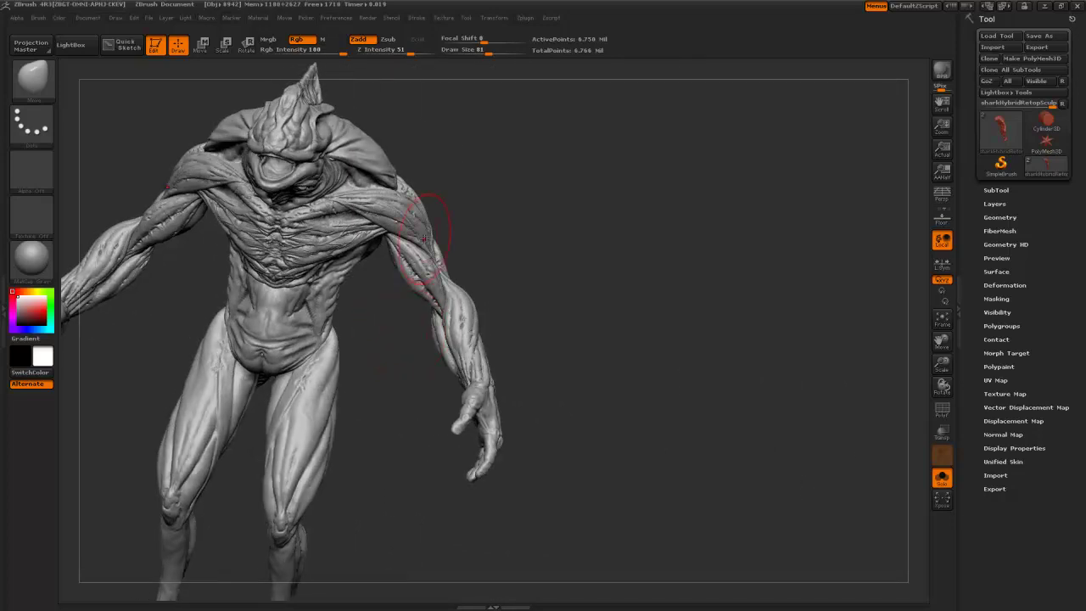
mouse_move(398, 368)
left_mouse_down()
mouse_move(360, 355)
mouse_move(384, 367)
mouse_move(393, 359)
mouse_move(400, 381)
mouse_move(393, 368)
mouse_move(384, 377)
mouse_move(400, 364)
mouse_move(388, 361)
mouse_move(396, 369)
mouse_move(386, 341)
mouse_move(424, 318)
mouse_move(383, 291)
left_mouse_up()
left_click_drag(393, 344, 354, 363)
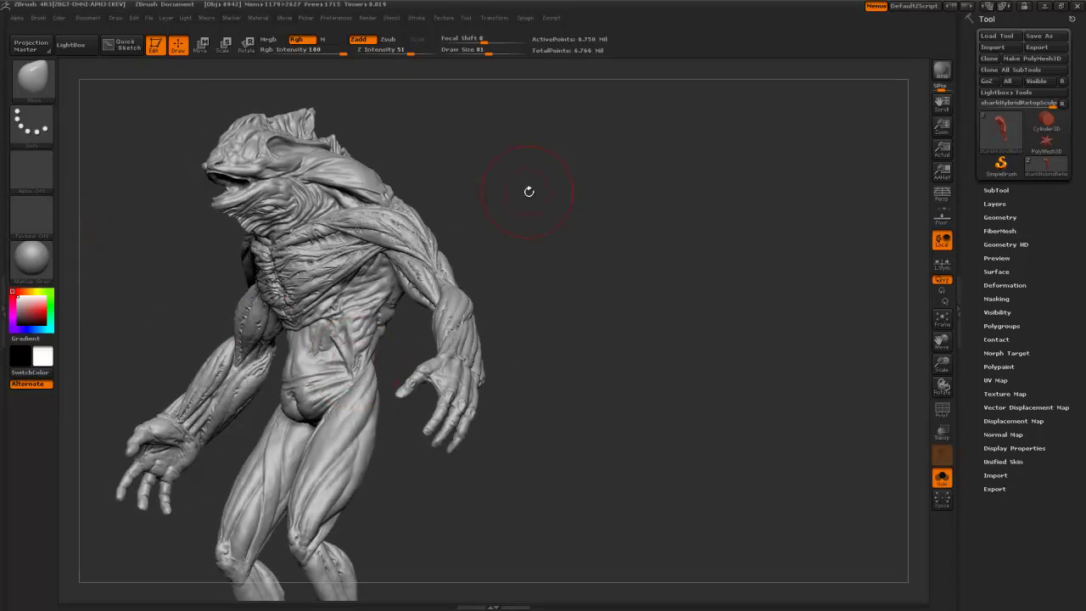
key("alt+Tab")
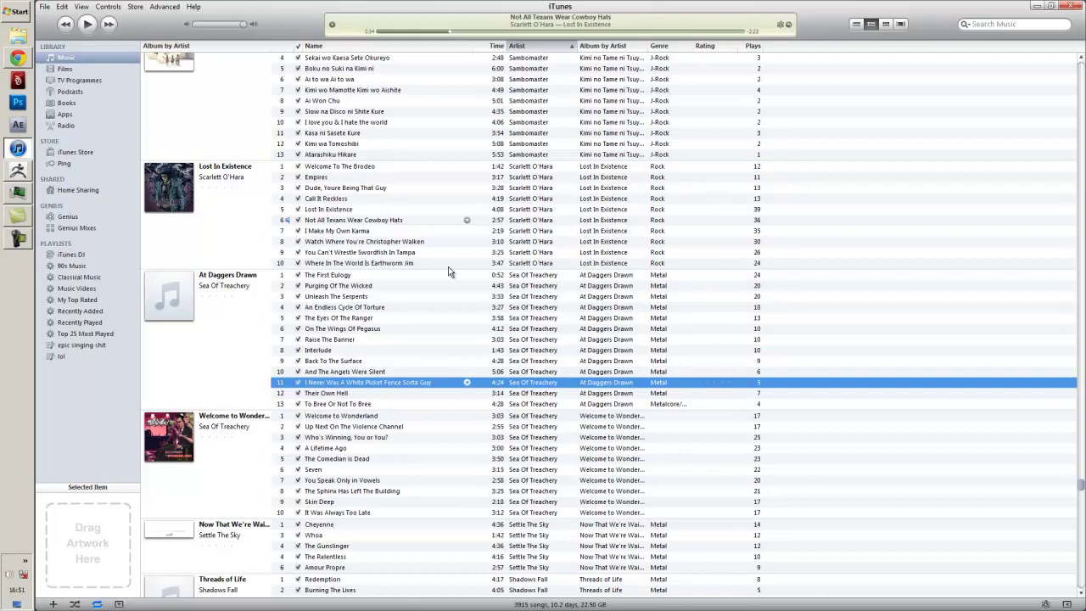
left_click(17, 238)
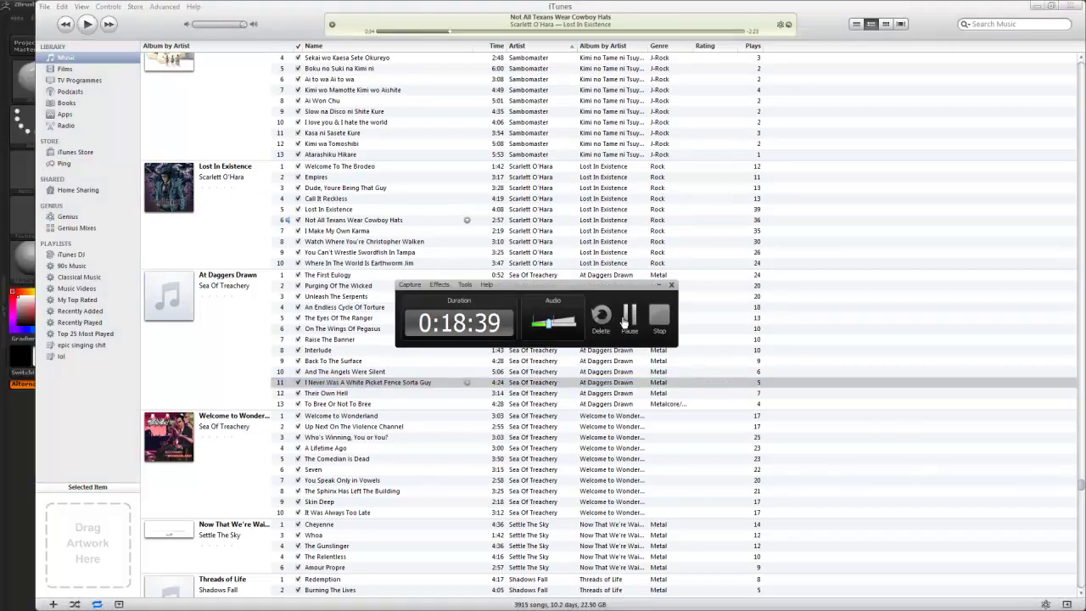
left_click(628, 318)
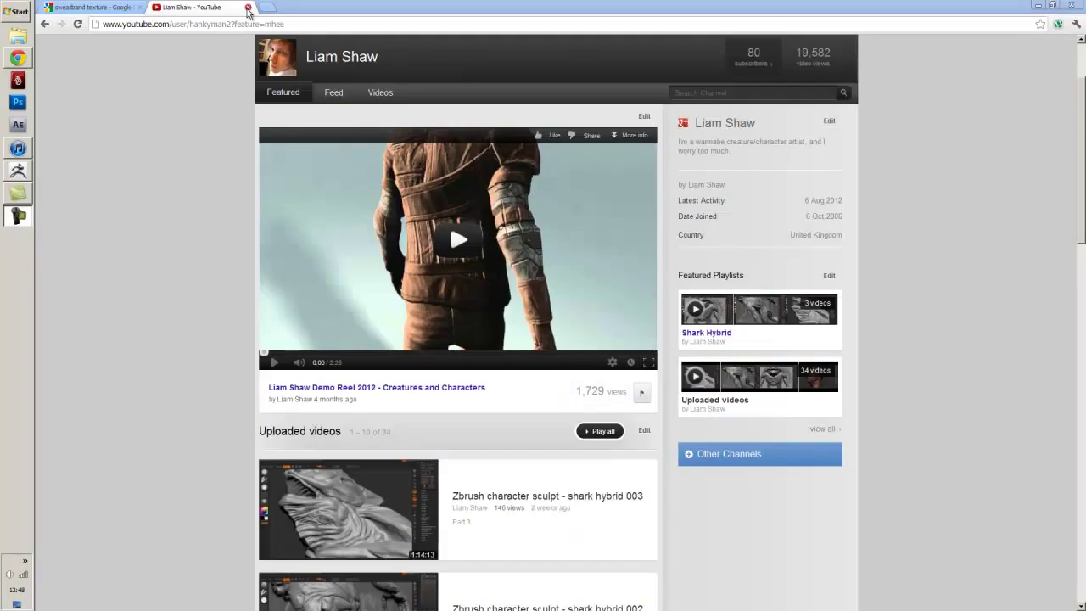
- In Chrome, close the YouTube channel page and the sweatband texture search, leaving only a new blank tab
left_click(248, 8)
left_click(161, 8)
left_click(140, 6)
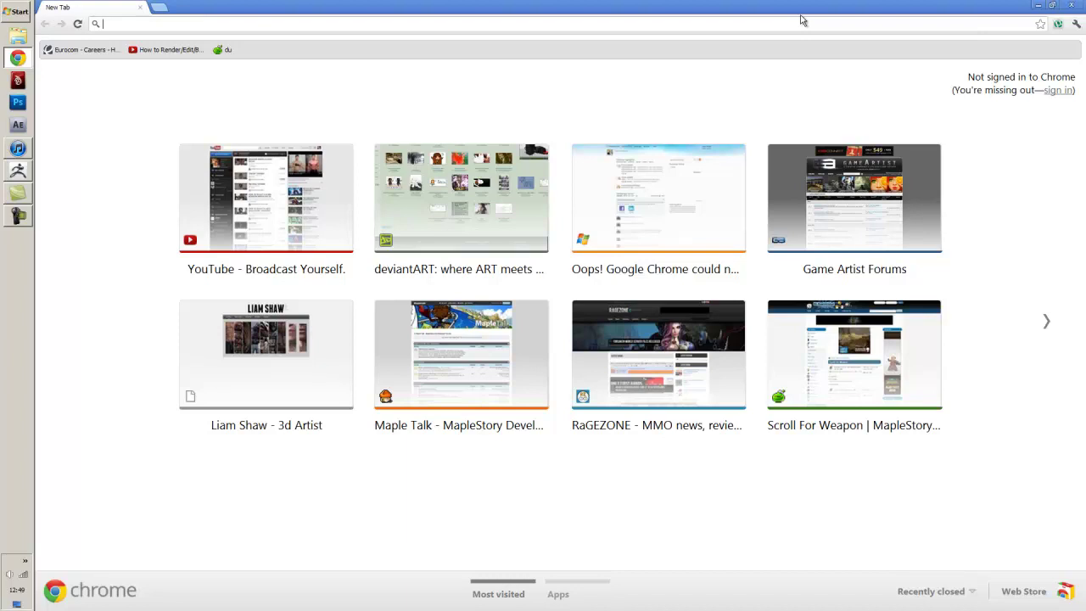
- Search Google Images for "street sharks" and look through the shark character results for reference
type("street sharks")
key("Escape")
key("Return")
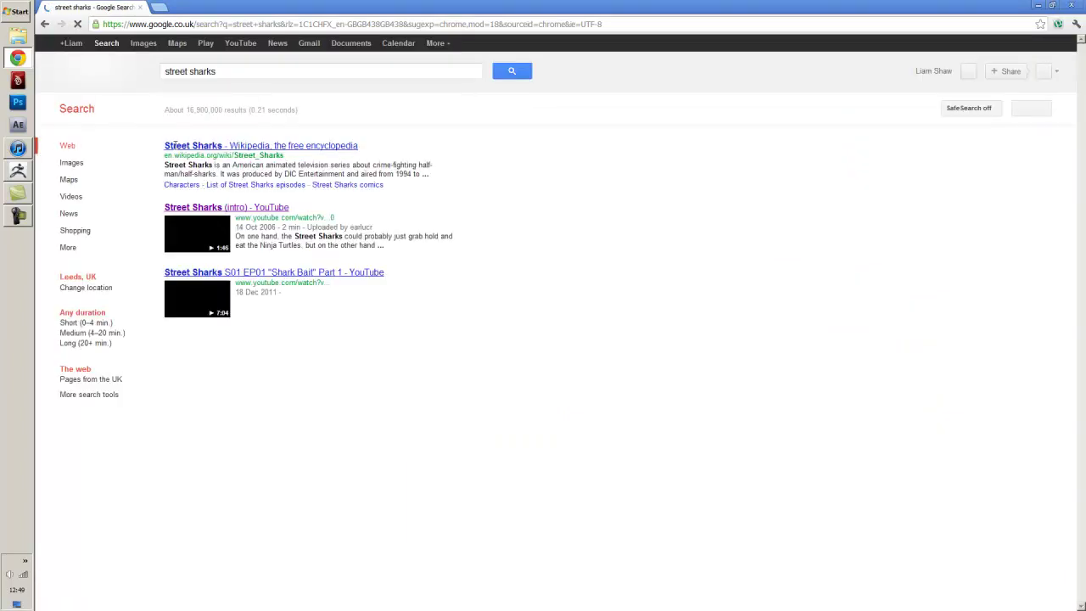
left_click(144, 44)
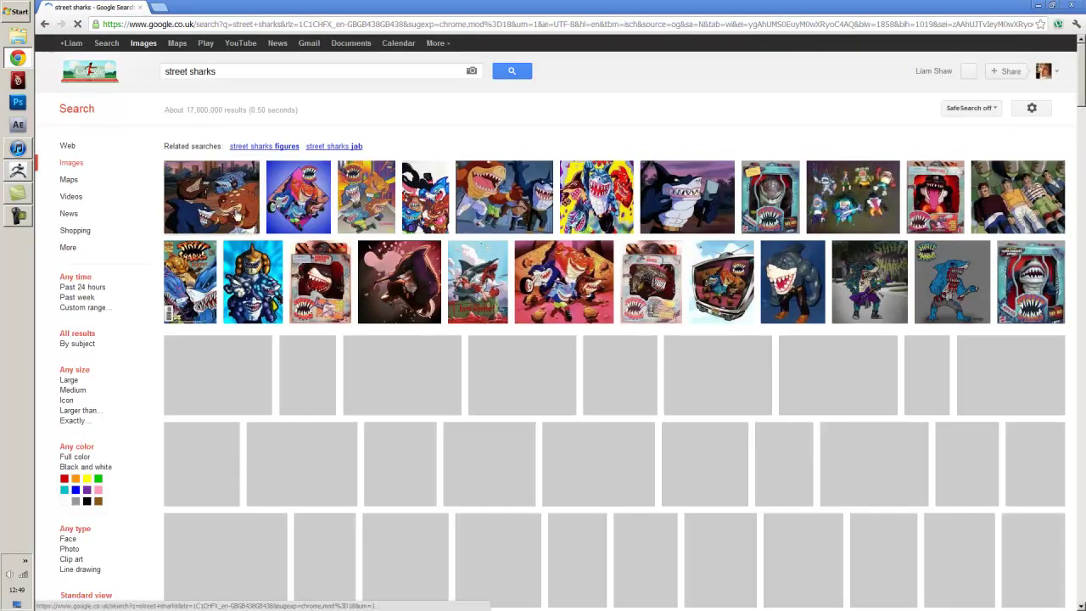
mouse_move(677, 217)
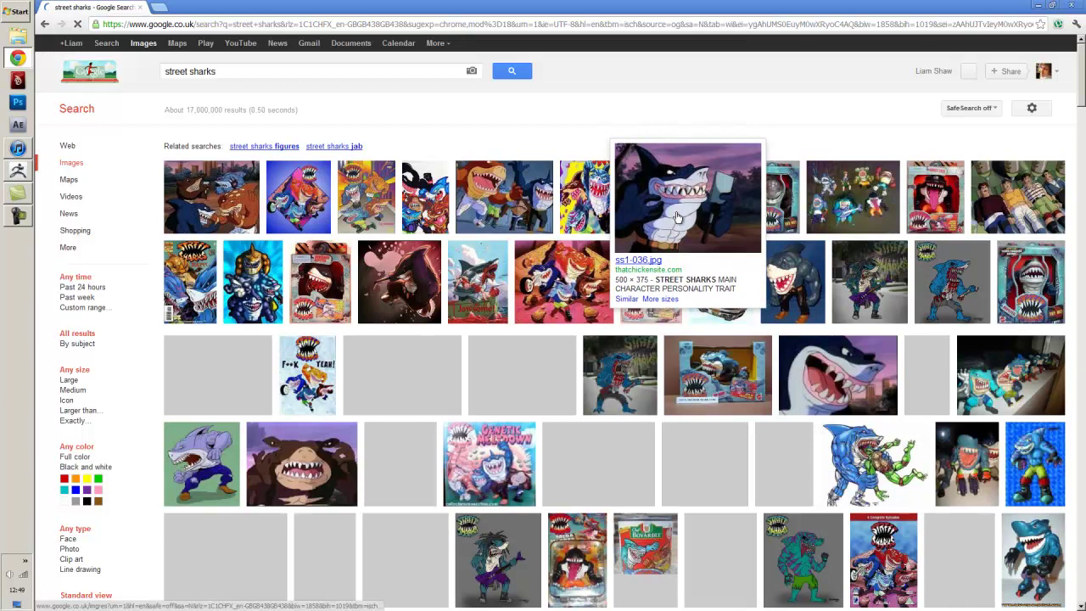
mouse_move(809, 312)
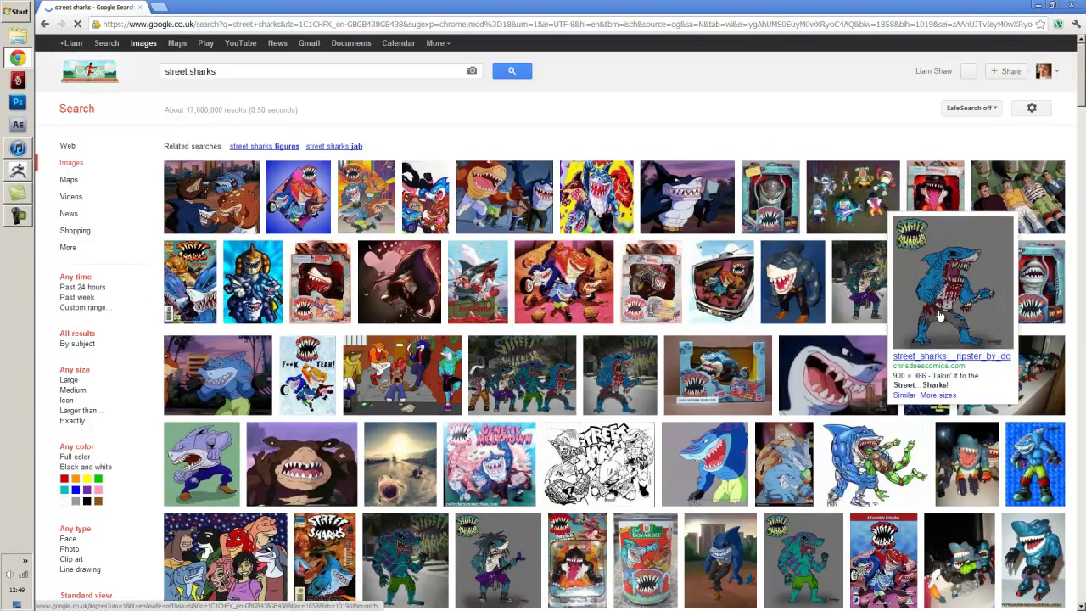
mouse_move(553, 386)
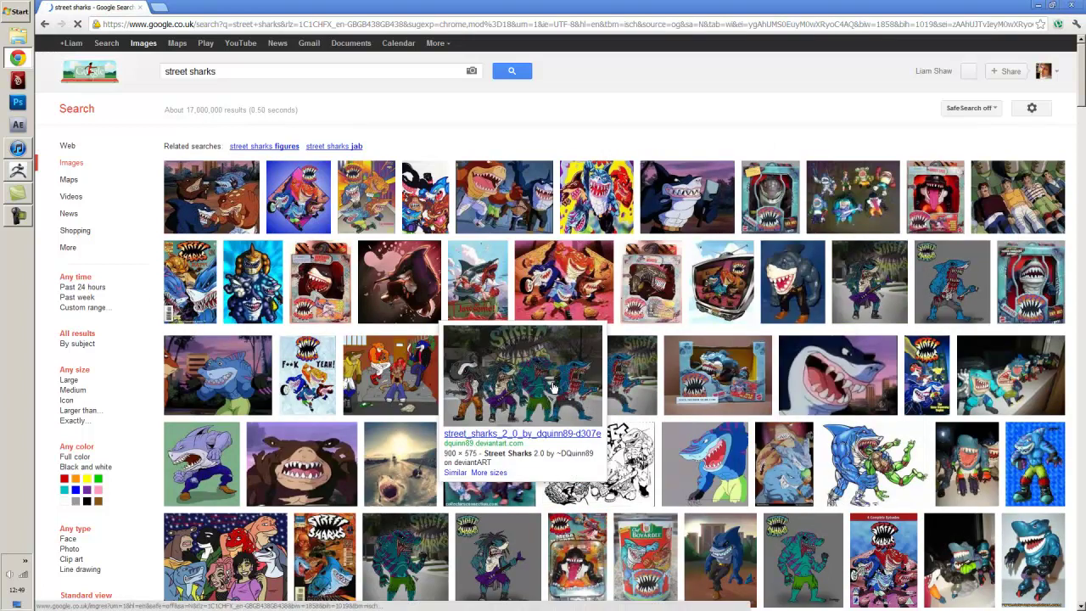
- Close Chrome, return to ZBrush and put the creature model into Edit mode
left_click(1075, 5)
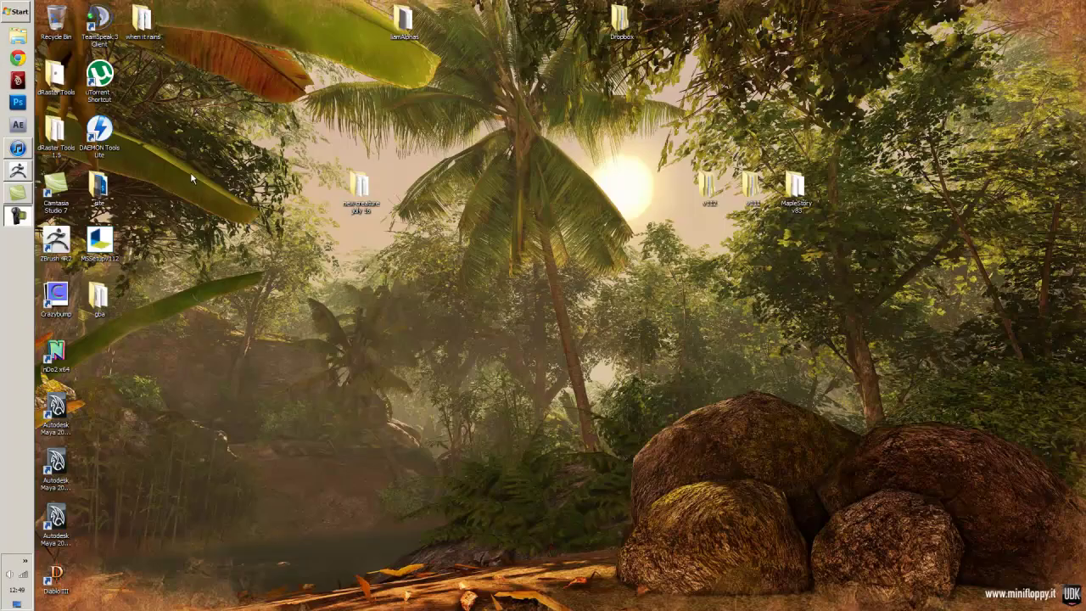
left_click(17, 171)
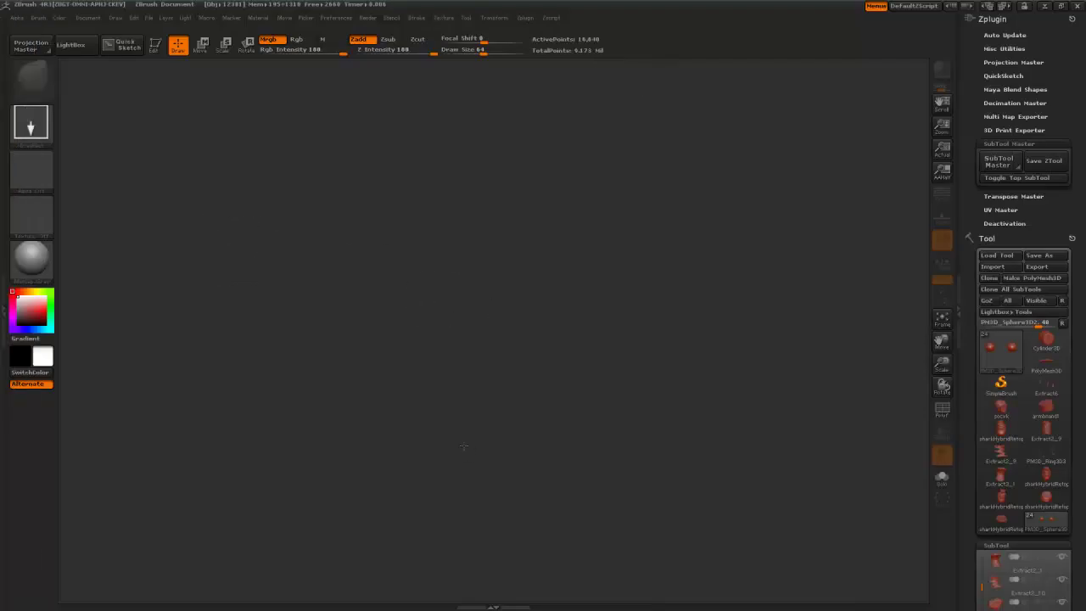
key("t")
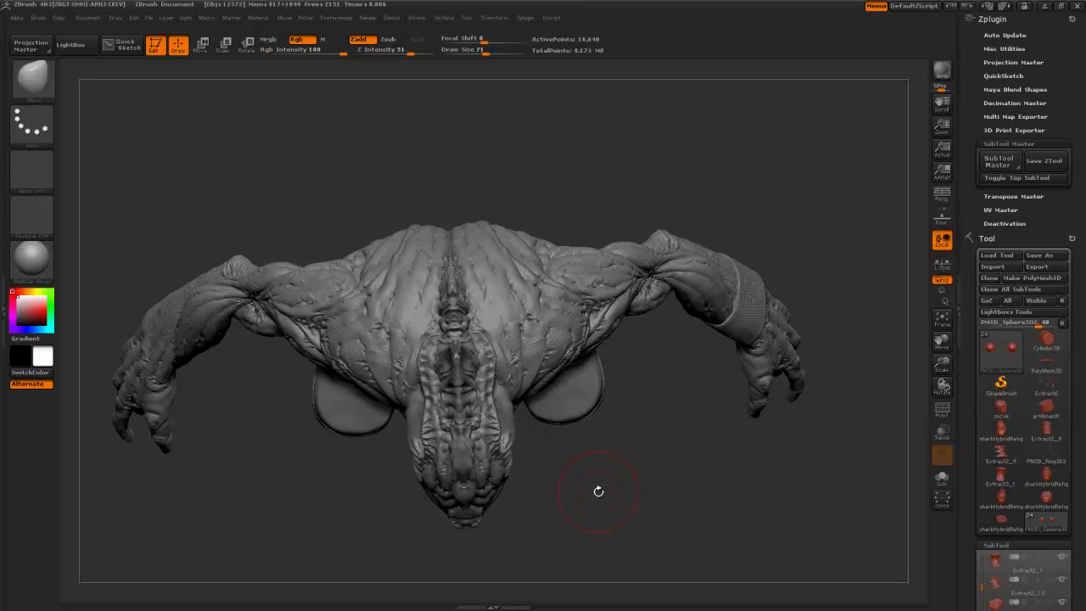
- Turn on perspective display for the creature model
mouse_move(599, 492)
left_mouse_down()
mouse_move(644, 403)
mouse_move(647, 442)
mouse_move(622, 448)
mouse_move(640, 461)
mouse_move(601, 450)
mouse_move(619, 441)
mouse_move(606, 451)
left_mouse_up()
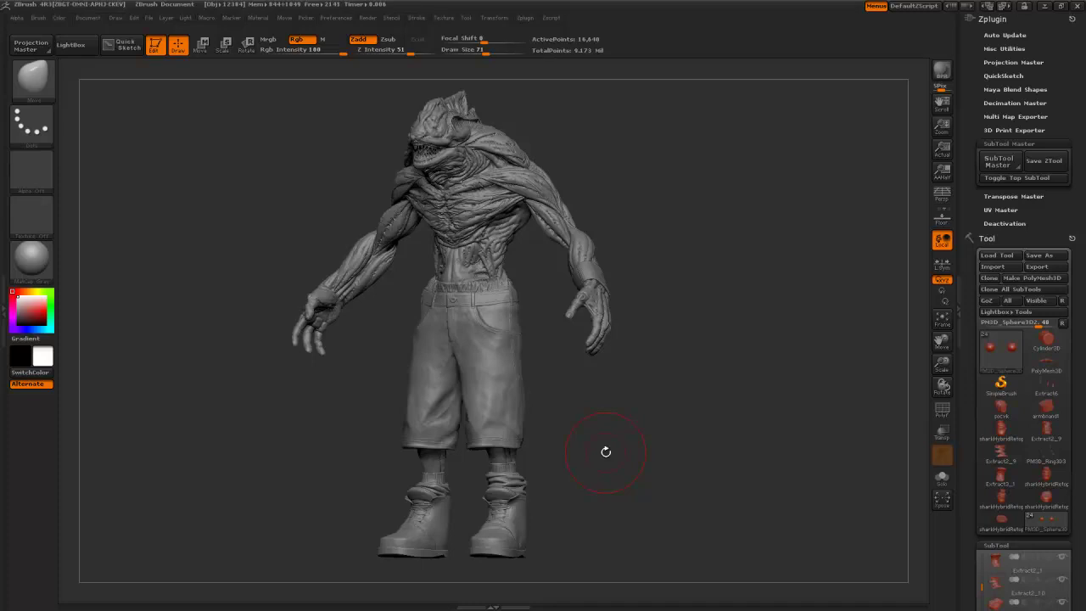
left_click_drag(606, 451, 651, 446)
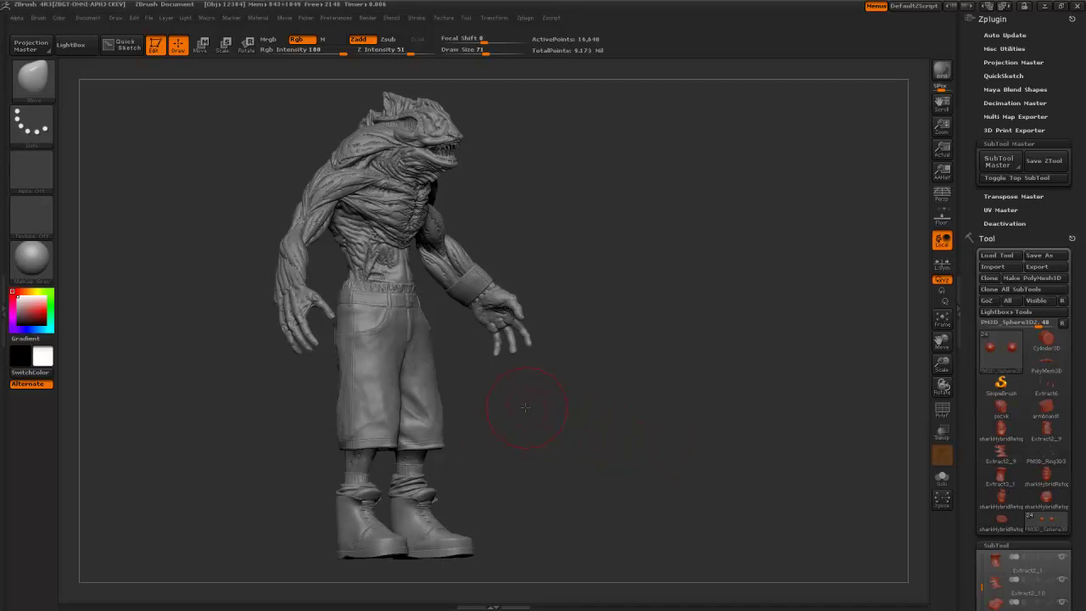
left_click_drag(525, 407, 363, 320)
key("p")
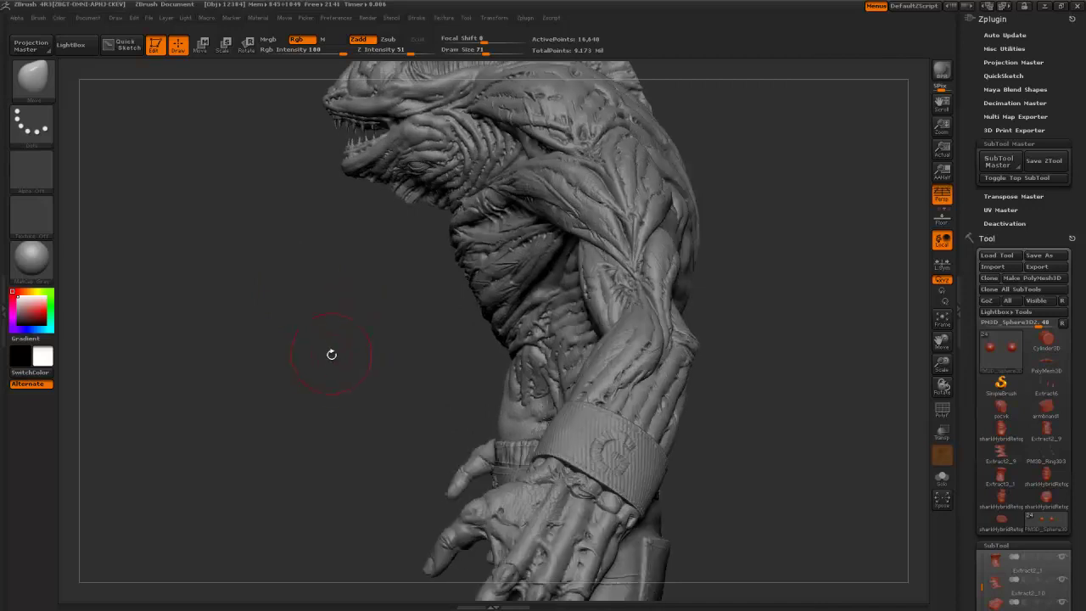
- Examine the creature's arms, chest, back muscles and head up close from the side, rear and front
left_click_drag(332, 355, 363, 374)
left_click_drag(336, 315, 357, 349, "alt")
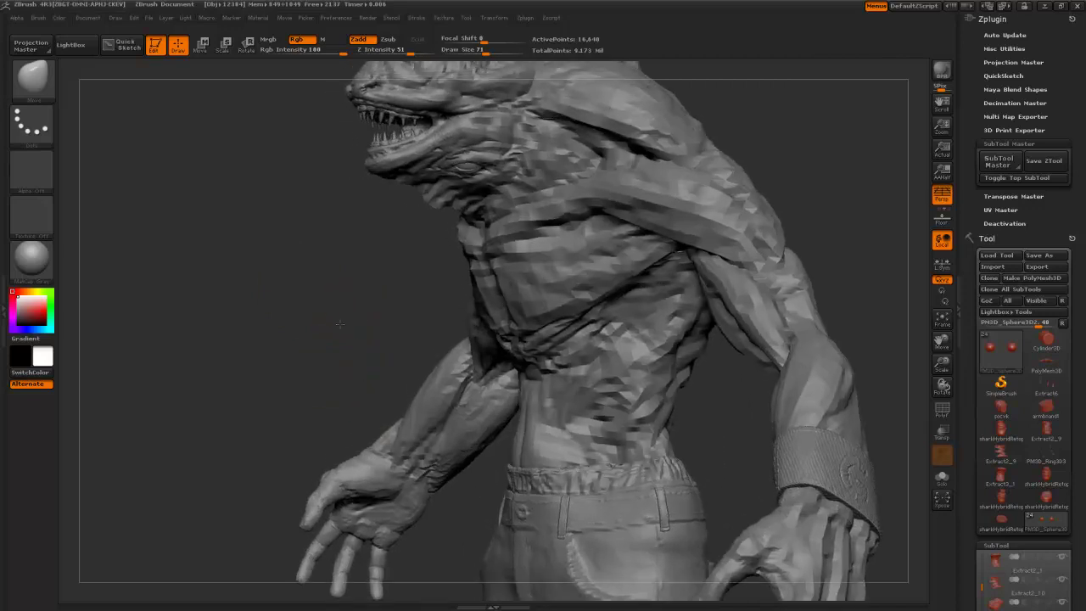
left_click_drag(732, 435, 520, 353)
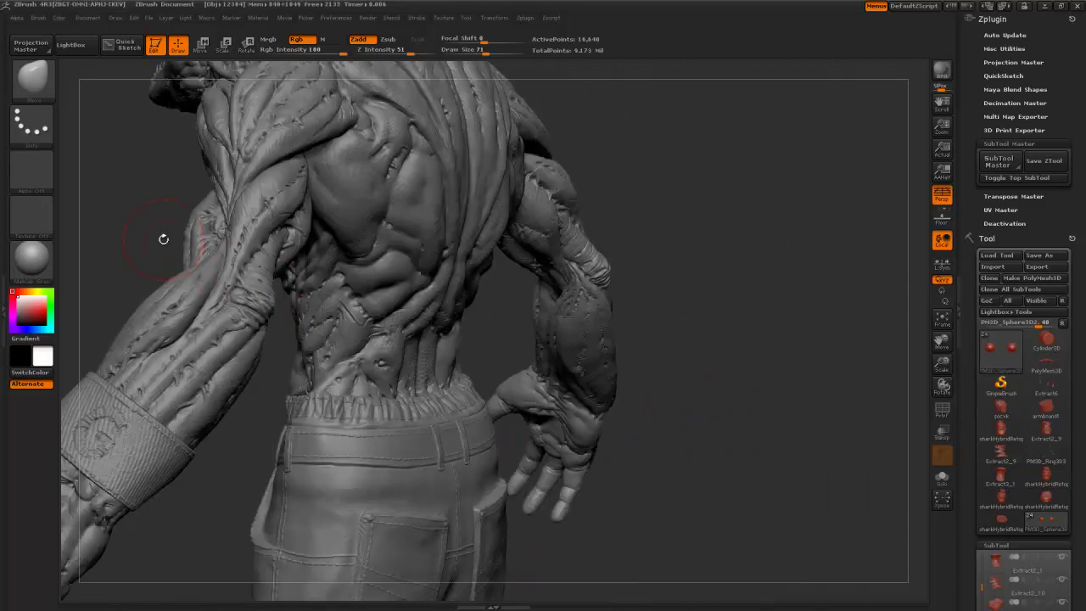
left_click_drag(100, 255, 372, 347, "alt")
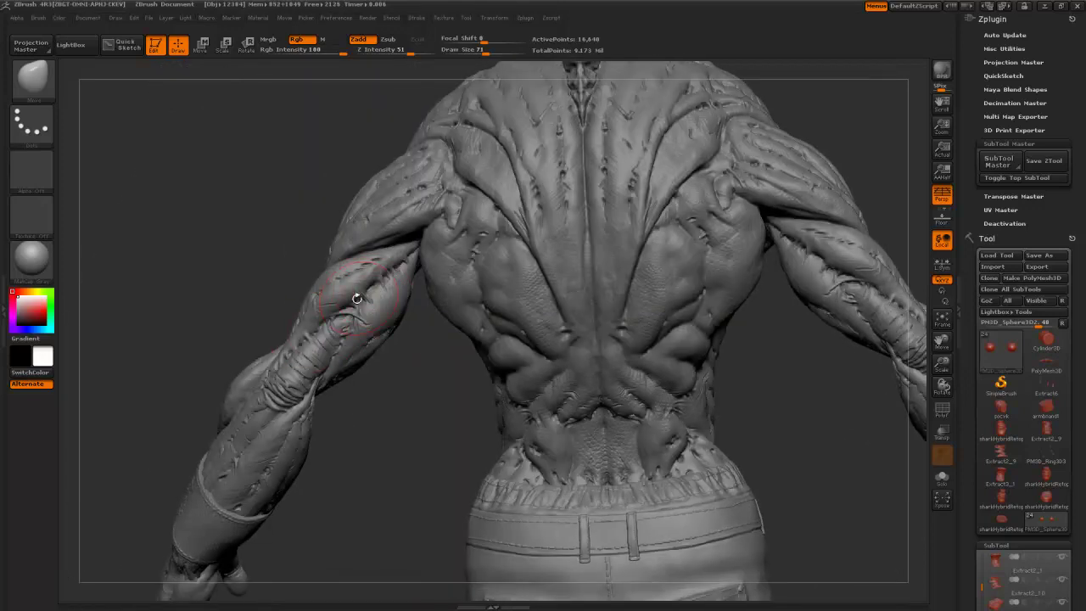
left_click_drag(360, 412, 375, 416)
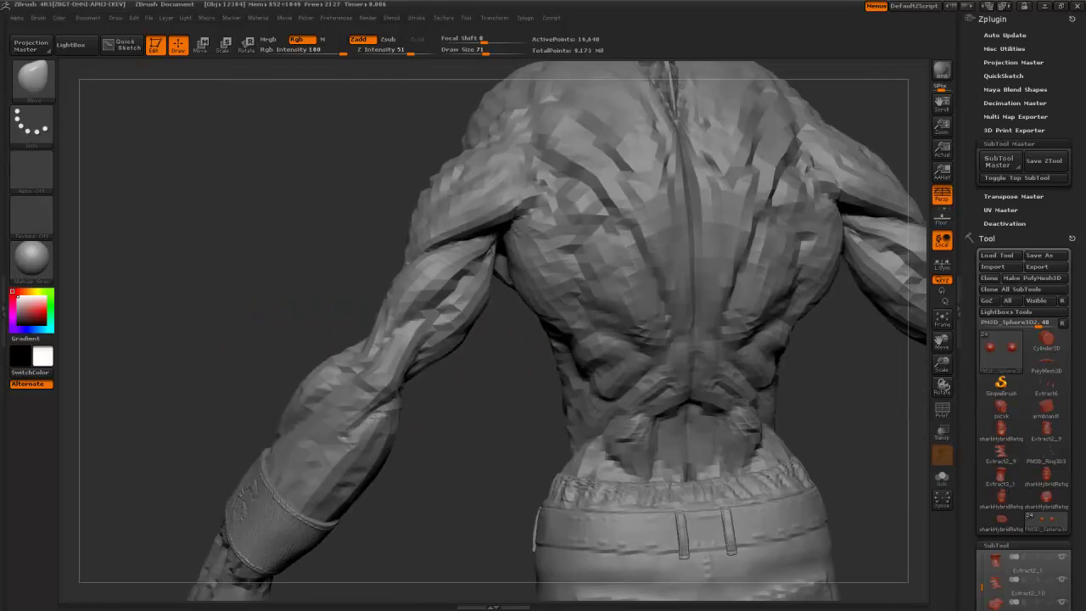
left_click_drag(461, 443, 503, 434)
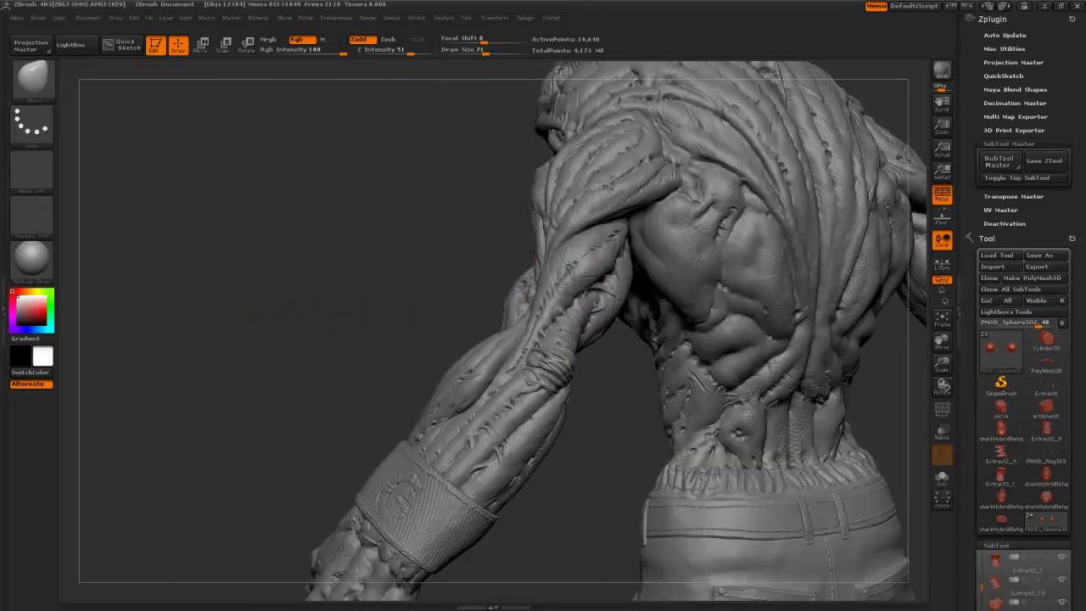
left_click_drag(359, 287, 512, 252)
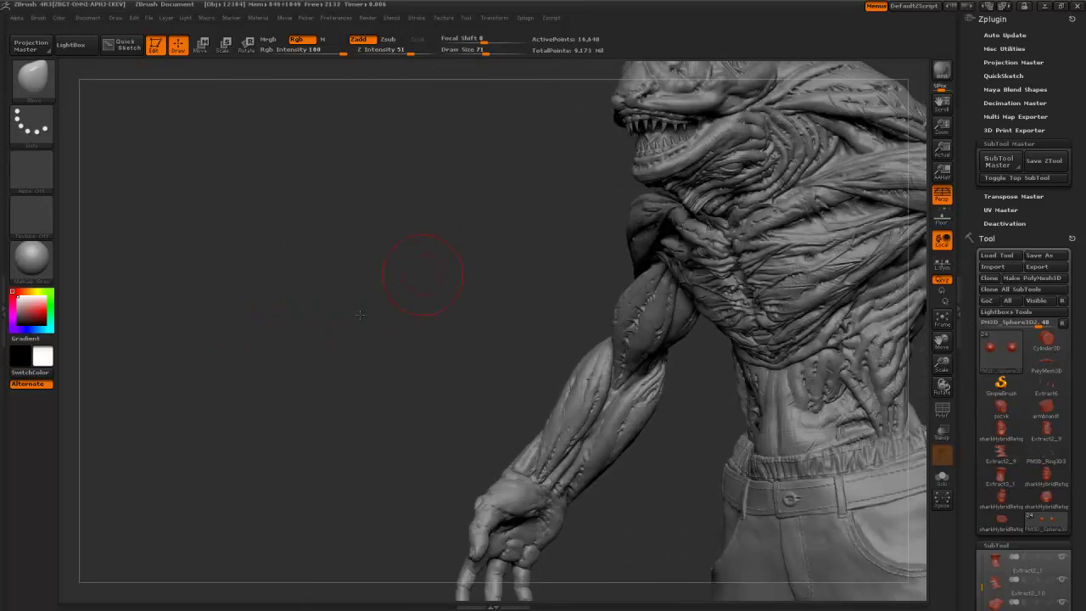
left_click_drag(422, 277, 314, 393, "alt")
left_click_drag(303, 292, 535, 297)
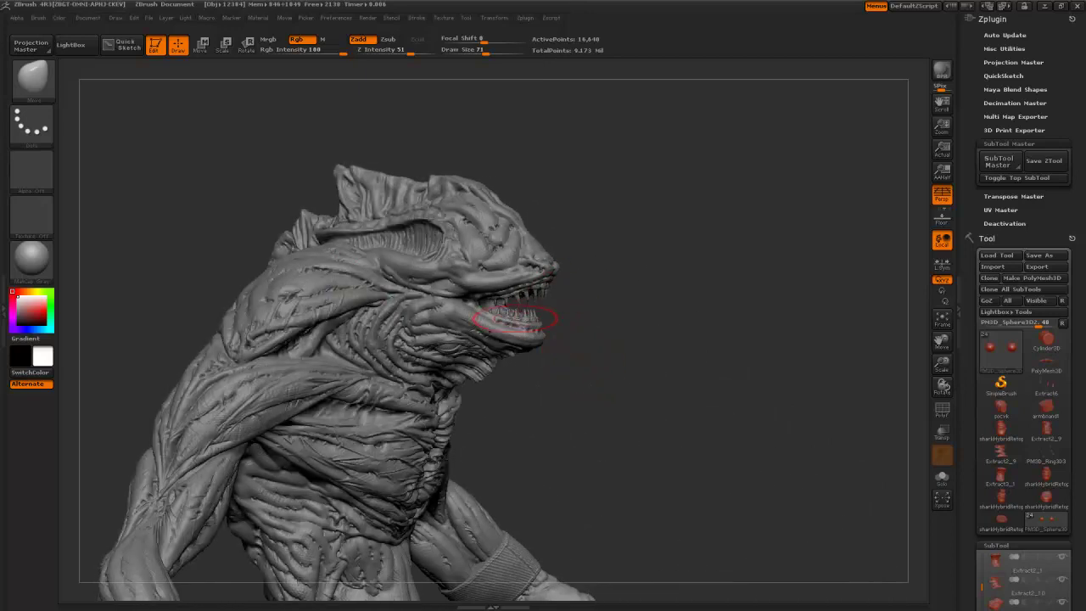
- Examine the shorts, wristband, socks and boots from front and three-quarter views
left_click_drag(576, 375, 357, 351, "alt")
left_click_drag(655, 525, 621, 233, "alt")
left_click_drag(663, 412, 679, 387)
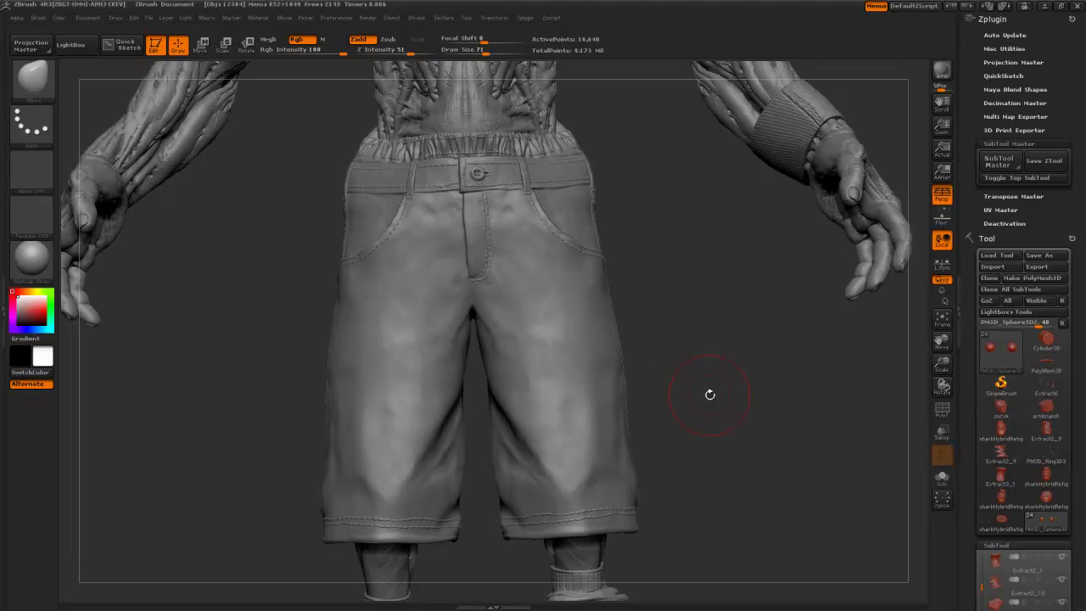
mouse_move(695, 425)
left_mouse_down("alt")
mouse_move(686, 334)
mouse_move(625, 259)
mouse_move(619, 314)
mouse_move(606, 331)
left_mouse_up("alt")
mouse_move(582, 369)
left_mouse_down("alt")
mouse_move(584, 436)
mouse_move(605, 419)
mouse_move(384, 360)
mouse_move(528, 336)
mouse_move(625, 354)
mouse_move(669, 342)
left_mouse_up("alt")
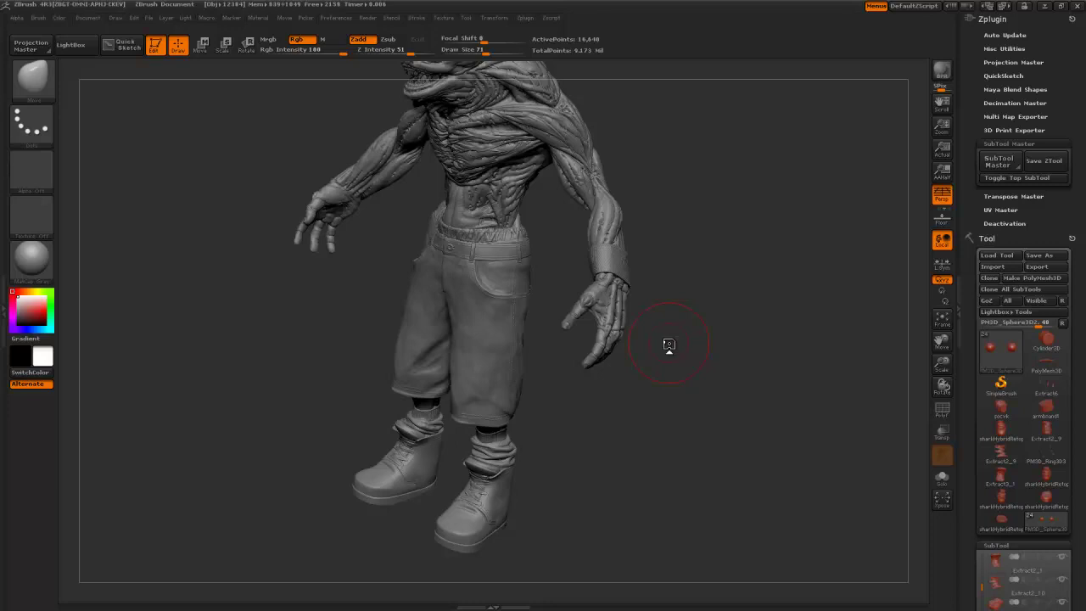
left_click_drag(662, 400, 711, 413)
left_click_drag(572, 393, 619, 258, "alt")
left_click_drag(611, 418, 655, 384, "alt")
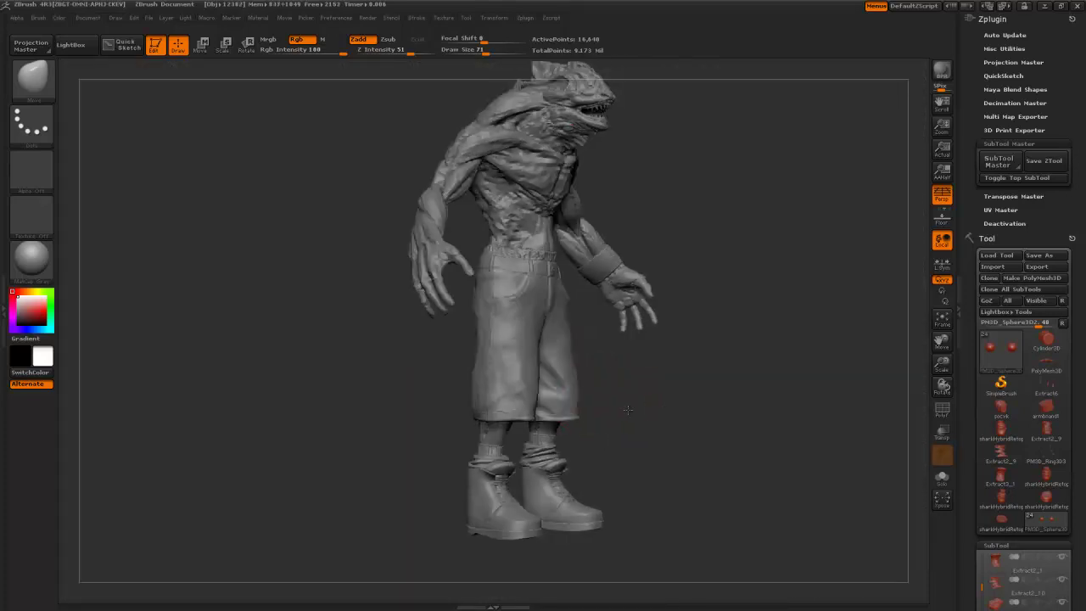
- Examine the full figure from the front, sides and rear, checking proportions, back pockets, shorts and boots
mouse_move(628, 410)
left_mouse_down()
mouse_move(530, 430)
mouse_move(541, 406)
left_mouse_up()
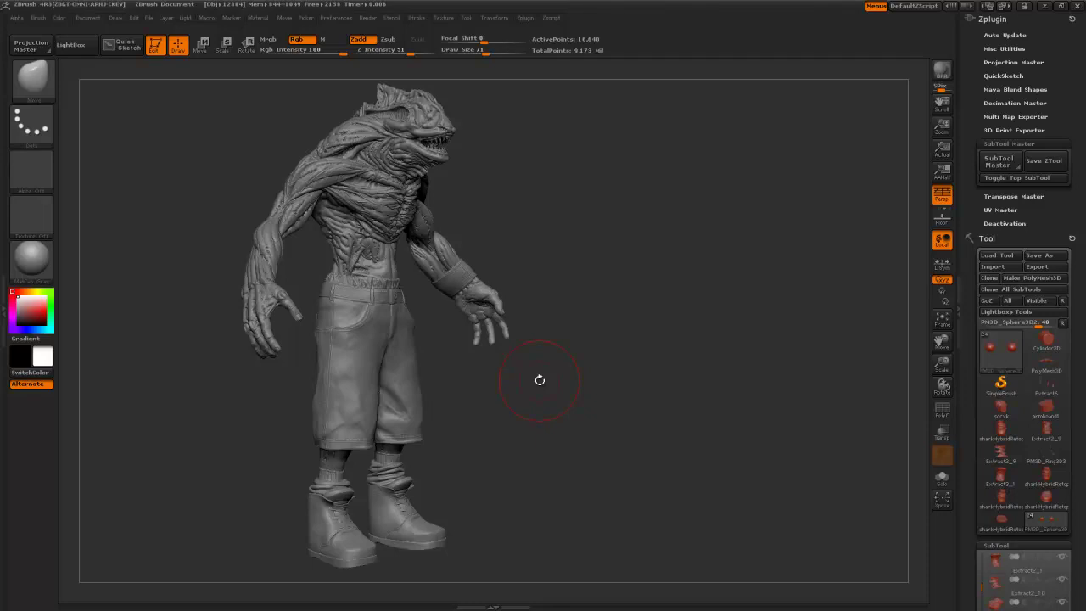
mouse_move(539, 383)
left_mouse_down()
mouse_move(538, 396)
mouse_move(563, 395)
mouse_move(531, 395)
mouse_move(566, 392)
mouse_move(509, 393)
mouse_move(520, 416)
left_mouse_up()
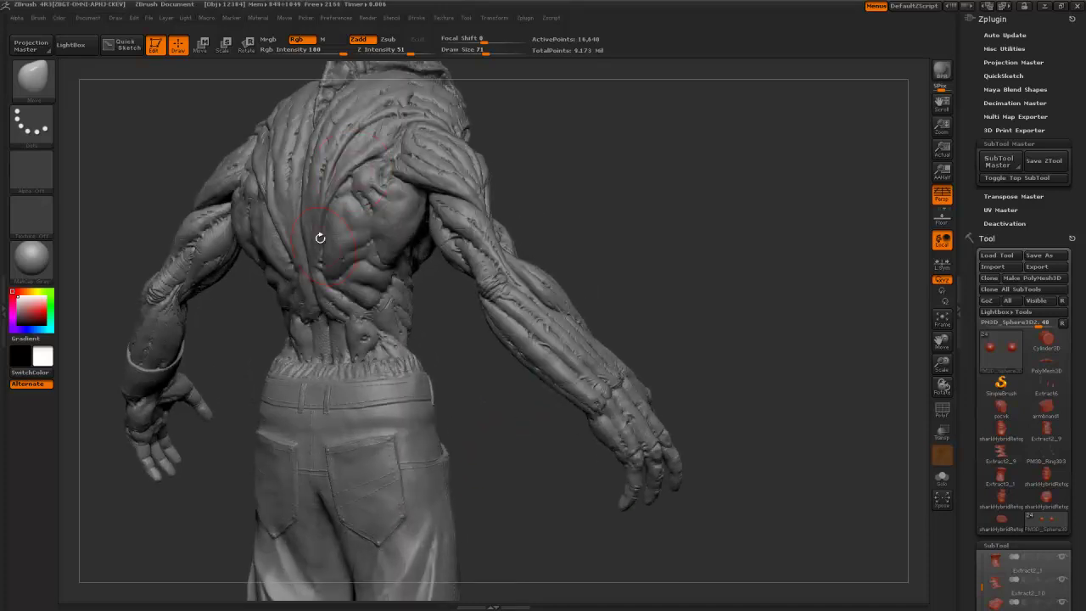
mouse_move(496, 494)
left_mouse_down()
mouse_move(690, 400)
mouse_move(703, 359)
mouse_move(679, 479)
mouse_move(671, 476)
left_mouse_up()
left_click_drag(662, 517, 655, 361, "alt")
mouse_move(690, 427)
left_mouse_down()
mouse_move(705, 420)
mouse_move(684, 412)
mouse_move(719, 426)
mouse_move(618, 411)
mouse_move(629, 426)
mouse_move(664, 414)
mouse_move(653, 413)
mouse_move(662, 354)
mouse_move(616, 488)
mouse_move(589, 478)
mouse_move(588, 499)
left_mouse_up()
mouse_move(611, 393)
left_mouse_down()
mouse_move(642, 393)
mouse_move(591, 395)
mouse_move(525, 422)
mouse_move(524, 301)
left_mouse_up()
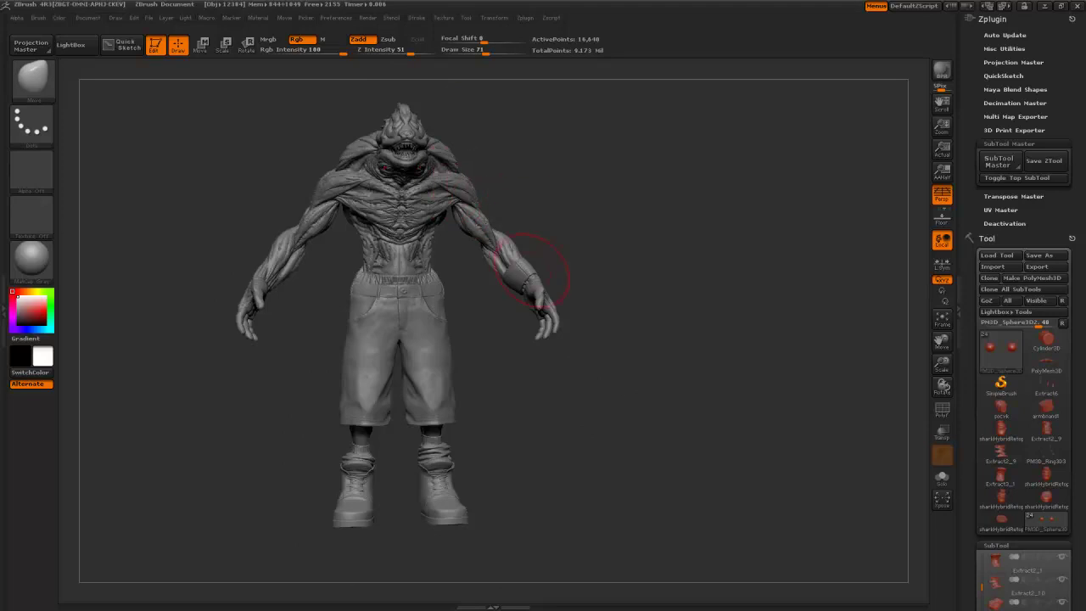
left_click_drag(502, 392, 544, 402)
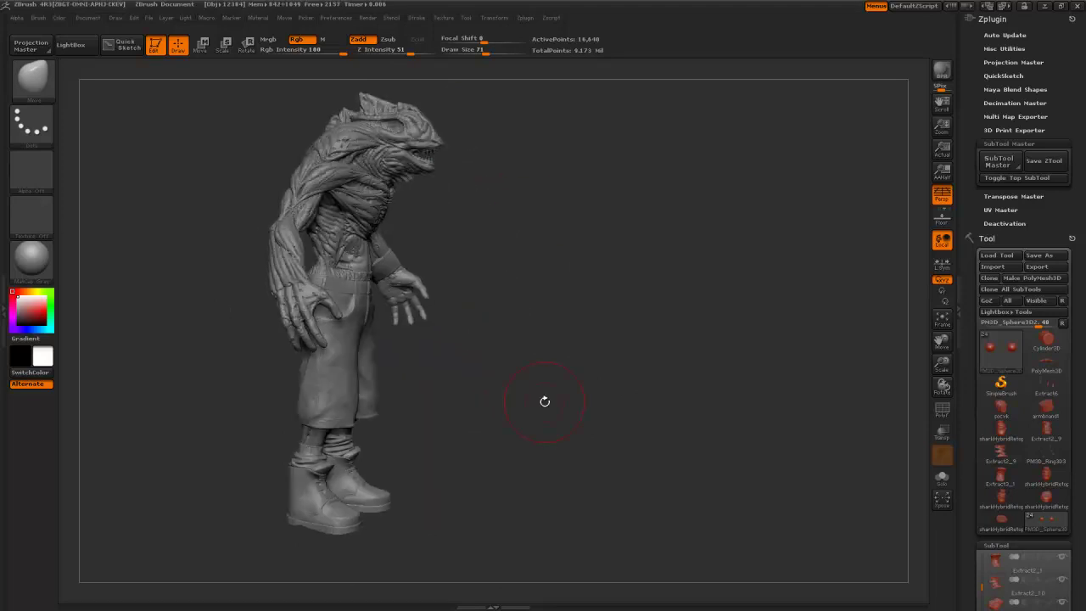
mouse_move(539, 399)
left_mouse_down()
mouse_move(506, 385)
mouse_move(397, 385)
left_mouse_up()
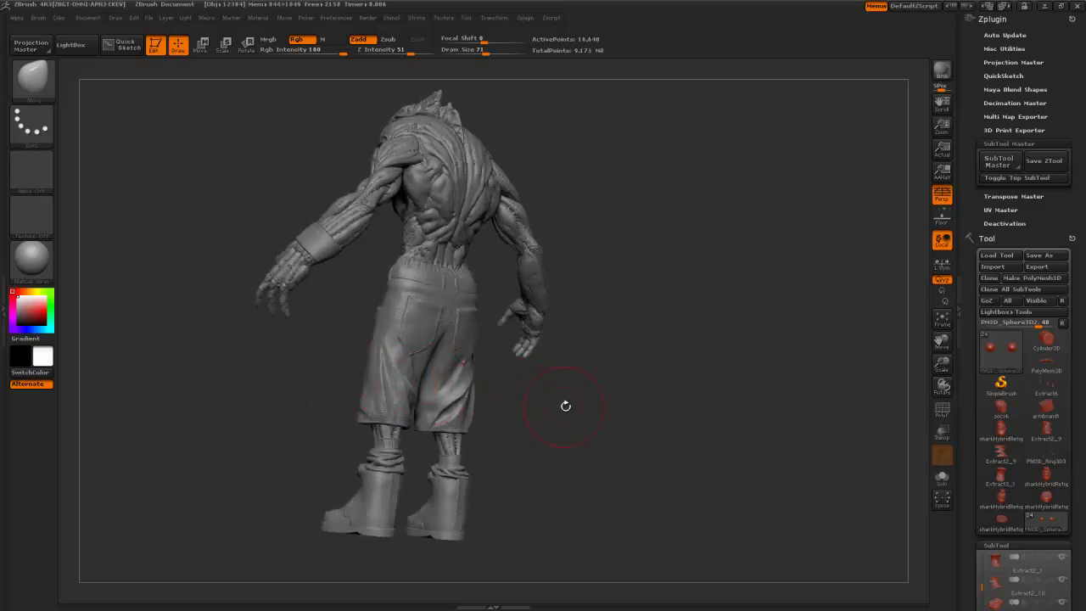
mouse_move(566, 406)
left_mouse_down()
mouse_move(490, 391)
mouse_move(512, 370)
left_mouse_up()
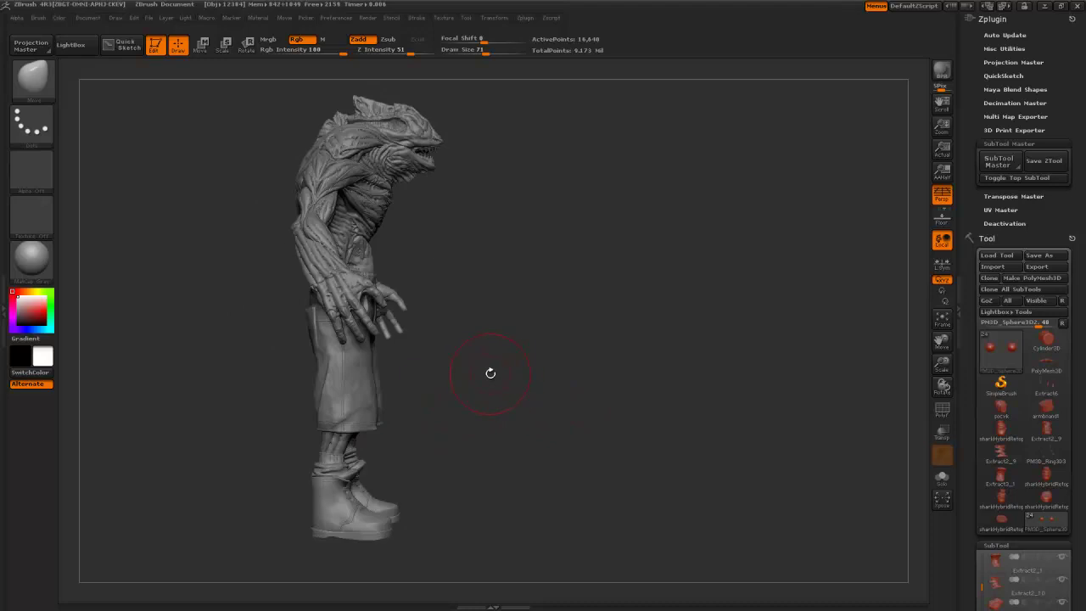
mouse_move(490, 372)
left_mouse_down()
mouse_move(480, 405)
mouse_move(545, 455)
mouse_move(536, 372)
mouse_move(553, 383)
left_mouse_up()
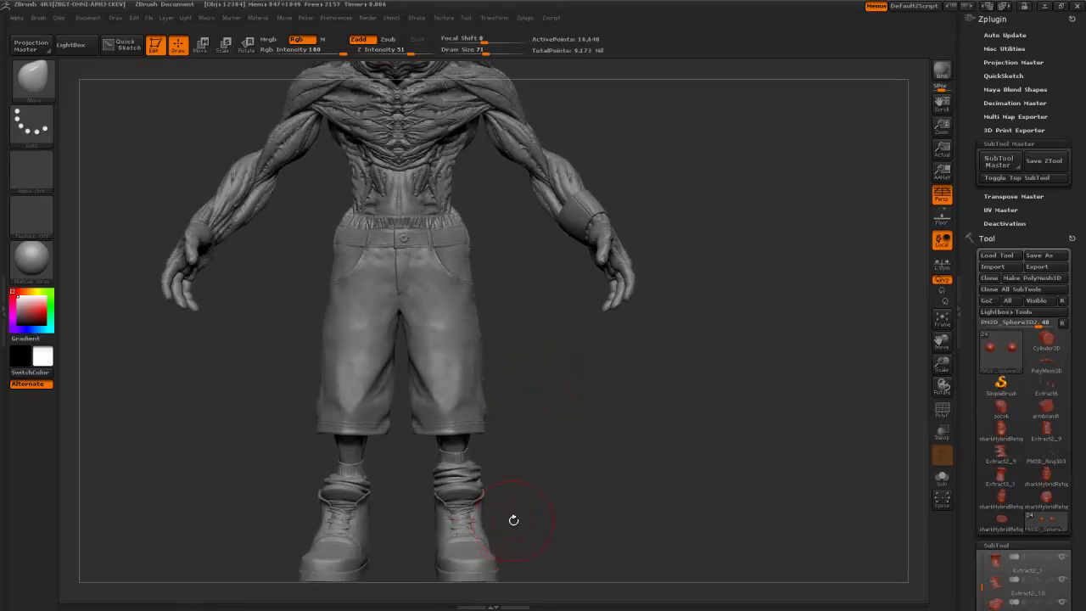
left_click_drag(513, 519, 510, 504)
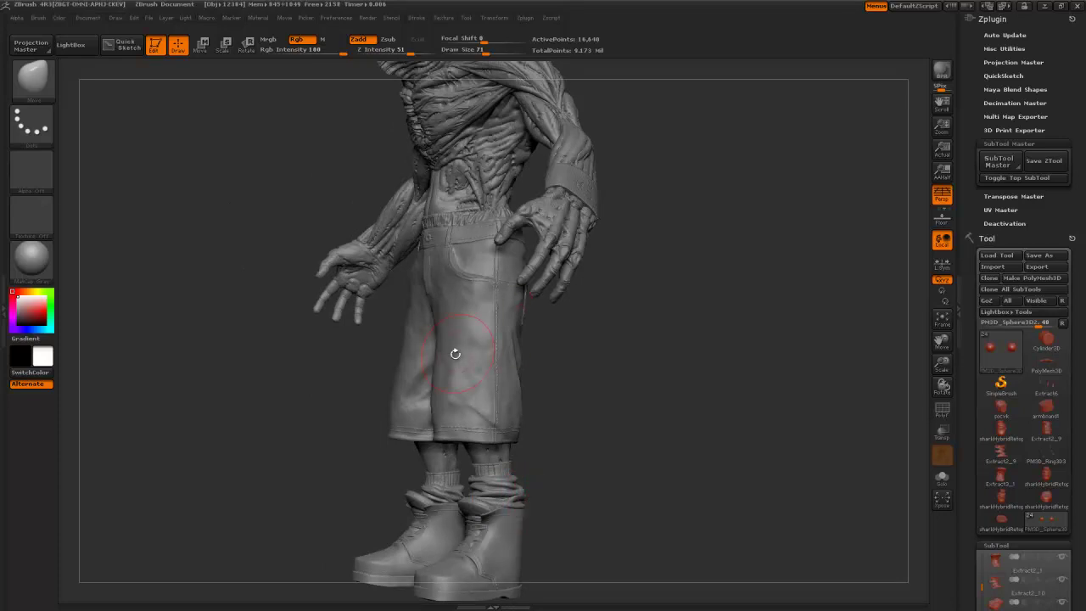
left_click_drag(453, 357, 492, 371)
- Select the shorts subtool, inspect it alone in Solo mode, and show the whole creature again
left_click(497, 370, "alt")
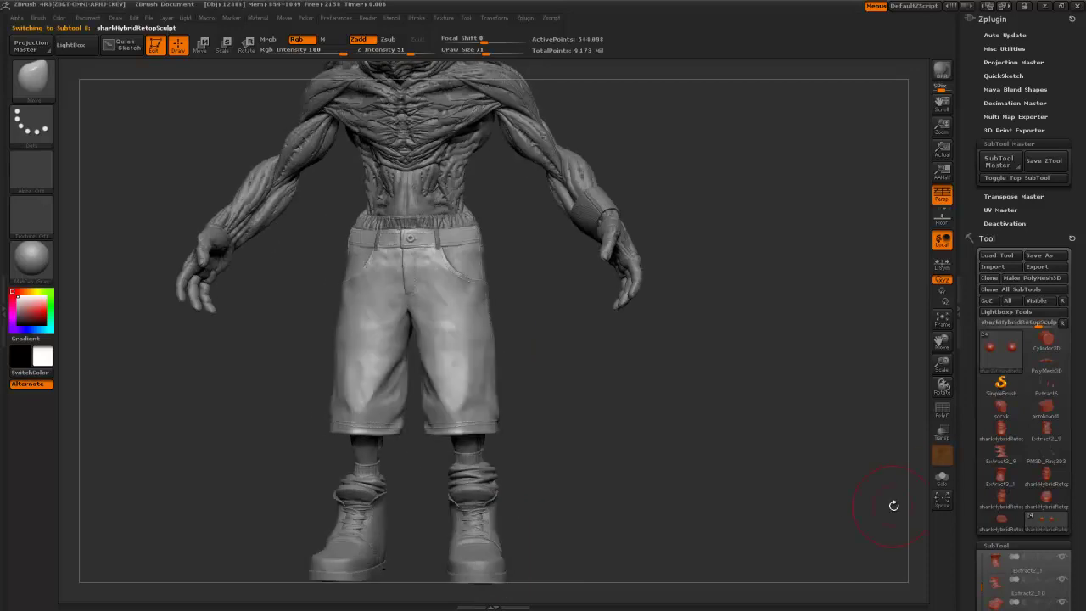
left_click(942, 480)
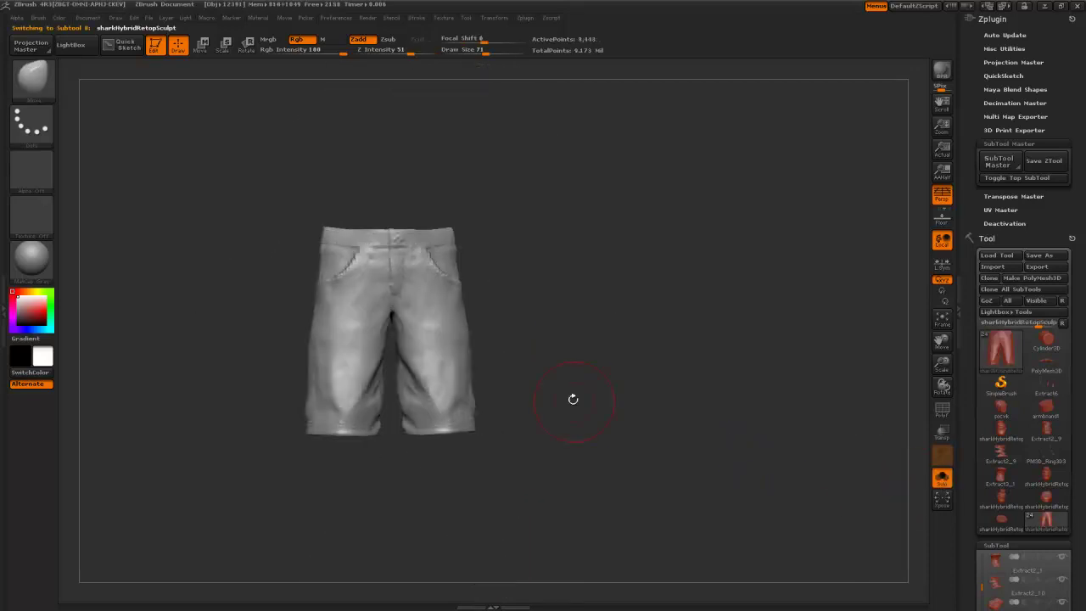
left_click_drag(573, 399, 575, 392)
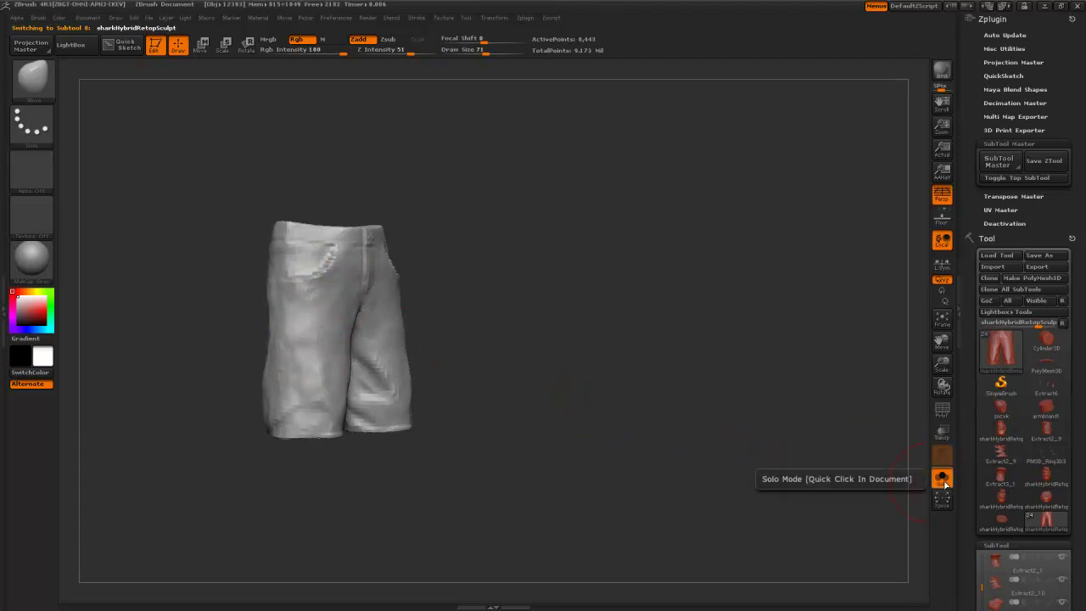
left_click_drag(668, 418, 595, 373)
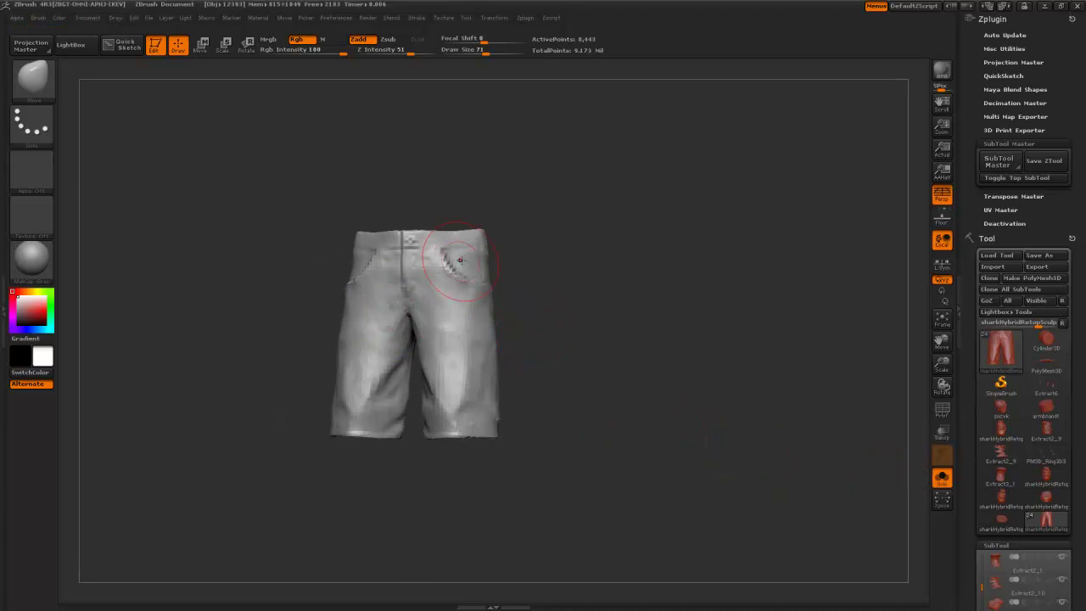
left_click(942, 478)
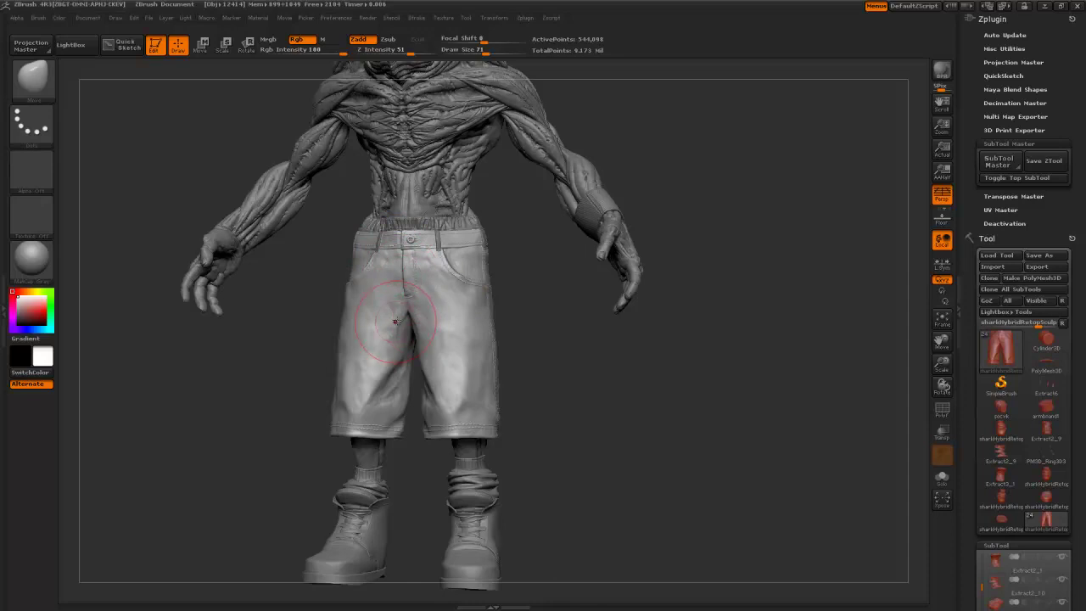
mouse_move(555, 362)
left_mouse_down()
mouse_move(594, 363)
mouse_move(544, 372)
mouse_move(521, 300)
left_mouse_up()
left_click(375, 291, "alt")
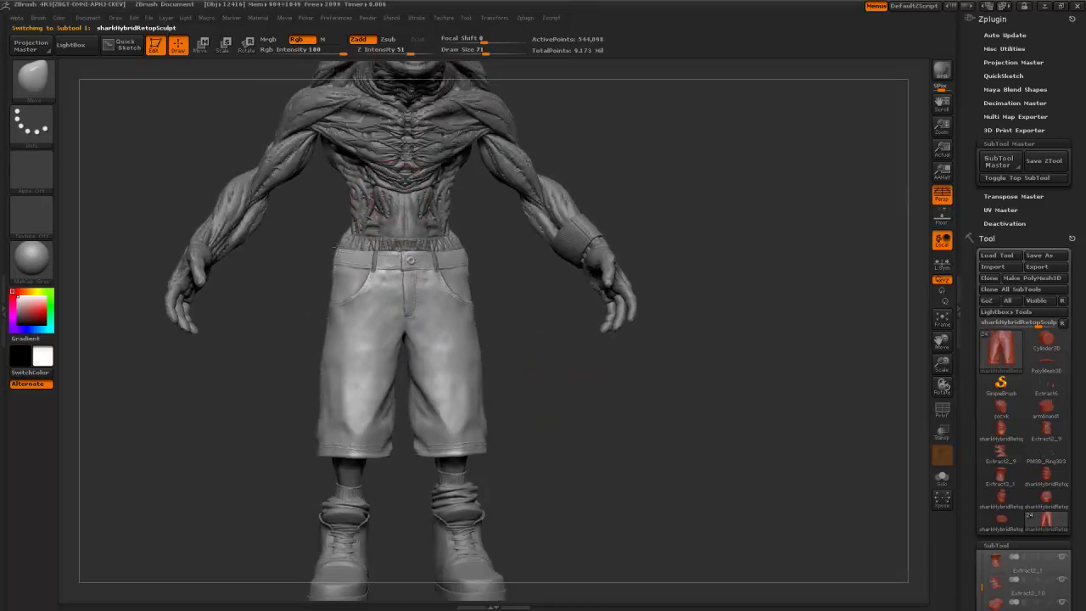
- Show only the body subtool in Solo mode and turn off perspective
left_click(942, 478)
mouse_move(589, 390)
left_mouse_down()
mouse_move(578, 394)
mouse_move(586, 401)
left_mouse_up()
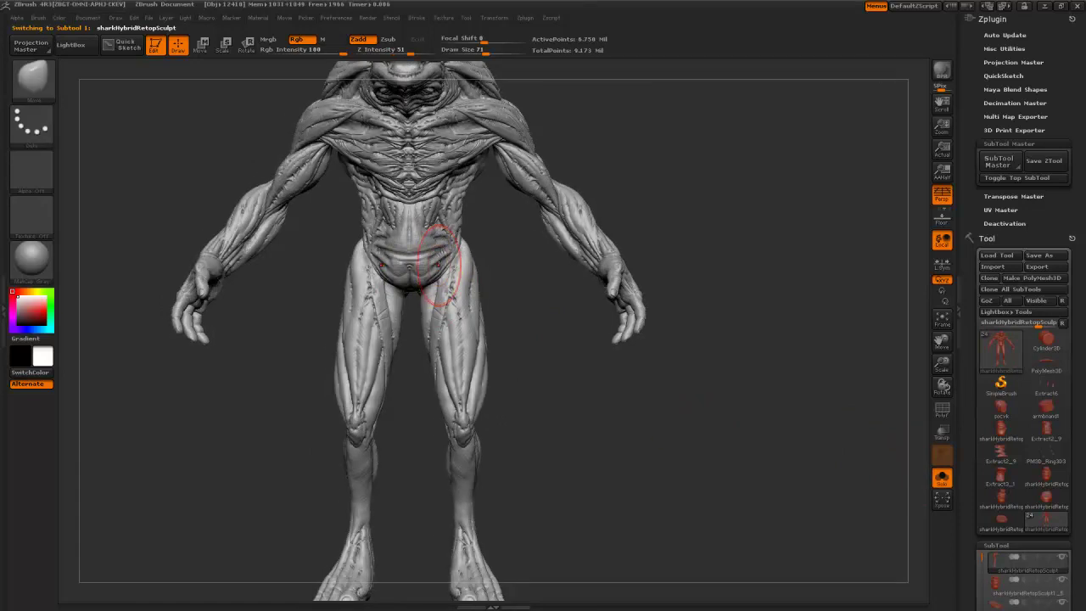
key("p")
- Mask the hips and upper thighs with a rectangle, checking the masked area from front, rear and side
mouse_move(458, 268)
left_mouse_down("ctrl")
mouse_move(387, 265)
mouse_move(347, 318)
mouse_move(327, 311)
left_mouse_up("ctrl")
left_click_drag(361, 262, 401, 235, "ctrl")
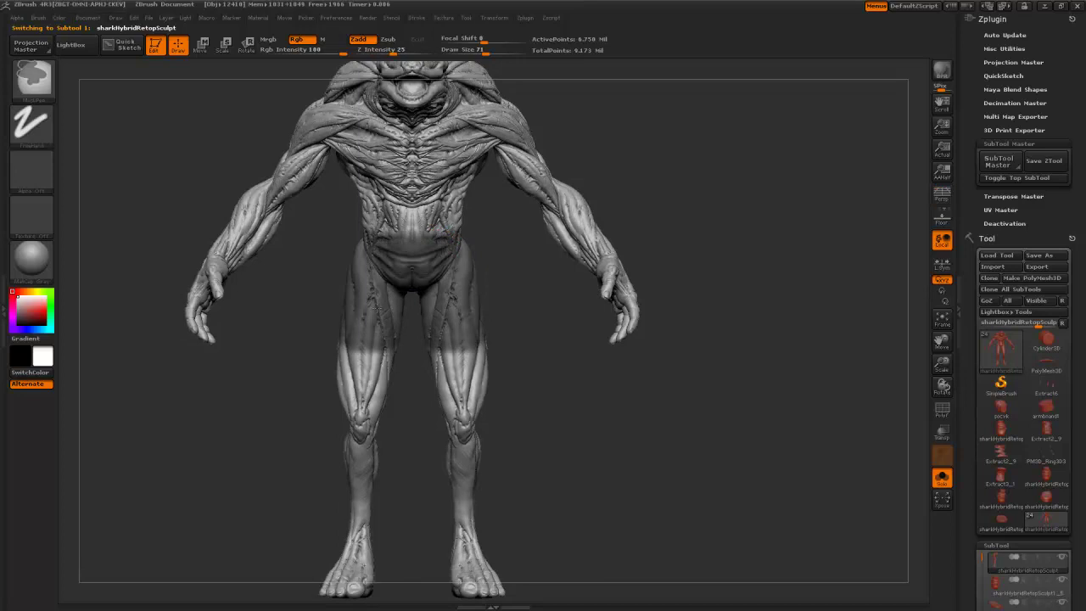
left_click_drag(483, 345, 447, 332, "ctrl")
mouse_move(298, 373)
left_mouse_down()
mouse_move(361, 391)
mouse_move(630, 407)
left_mouse_up()
left_click(518, 261, "ctrl")
left_click_drag(480, 257, 400, 233, "ctrl")
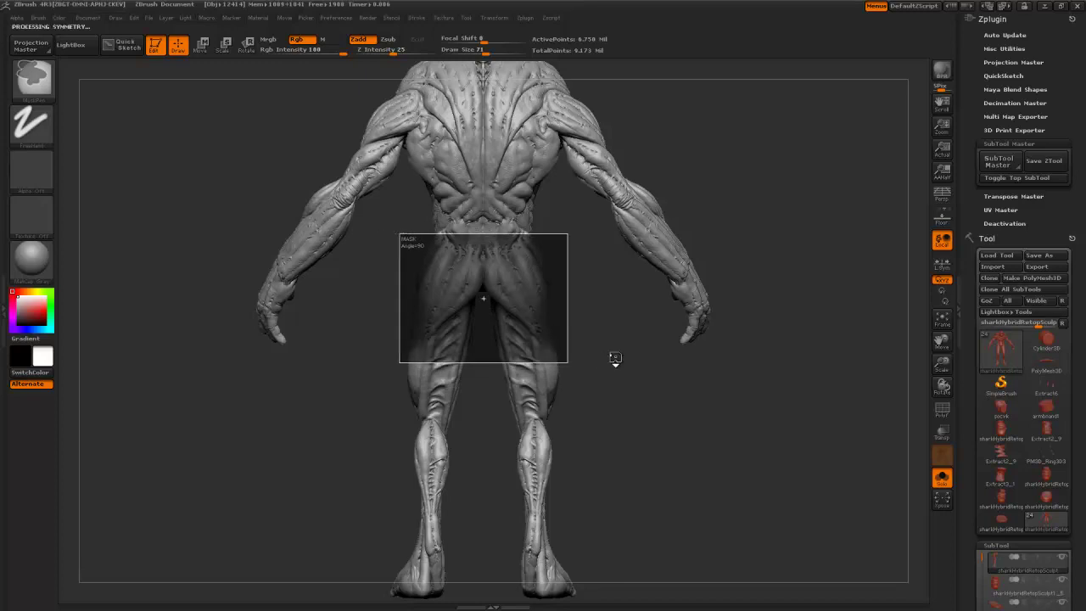
left_click_drag(625, 374, 499, 371)
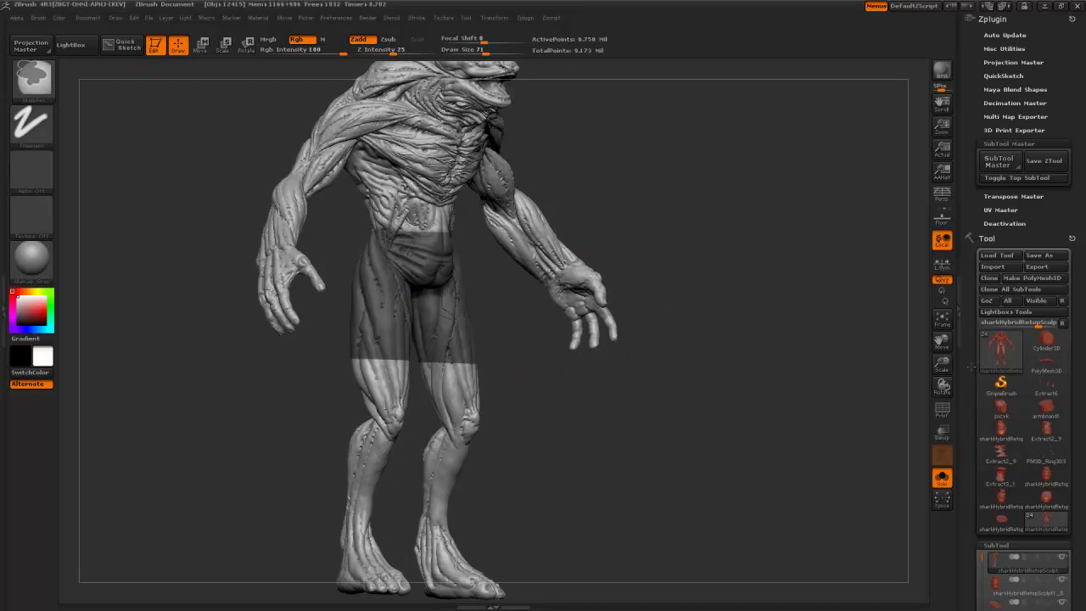
- Go to the subtool Extract settings for the masked hips and thighs, and clear the mask
left_click(393, 293, "ctrl")
left_click_drag(969, 381, 960, 287)
scroll(960, 287, "down", 5)
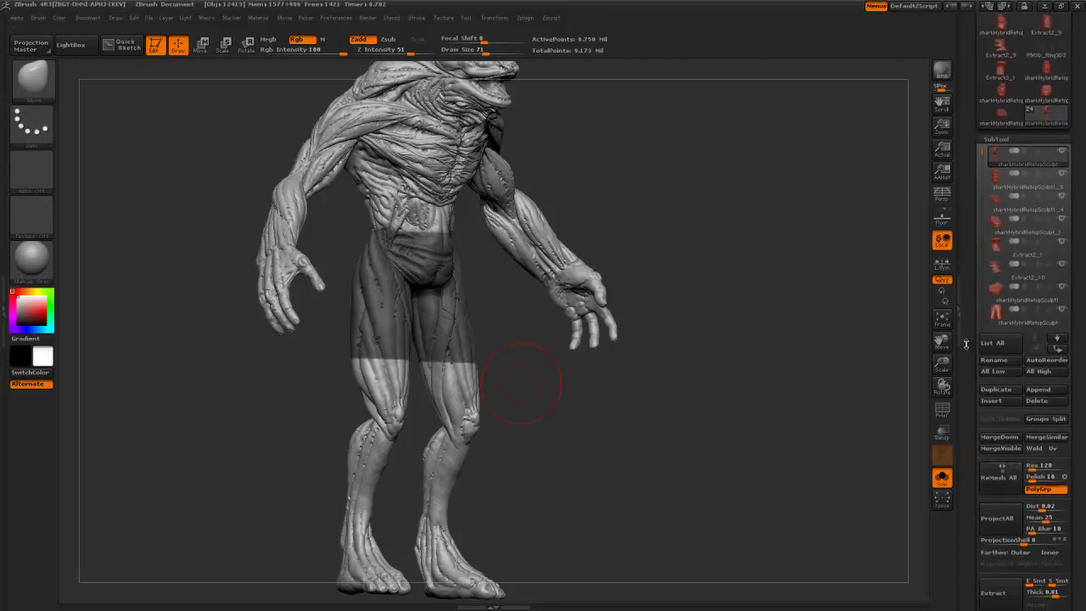
scroll(973, 355, "down", 3)
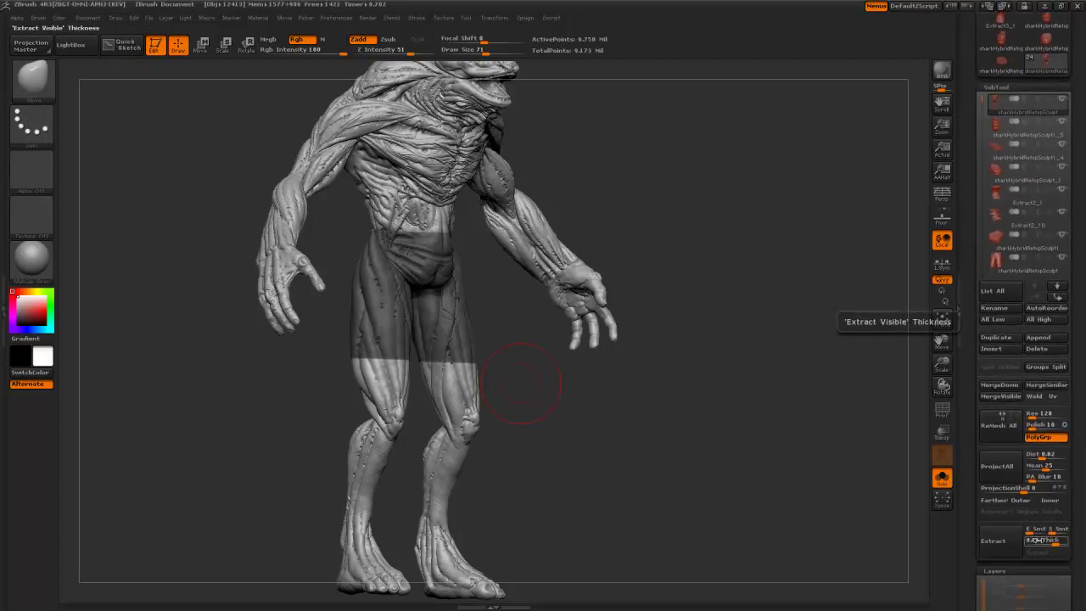
left_click(1021, 550)
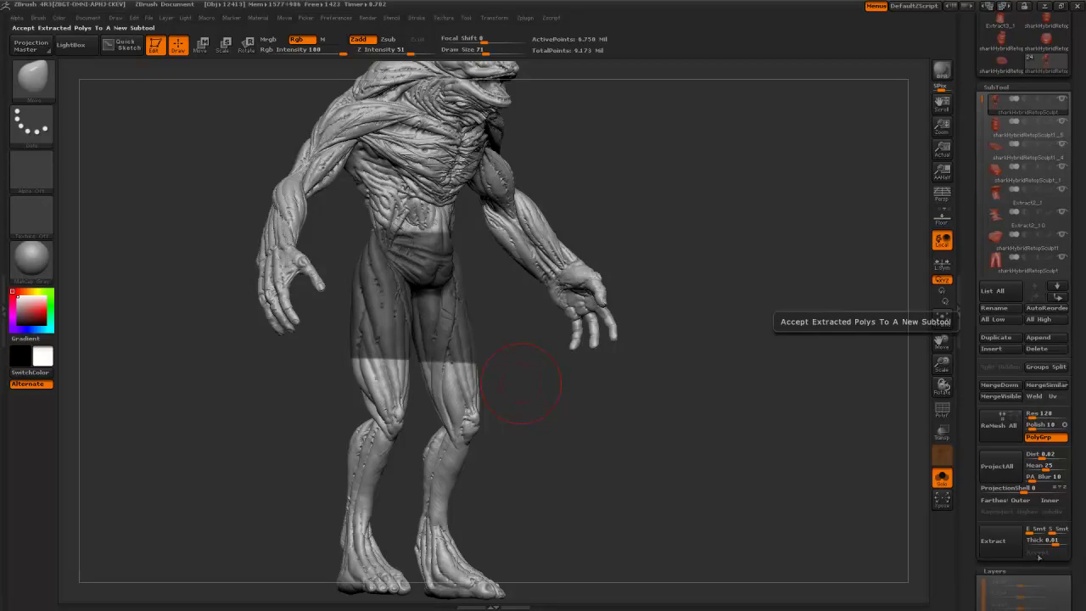
left_click_drag(694, 470, 572, 429)
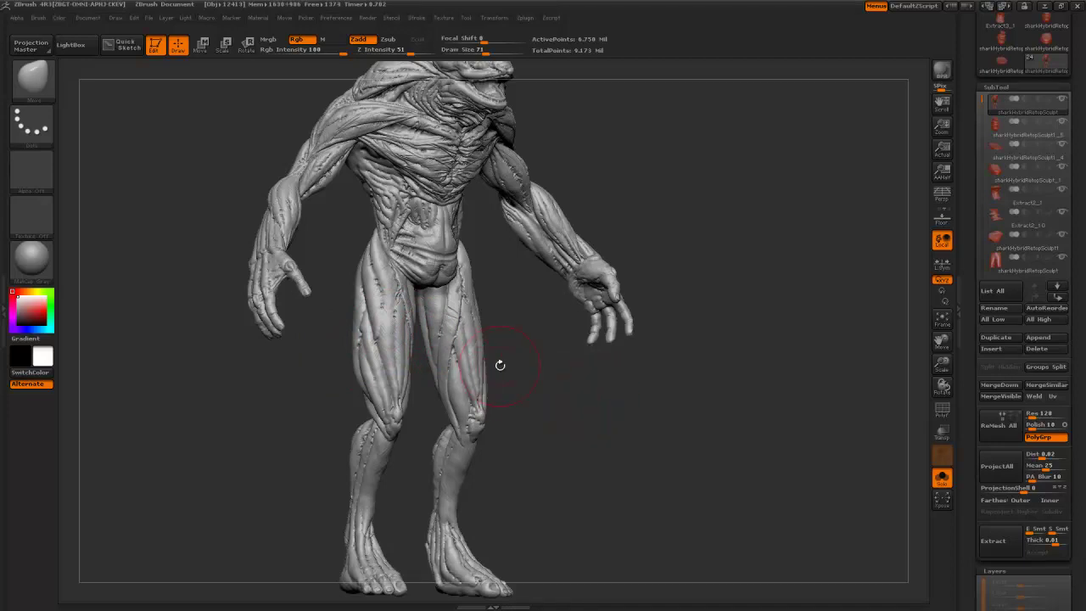
- Check the bare body from side and front and lower it to its lowest subdivision level
left_click_drag(516, 381, 419, 381)
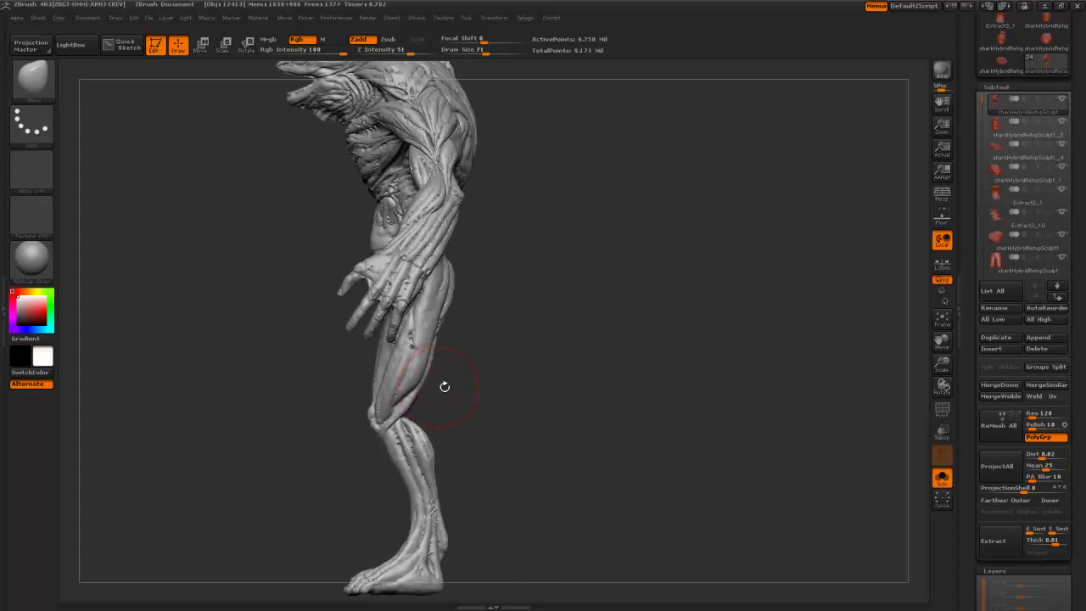
left_click_drag(506, 388, 563, 389)
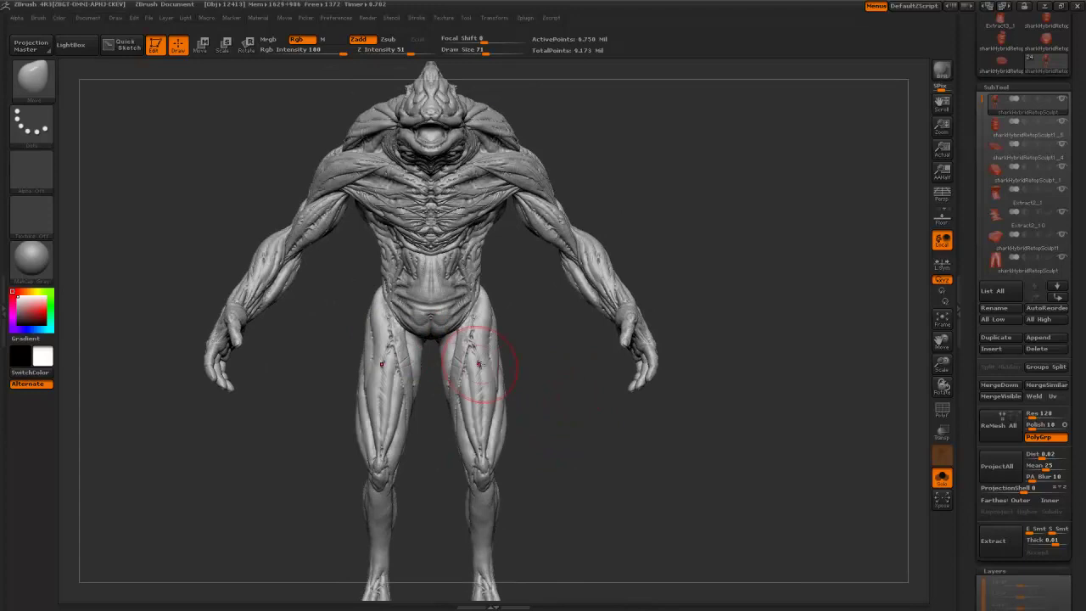
key("shift")
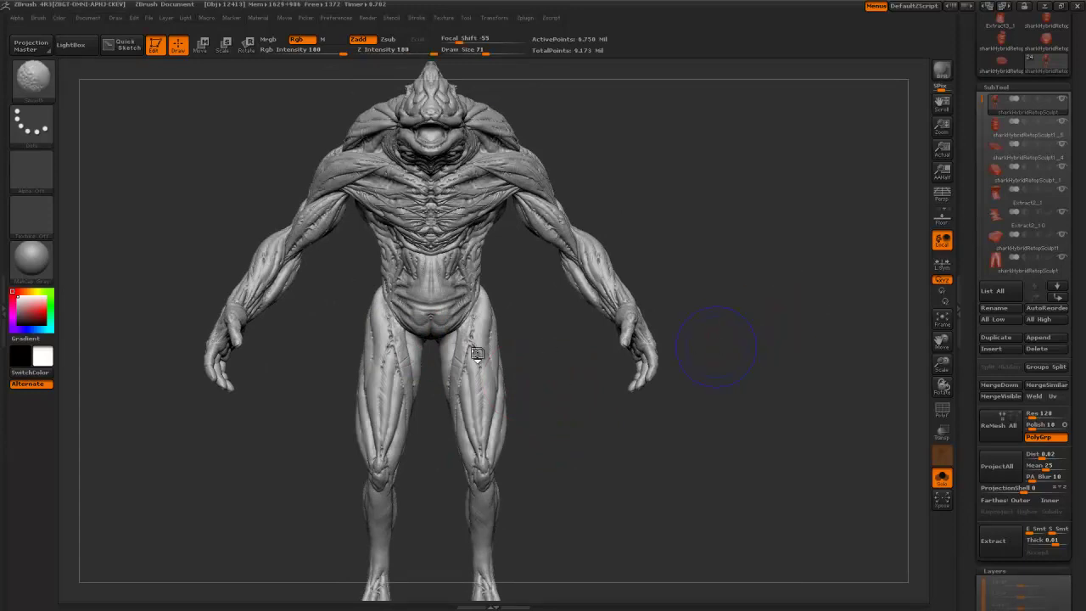
key("shift+d")
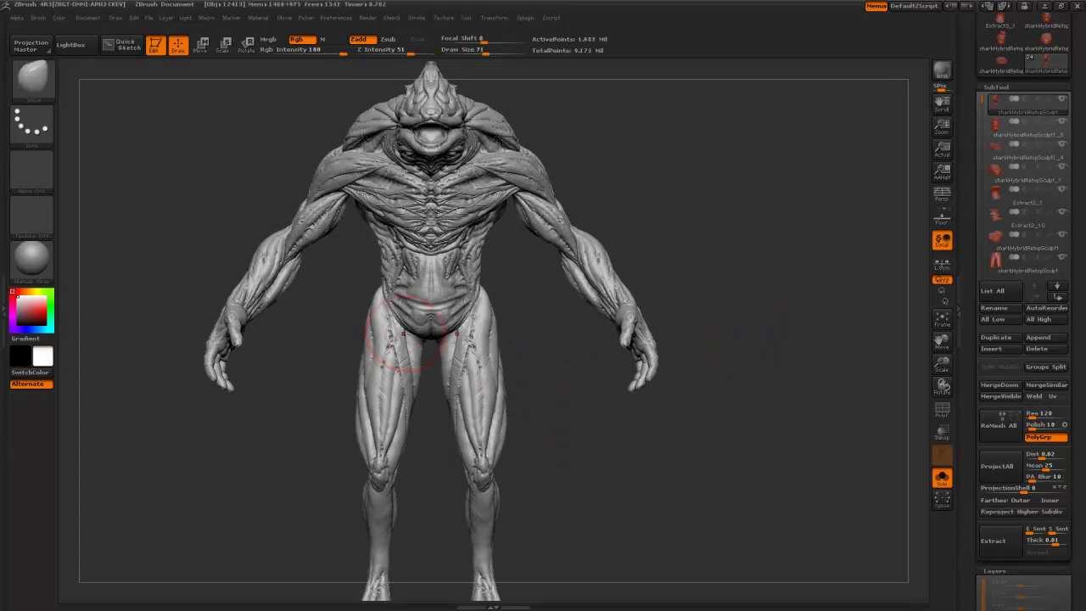
left_click_drag(598, 448, 577, 412)
key("shift+d")
key("shift+d")
key("shift+d")
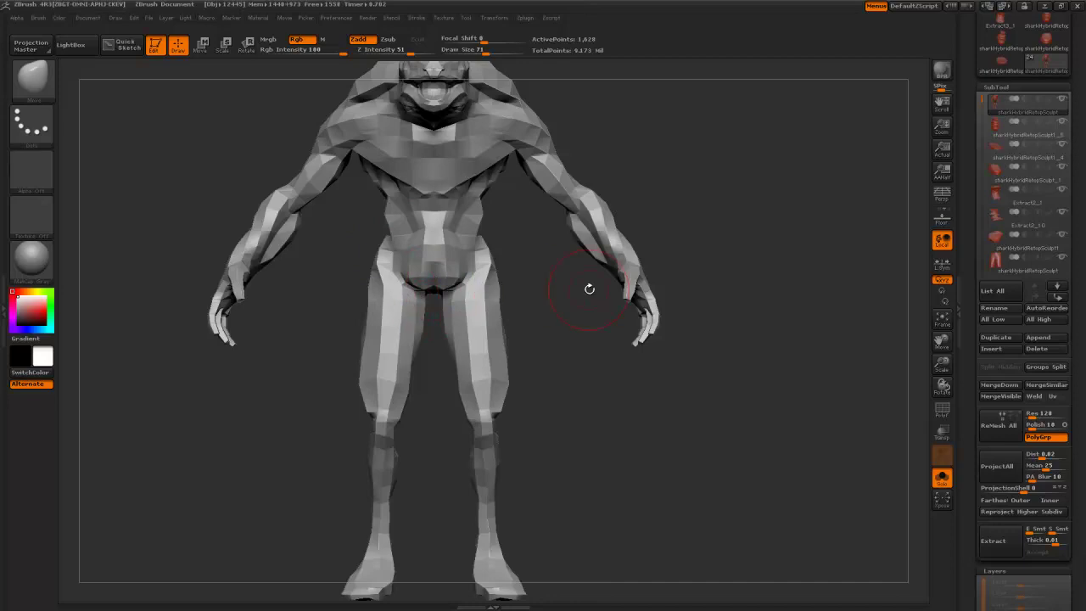
- Duplicate the body subtool, hide everything except the copy's hips and thighs, and raise it to subdivision level 2
key("ctrl+shift")
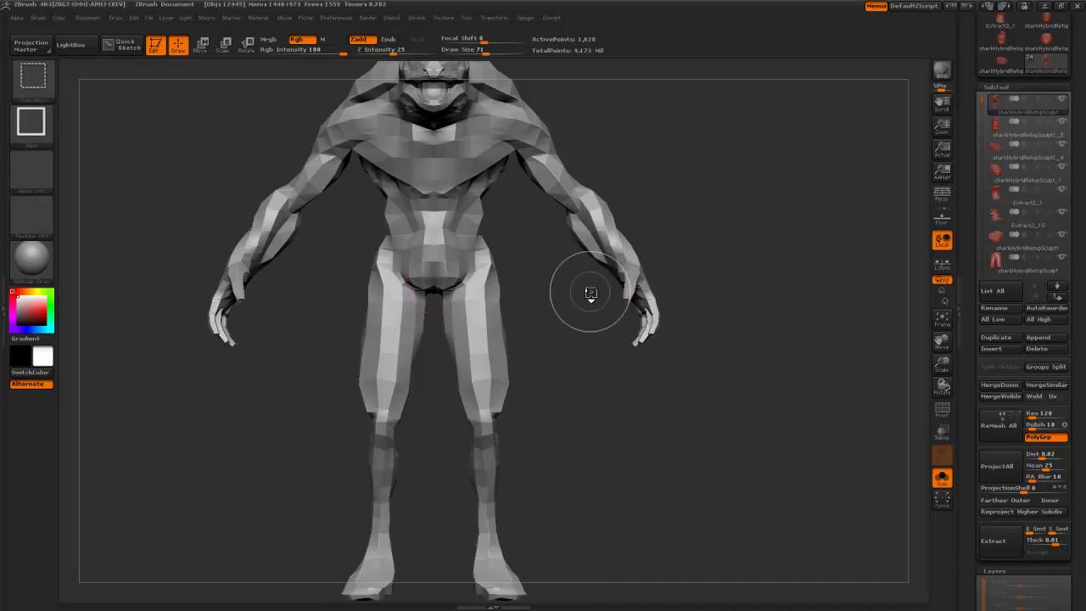
left_click(1012, 124)
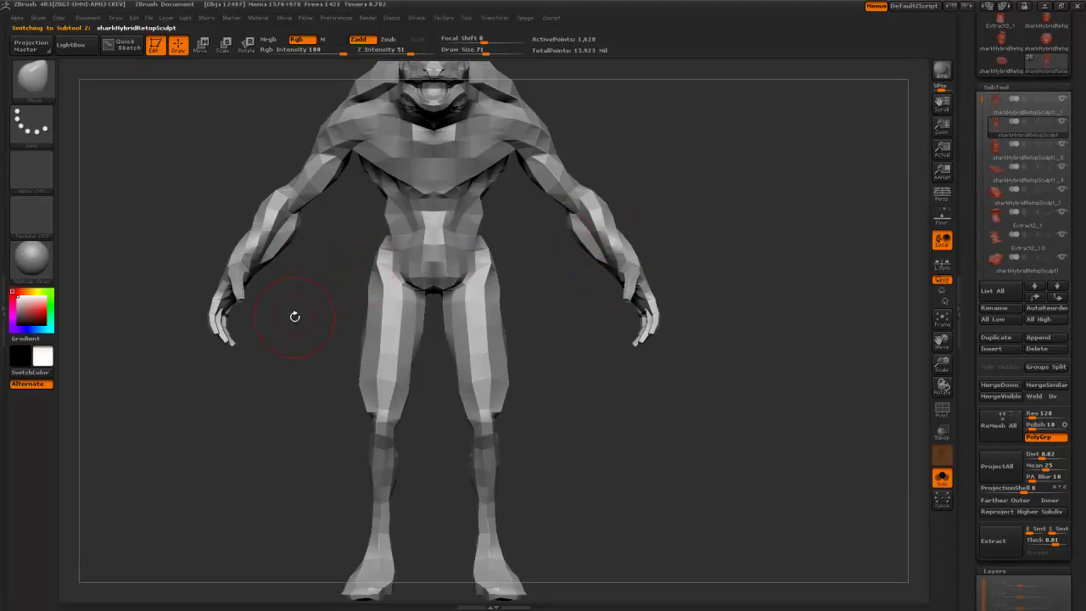
mouse_move(353, 241)
left_mouse_down("ctrl+shift")
mouse_move(504, 381)
mouse_move(504, 357)
mouse_move(522, 392)
mouse_move(552, 394)
mouse_move(530, 391)
left_mouse_up("ctrl+shift")
key("ctrl+d")
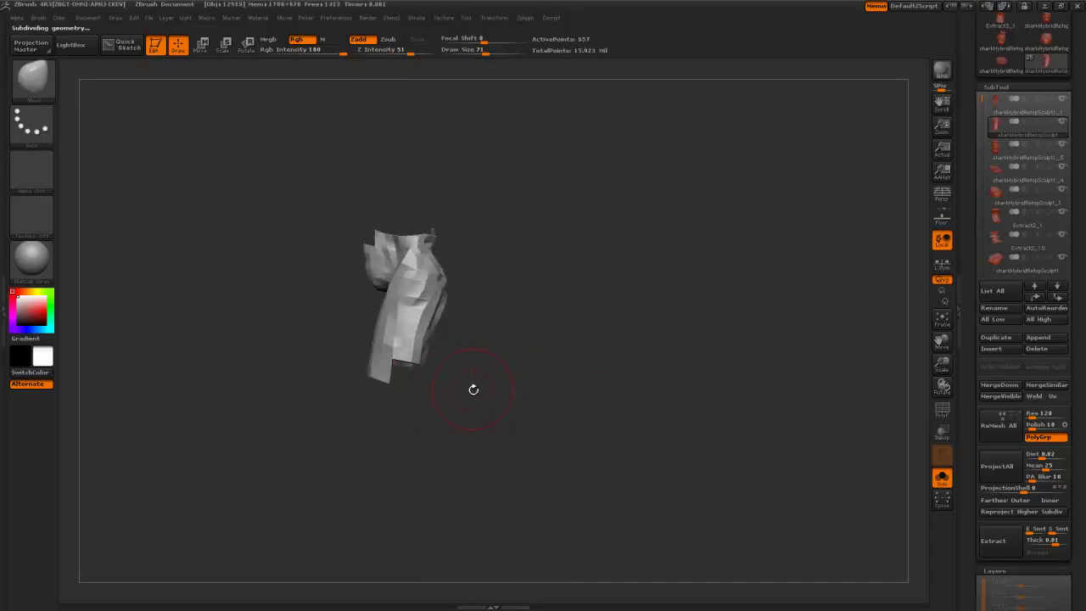
- Reveal the whole copy and isolate its hips and thighs again at subdivision level 2
left_click_drag(473, 390, 539, 402, "shift")
left_click(586, 368, "ctrl")
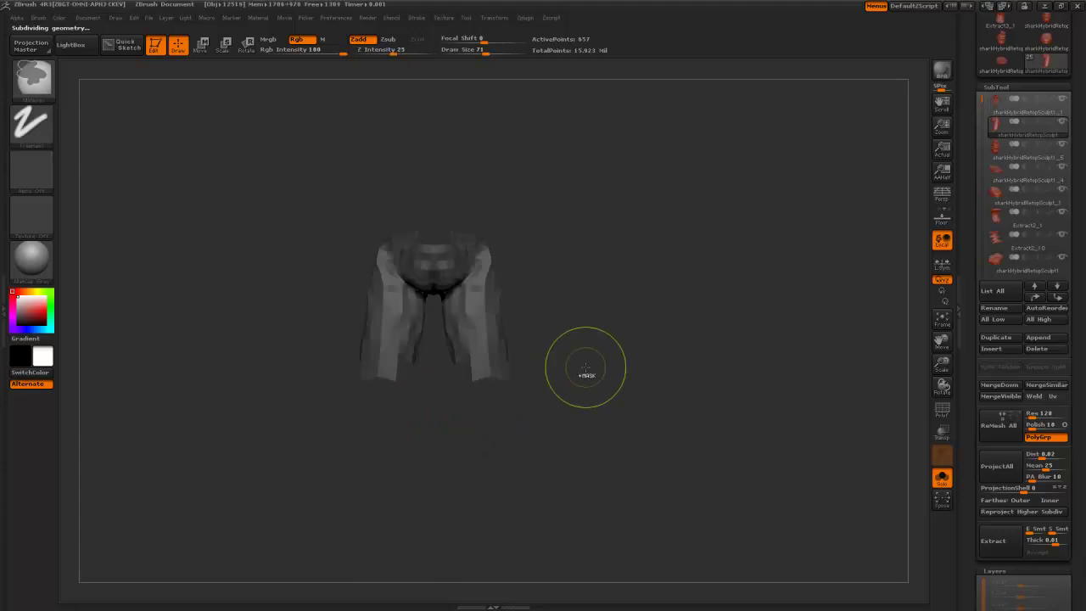
left_click(586, 376, "ctrl+shift")
left_click_drag(351, 233, 650, 390, "ctrl+shift")
mouse_move(1006, 108)
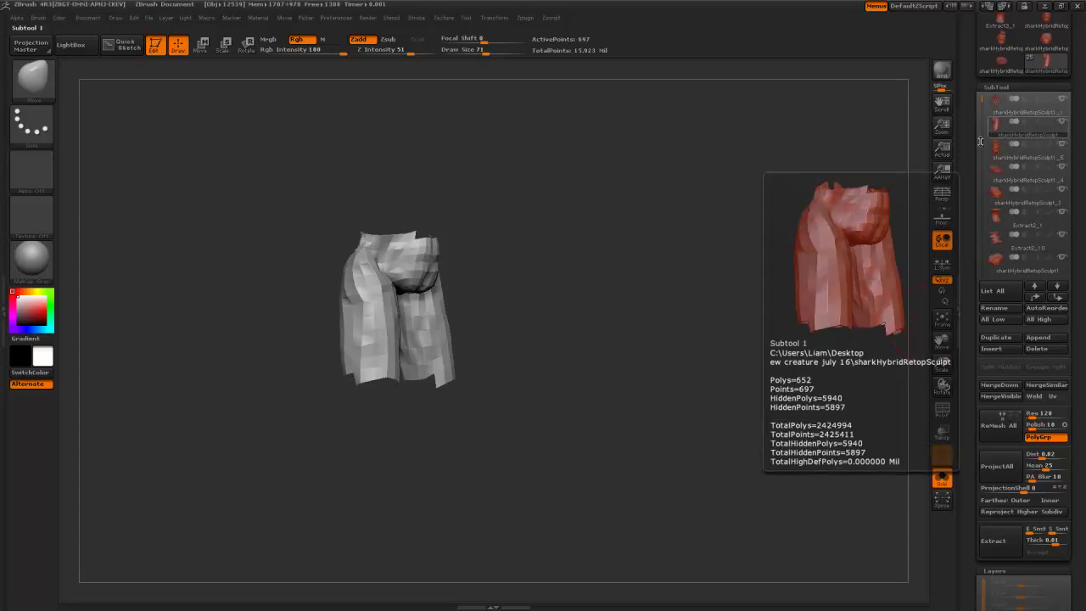
left_click_drag(567, 240, 538, 239, "shift")
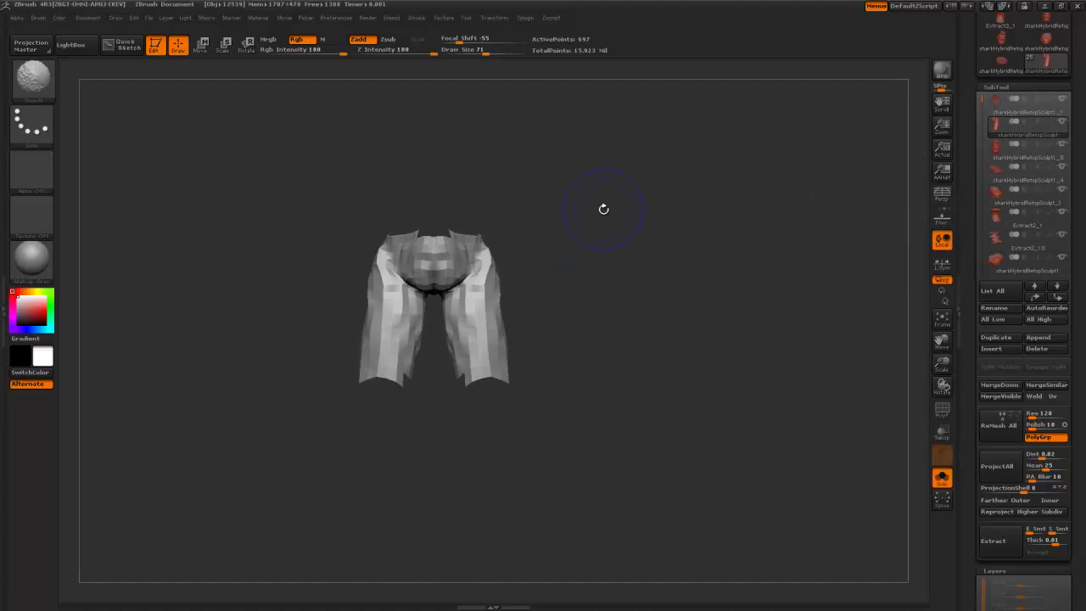
- Inspect the isolated hips and thighs from several angles and undo the last two changes
left_click_drag(608, 205, 680, 271, "alt")
scroll(970, 340, "down", 2)
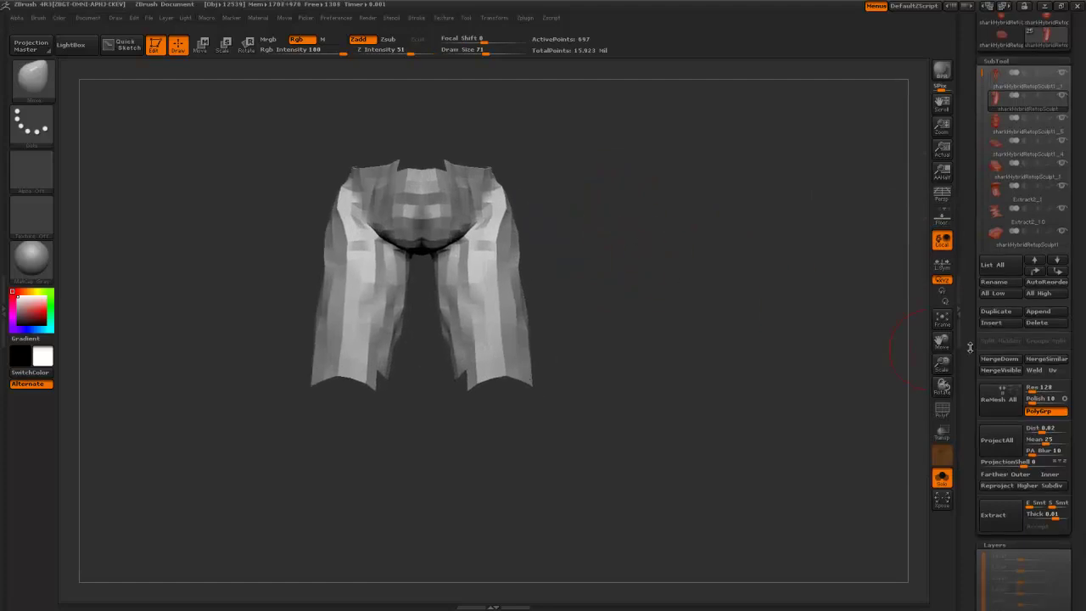
left_click_drag(691, 315, 582, 292)
left_click_drag(968, 394, 963, 366)
left_click_drag(631, 342, 586, 368)
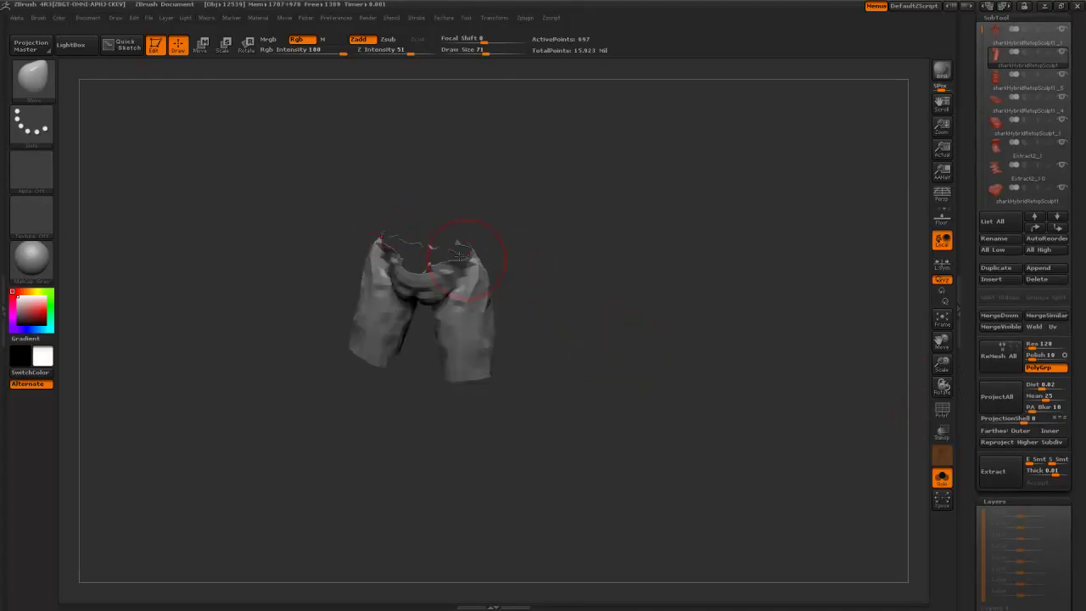
key("ctrl+z")
key("ctrl+z")
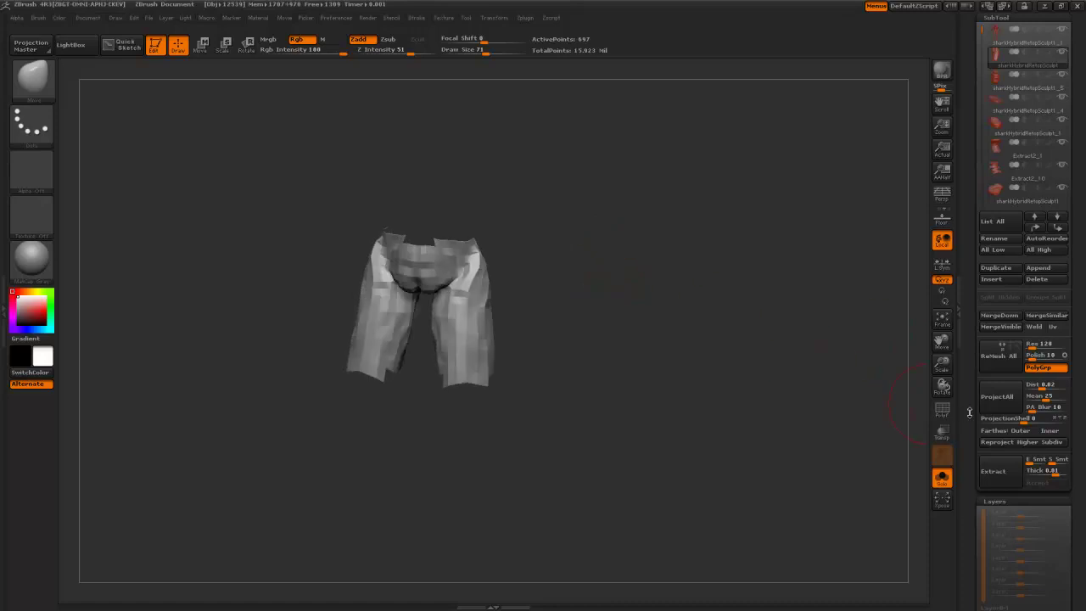
- Delete the copy's lower subdivision levels and its hidden geometry, keeping only the hips and thighs mesh
left_click_drag(970, 413, 971, 274)
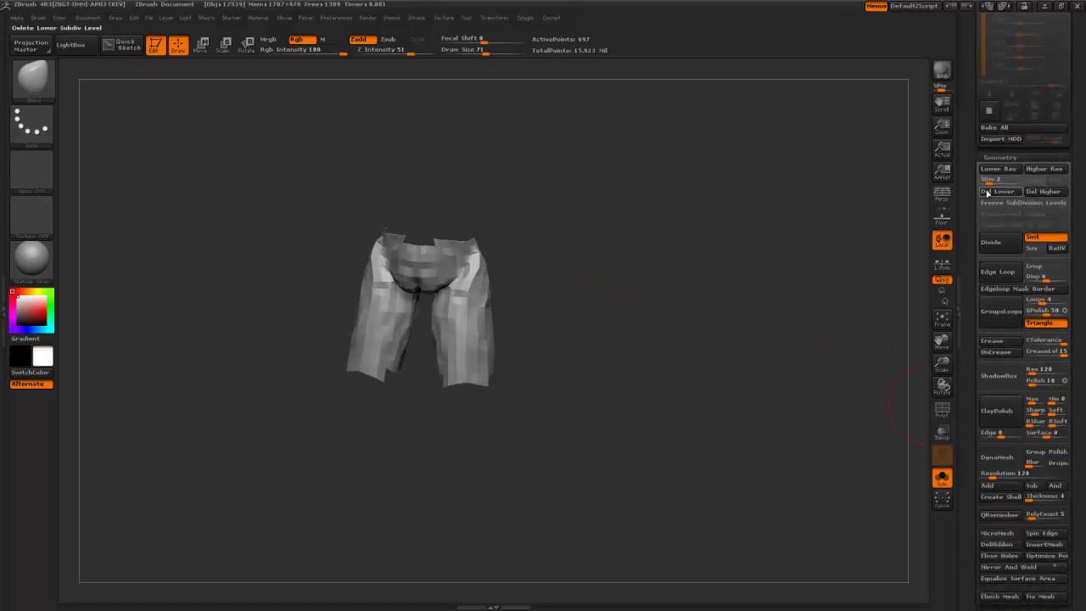
left_click(989, 191)
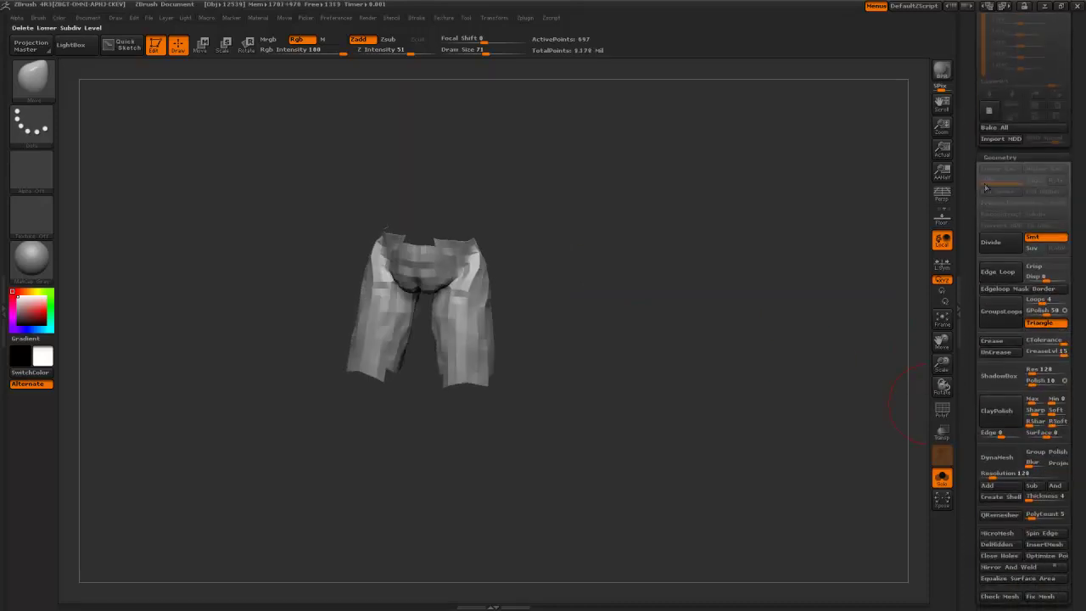
left_click_drag(970, 305, 972, 180)
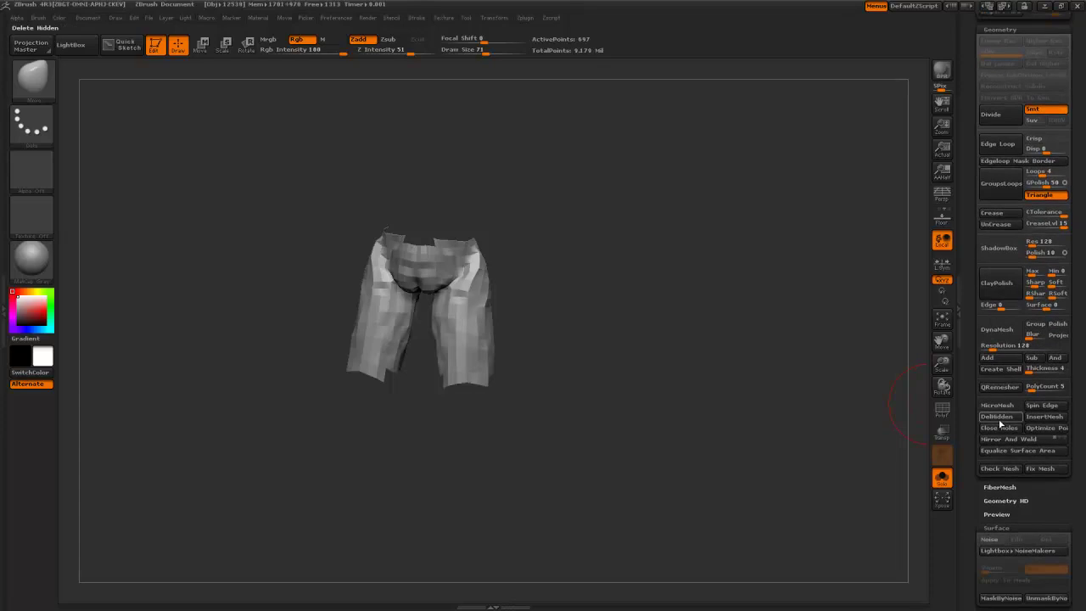
left_click_drag(577, 221, 626, 290, "shift")
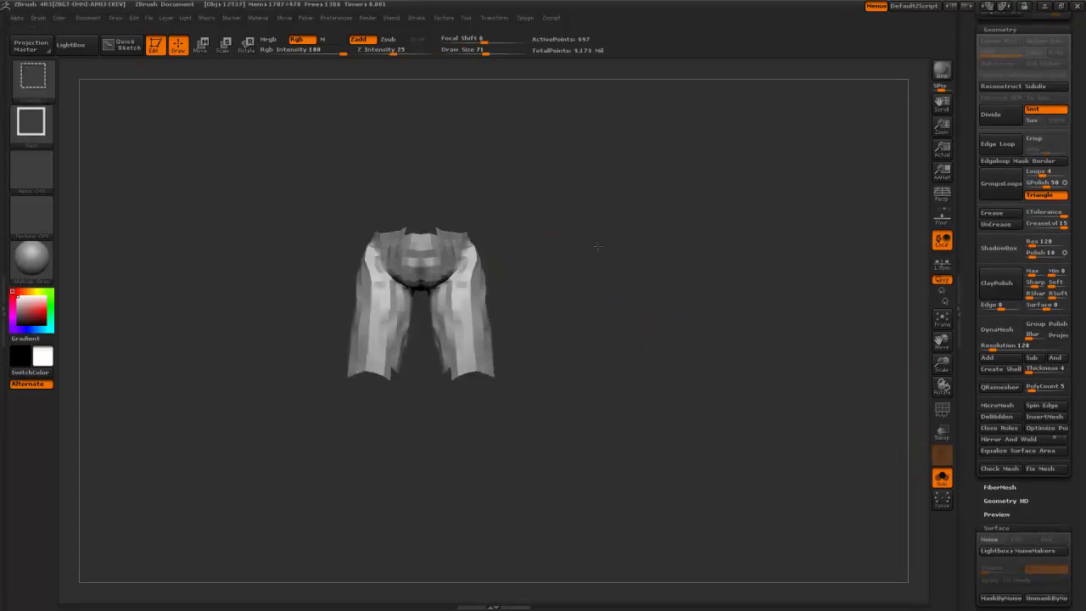
mouse_move(597, 246)
left_mouse_down("ctrl+shift")
mouse_move(703, 318)
mouse_move(730, 361)
left_mouse_up("ctrl+shift")
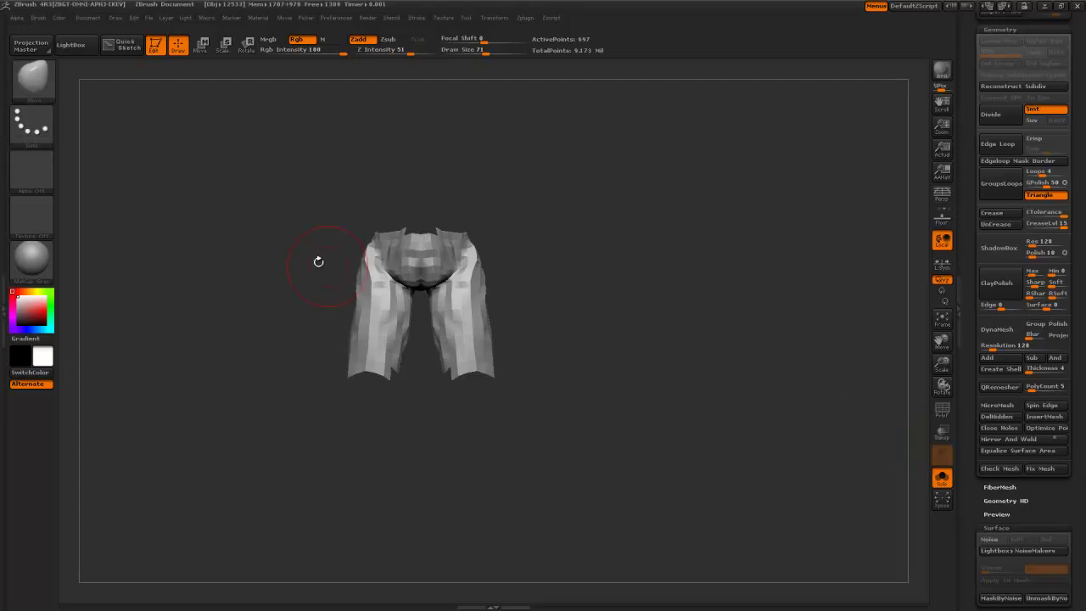
- Close the holes at the waist and leg ends of the shorts base, and inspect the caps from below and above
left_click_drag(625, 285, 638, 314, "alt")
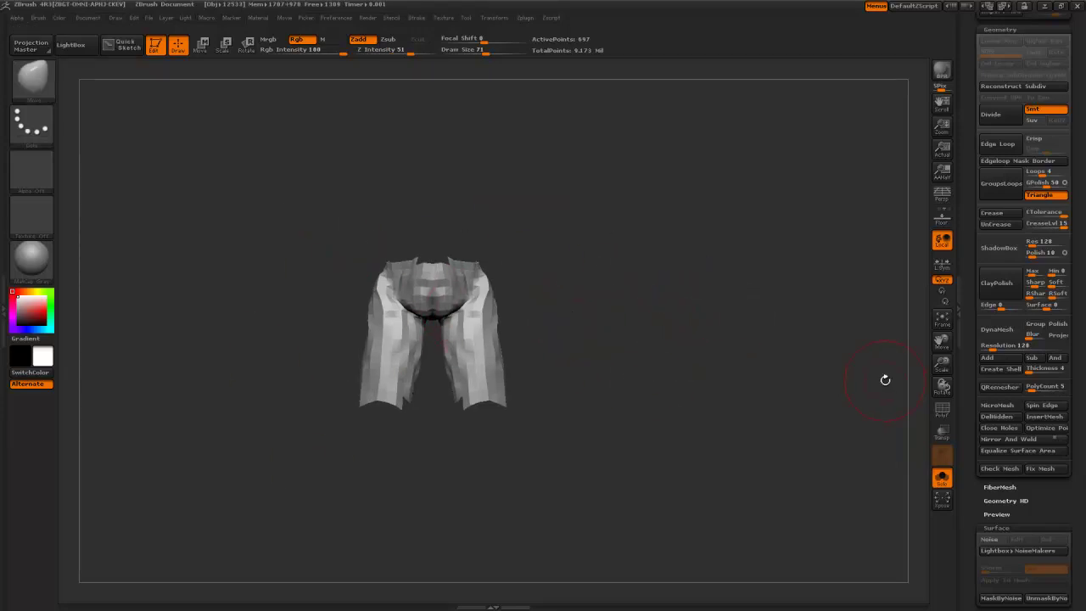
left_click_drag(735, 383, 664, 327)
left_click_drag(572, 397, 703, 332)
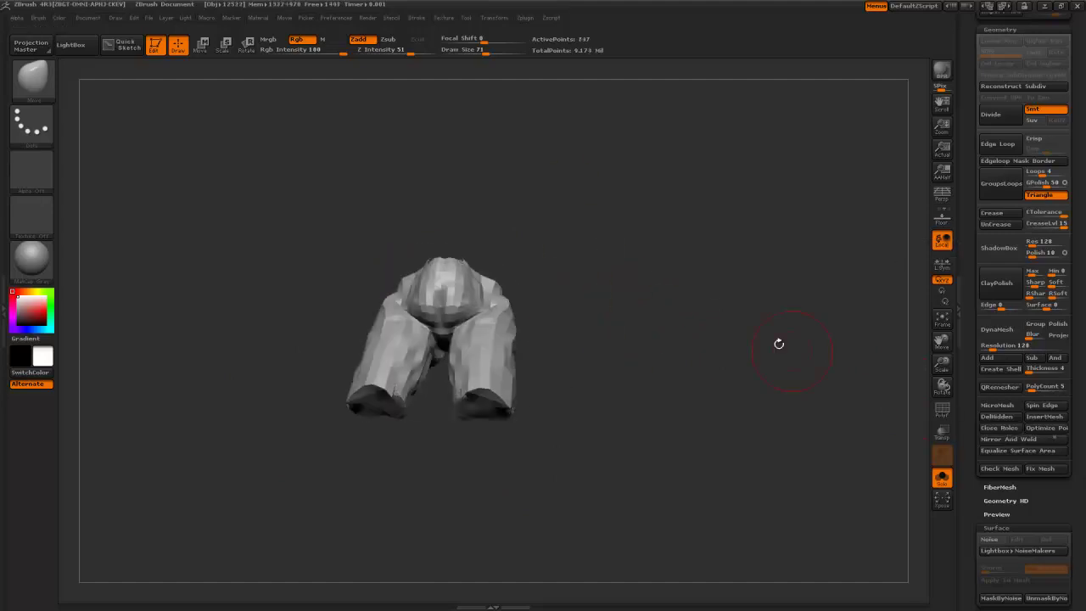
left_click_drag(713, 251, 662, 365)
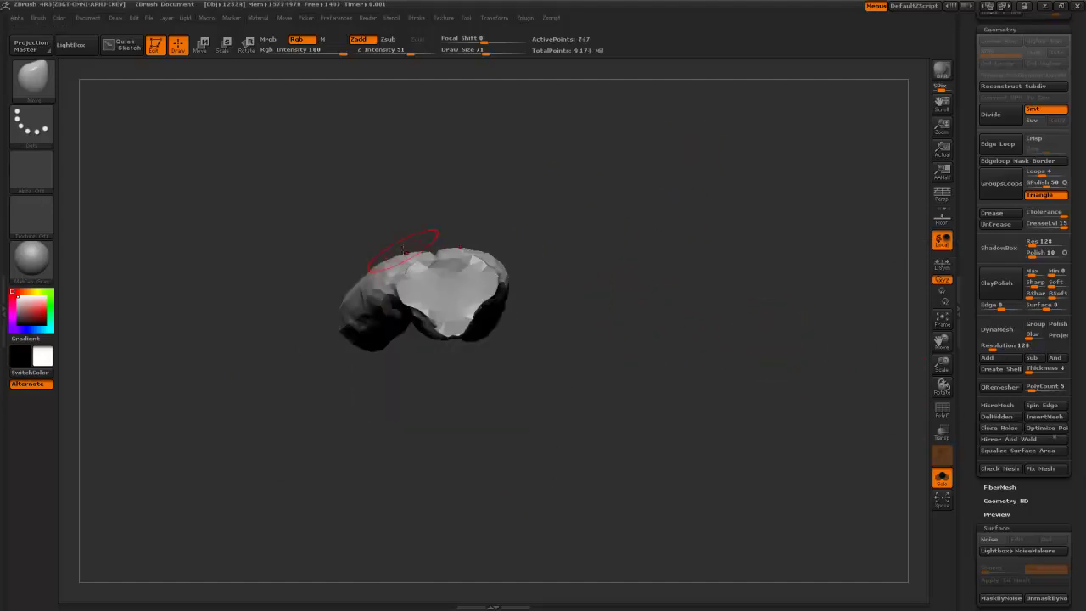
left_click_drag(592, 251, 437, 309)
left_click_drag(417, 147, 752, 383)
mouse_move(602, 286)
left_mouse_down()
mouse_move(555, 332)
mouse_move(444, 332)
left_mouse_up()
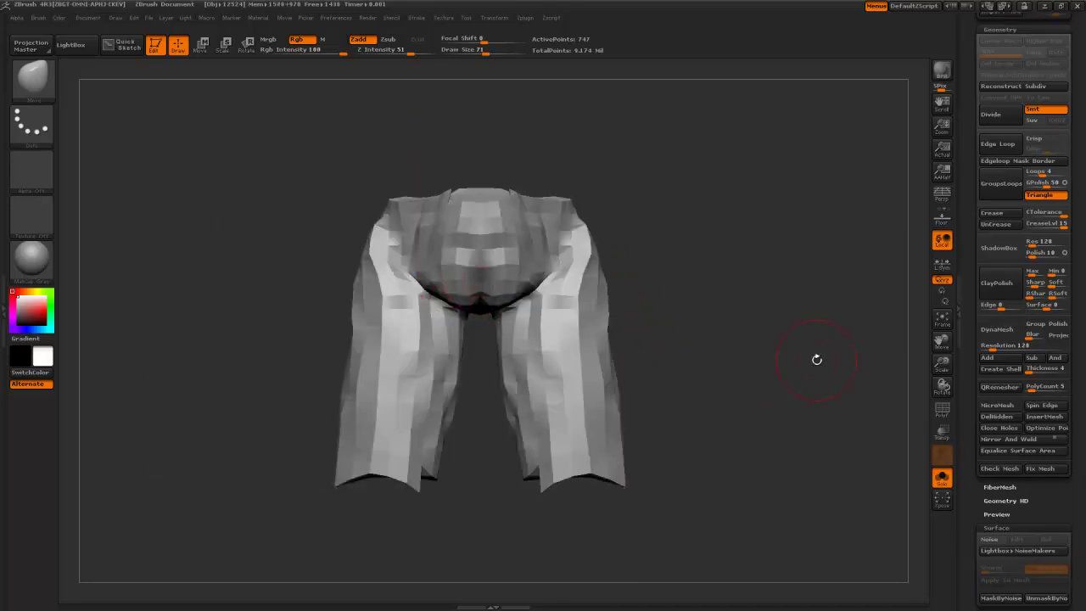
- Try subdividing the capped shorts base once, and undo the division
key("ctrl")
key("ctrl+d")
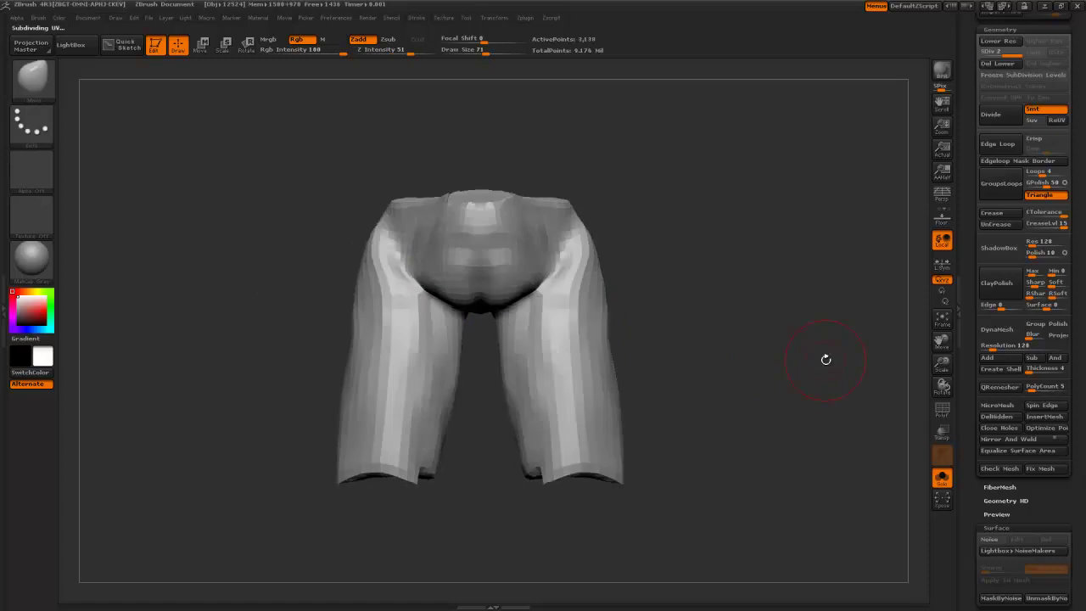
key("ctrl+z")
- Examine the capped leg ends from below and undo the last change to the shorts base
left_click_drag(692, 329, 699, 422)
left_click_drag(712, 468, 692, 322)
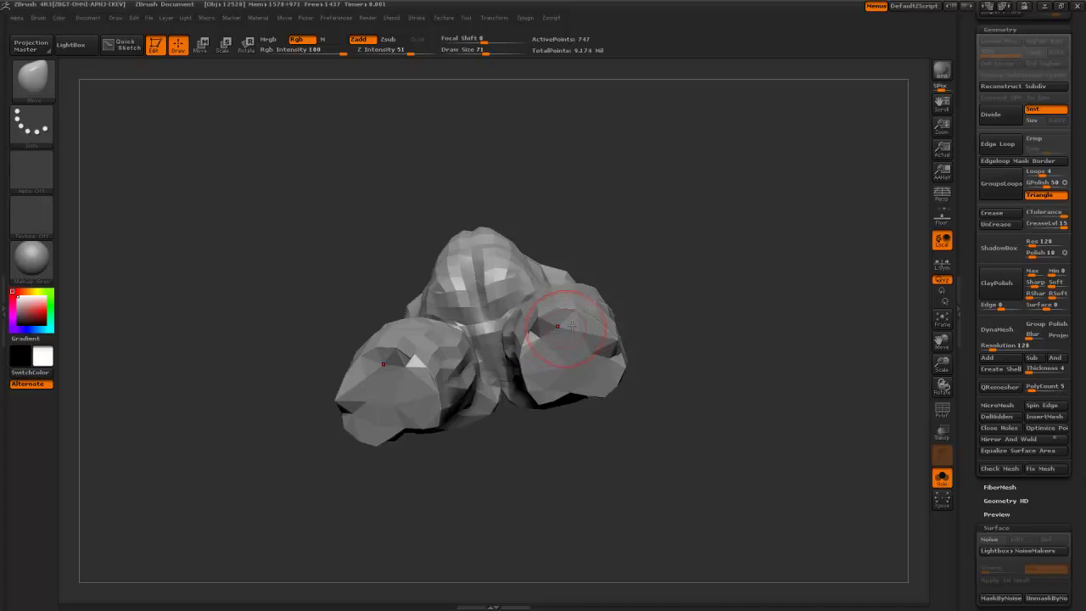
left_click_drag(658, 331, 663, 373)
left_click_drag(571, 340, 585, 341, "shift")
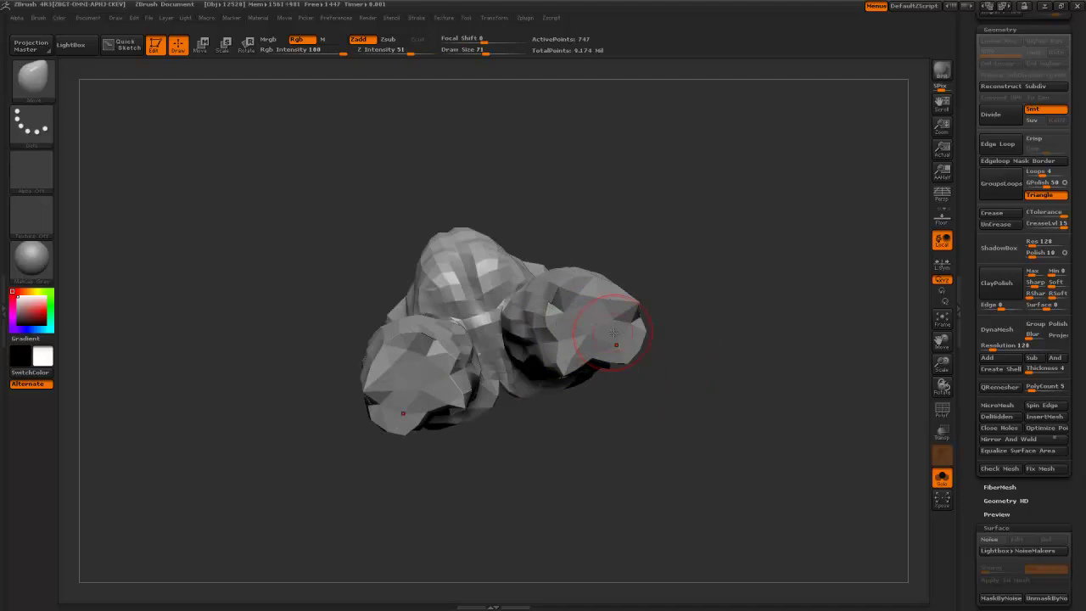
key("ctrl+z")
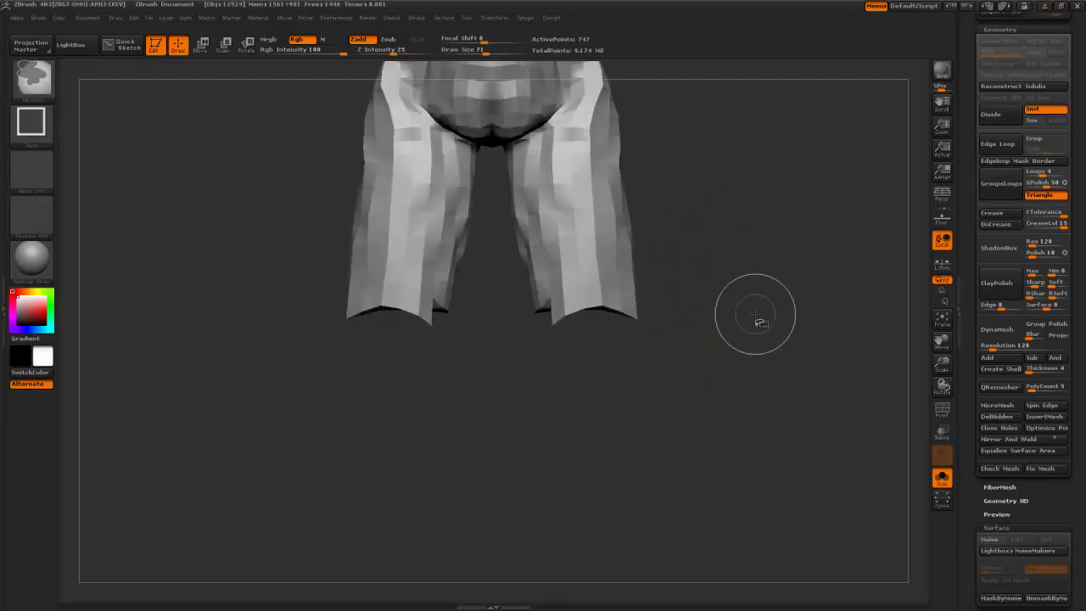
- Cut both ragged leg ends of the shorts base flat with a straight clip curve, and undo a trial pull with the Move brush
key("b")
key("Escape")
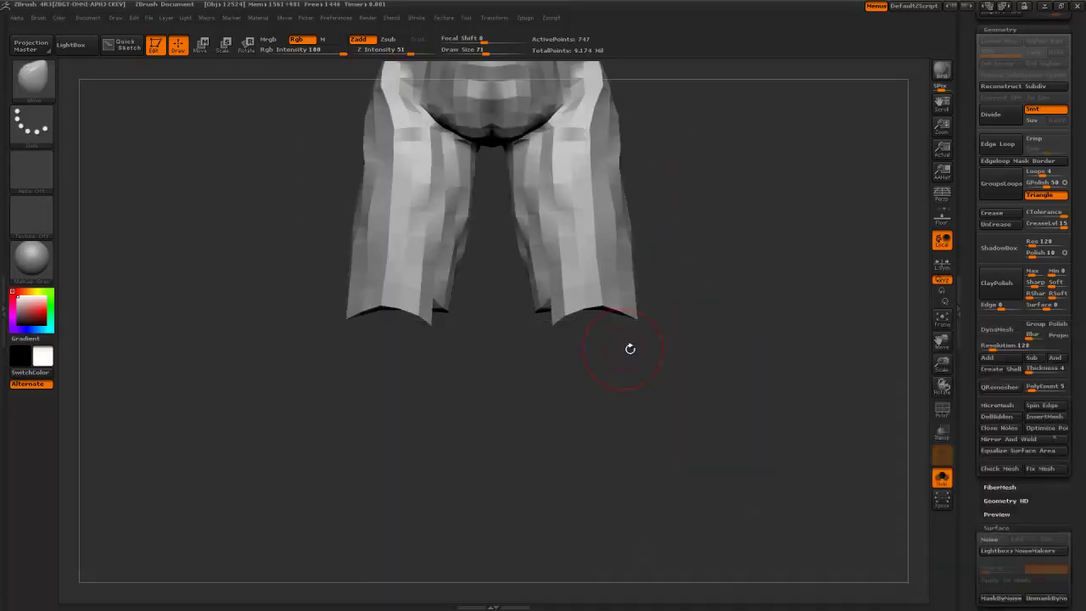
left_click_drag(696, 314, 674, 363, "alt")
key("b")
key("Escape")
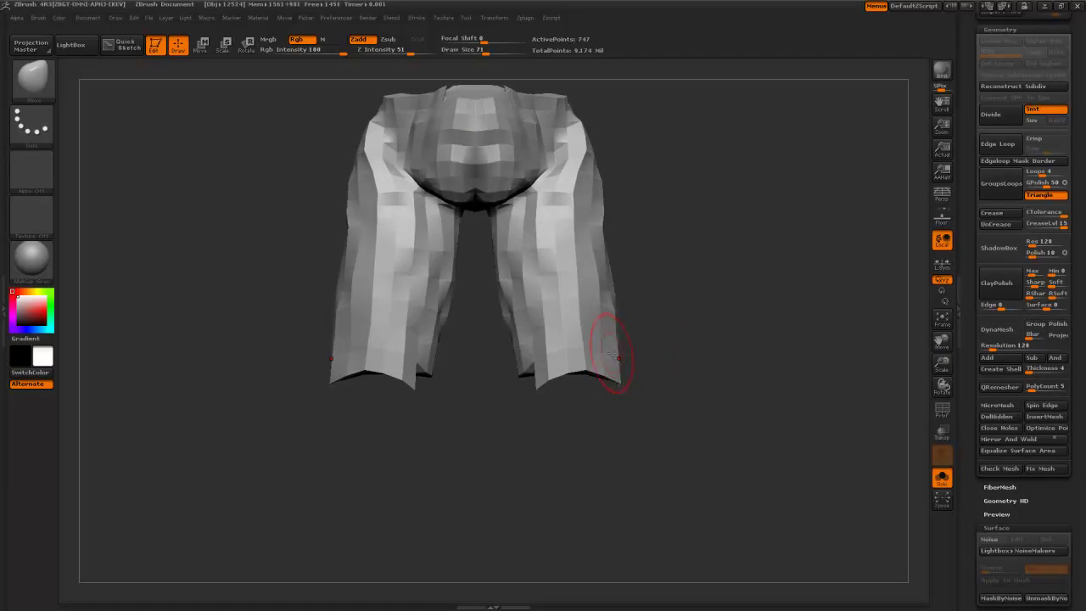
key("b")
key("Escape")
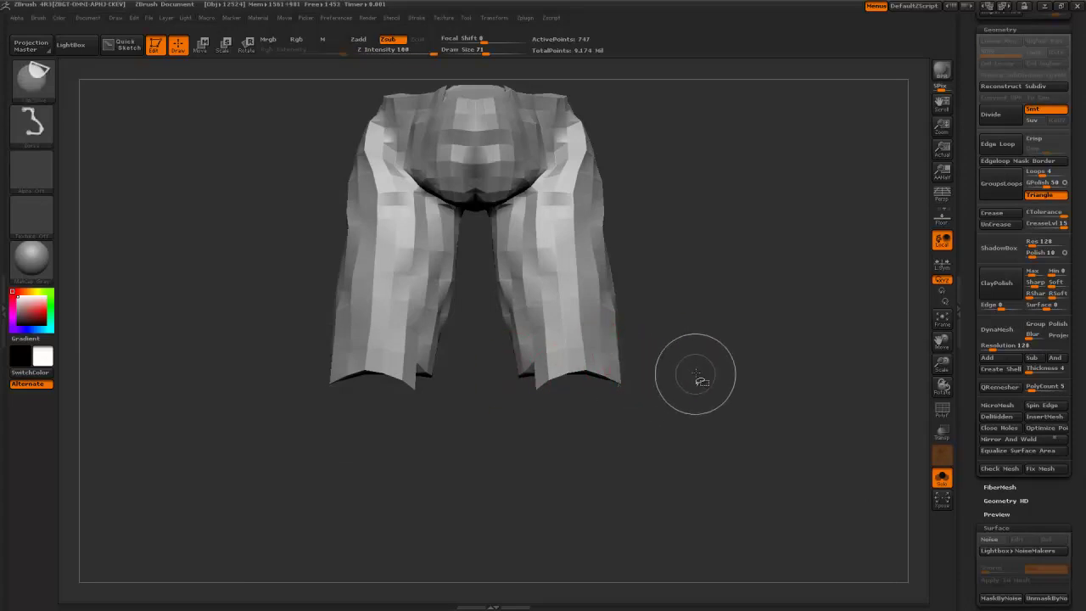
left_click_drag(696, 366, 378, 365, "ctrl+shift")
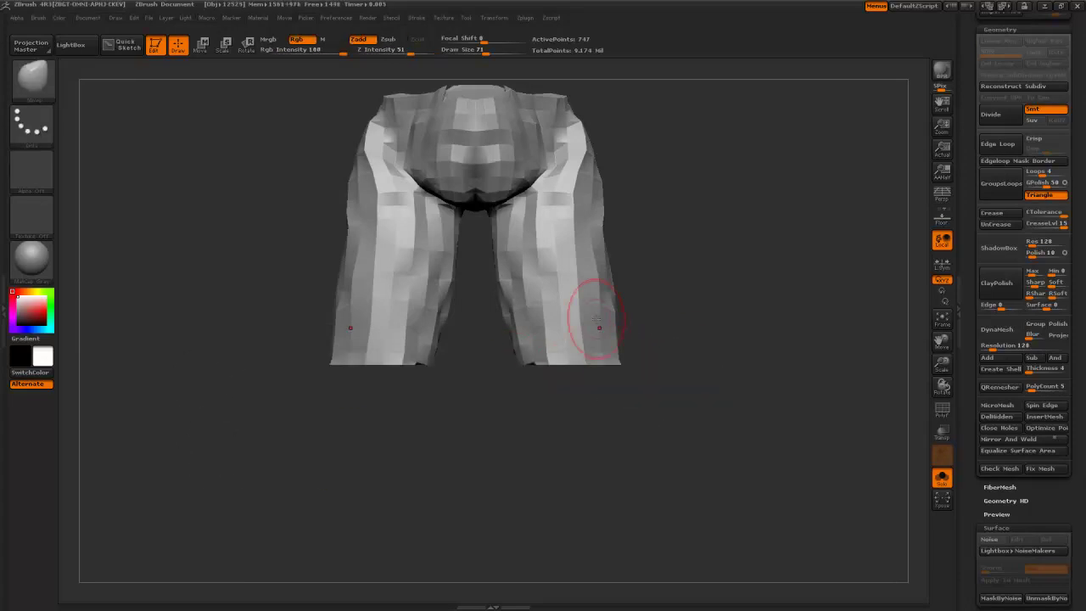
left_click_drag(599, 318, 623, 376)
key("ctrl+z")
- Cut the waist of the shorts base flat with a straight clip curve and check the result from the side
left_click_drag(707, 319, 723, 454, "alt")
left_click_drag(335, 224, 632, 249, "ctrl+shift")
left_click_drag(664, 281, 684, 247)
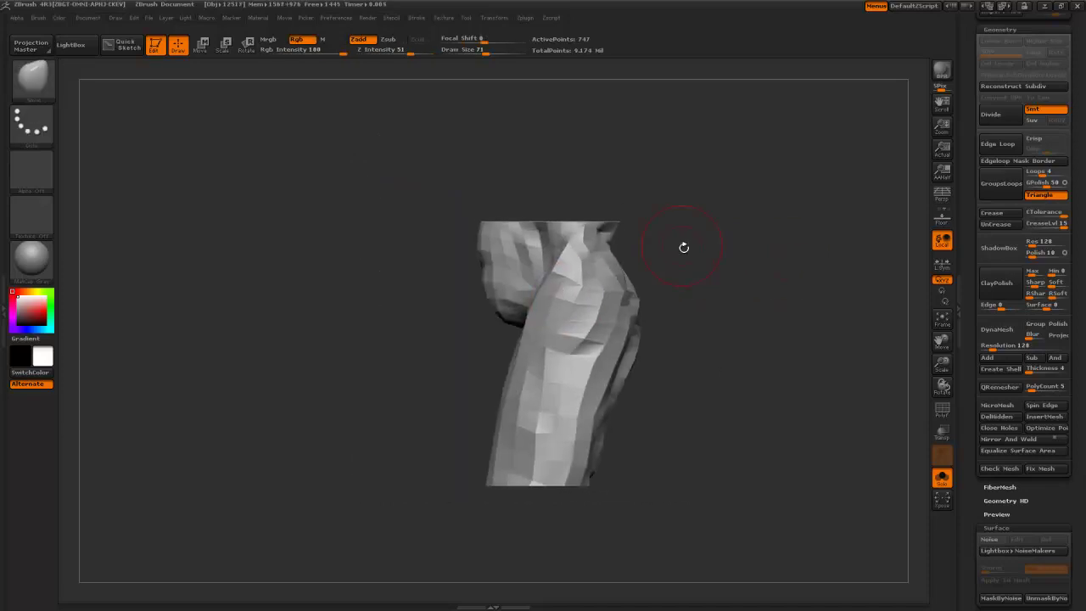
- Smooth the whole shorts base with the Relax deformation
left_click_drag(969, 455, 960, 328)
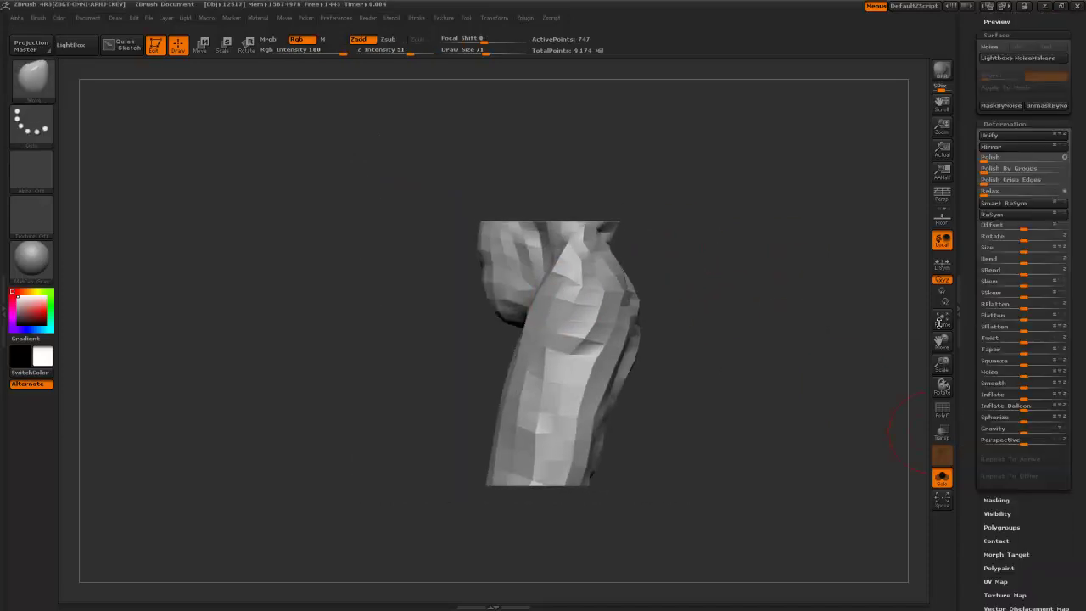
left_click(987, 191)
mouse_move(775, 271)
left_mouse_down("shift")
mouse_move(741, 274)
mouse_move(787, 284)
left_mouse_up("shift")
- Pull the crotch of the shorts base downwards with a large Move brush and smooth the inner thighs around it
key("b")
key("m")
key("v")
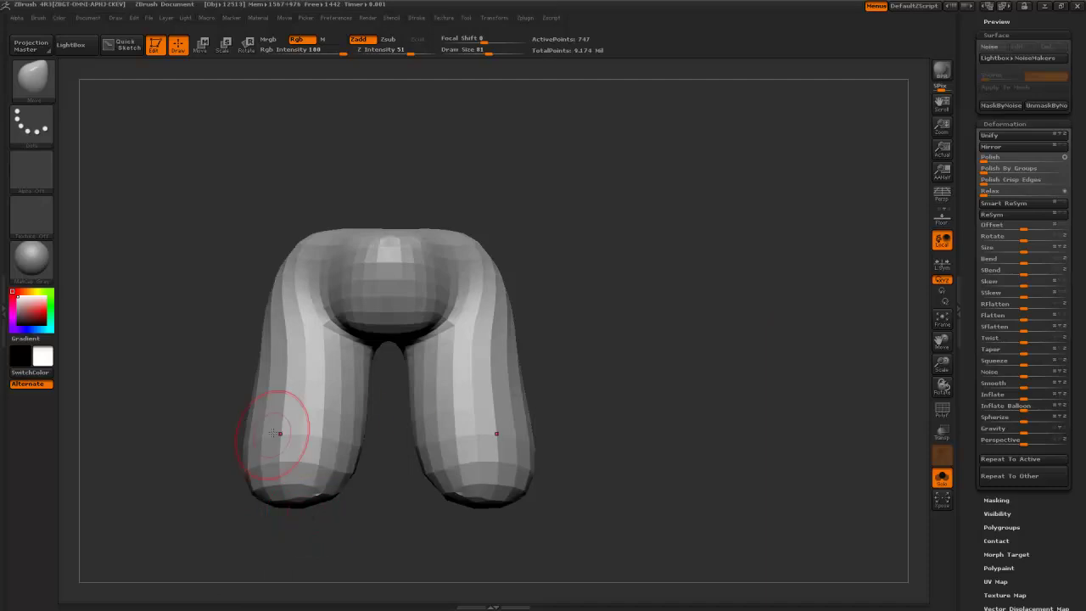
key("bracketright")
key("bracketright")
key("bracketright")
key("bracketright")
left_click_drag(383, 355, 385, 372)
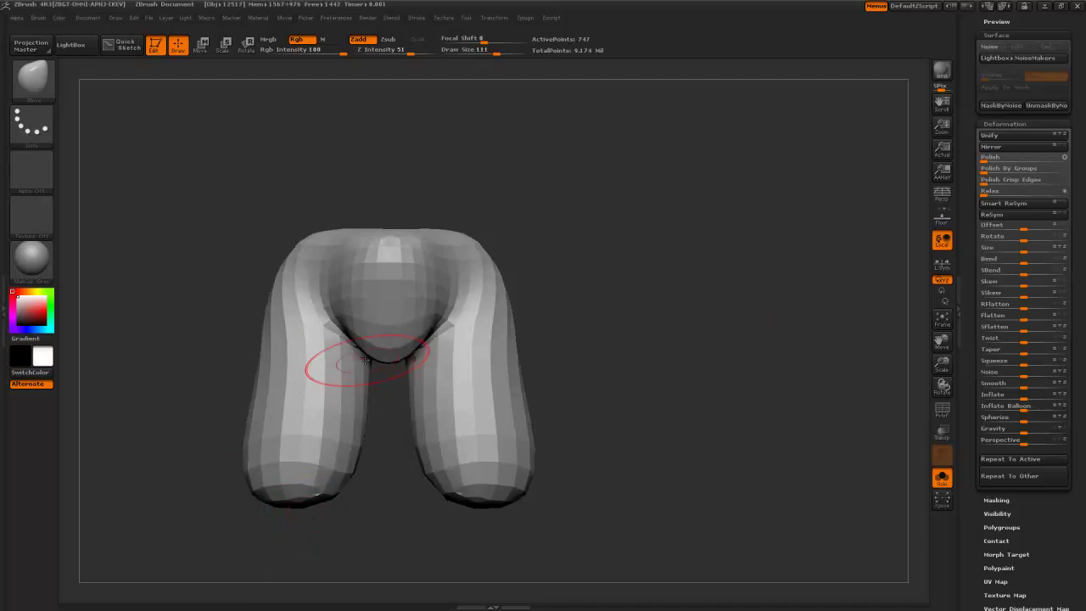
mouse_move(324, 338)
left_mouse_down("shift")
mouse_move(376, 335)
mouse_move(375, 387)
mouse_move(397, 416)
mouse_move(409, 414)
mouse_move(354, 357)
mouse_move(361, 345)
left_mouse_up("shift")
key("bracketleft")
key("bracketleft")
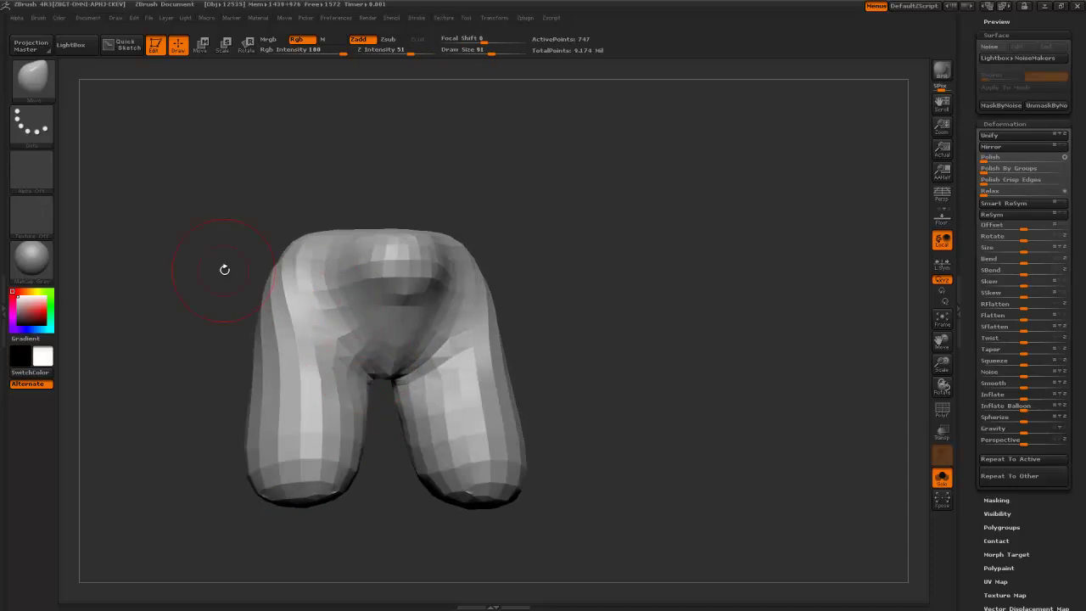
- Reshape and smooth the hips and upper thighs of the shorts base using a draw size up to 141
mouse_move(223, 269)
left_mouse_down()
mouse_move(351, 327)
mouse_move(371, 294)
left_mouse_up()
key("bracketright")
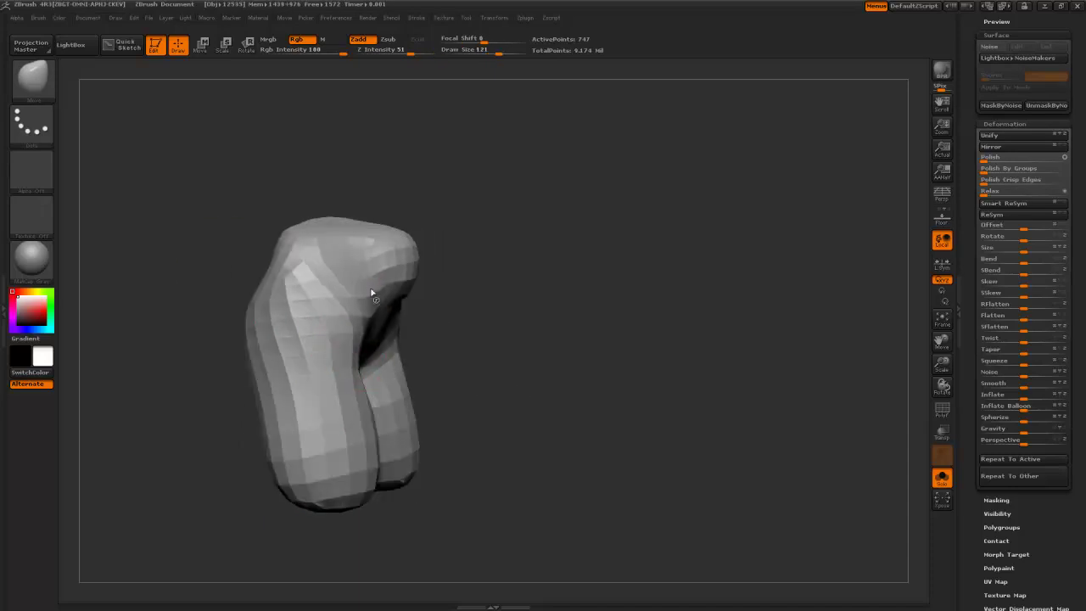
left_click_drag(463, 327, 441, 310)
key("bracketright")
key("bracketright")
mouse_move(359, 340)
left_mouse_down()
mouse_move(366, 298)
mouse_move(347, 277)
left_mouse_up()
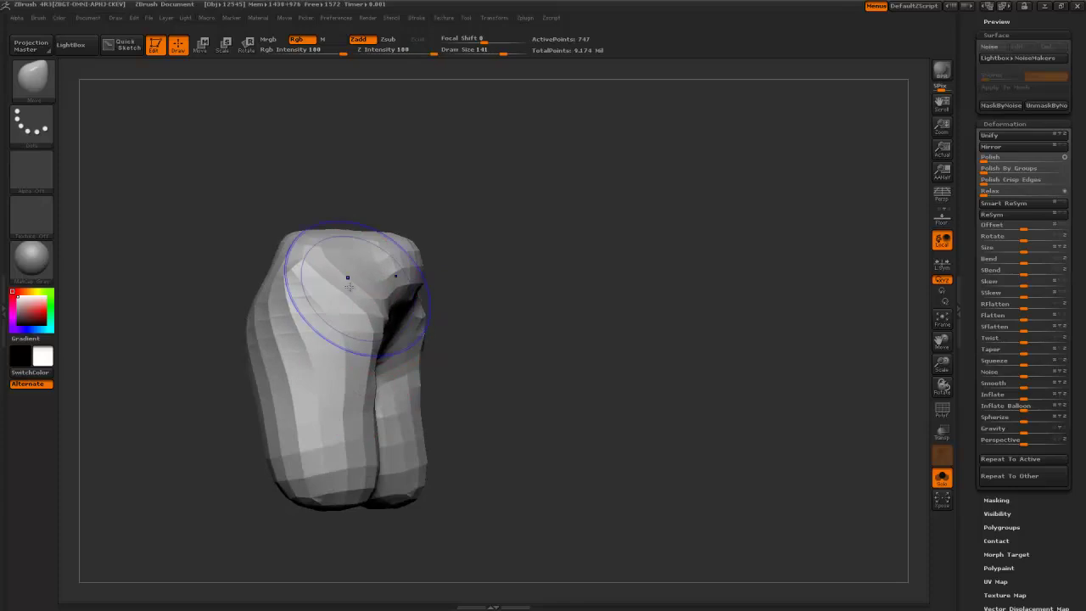
left_click_drag(191, 275, 276, 289)
left_click_drag(153, 276, 253, 306)
mouse_move(365, 336)
left_mouse_down()
mouse_move(310, 343)
mouse_move(365, 356)
mouse_move(443, 451)
mouse_move(514, 413)
left_mouse_up()
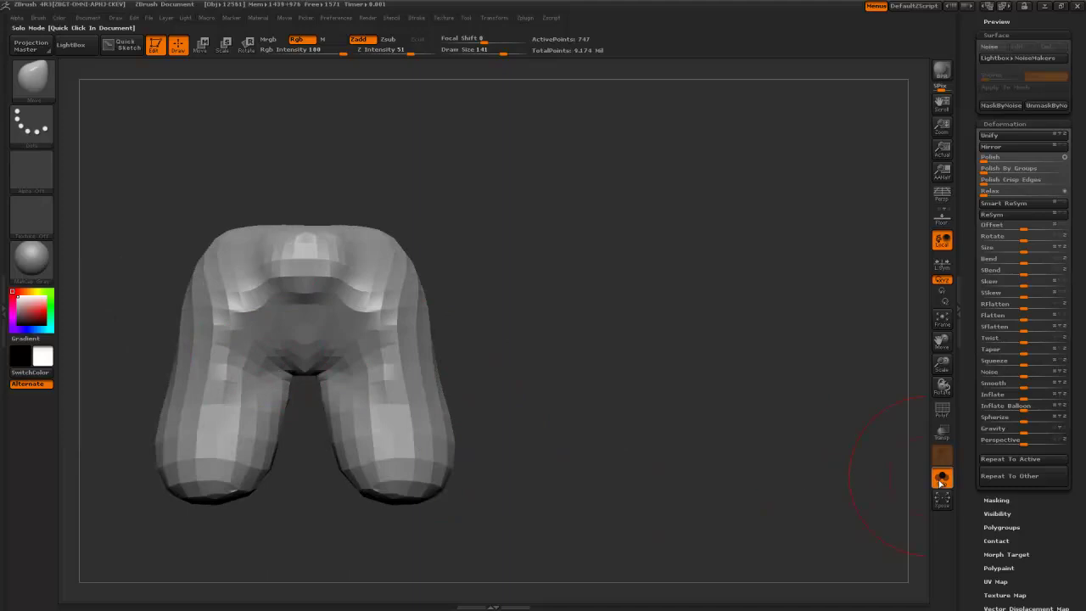
- Show all subtools again and compare the shorts base with the finished shorts on the full creature
left_click(942, 477)
key("space")
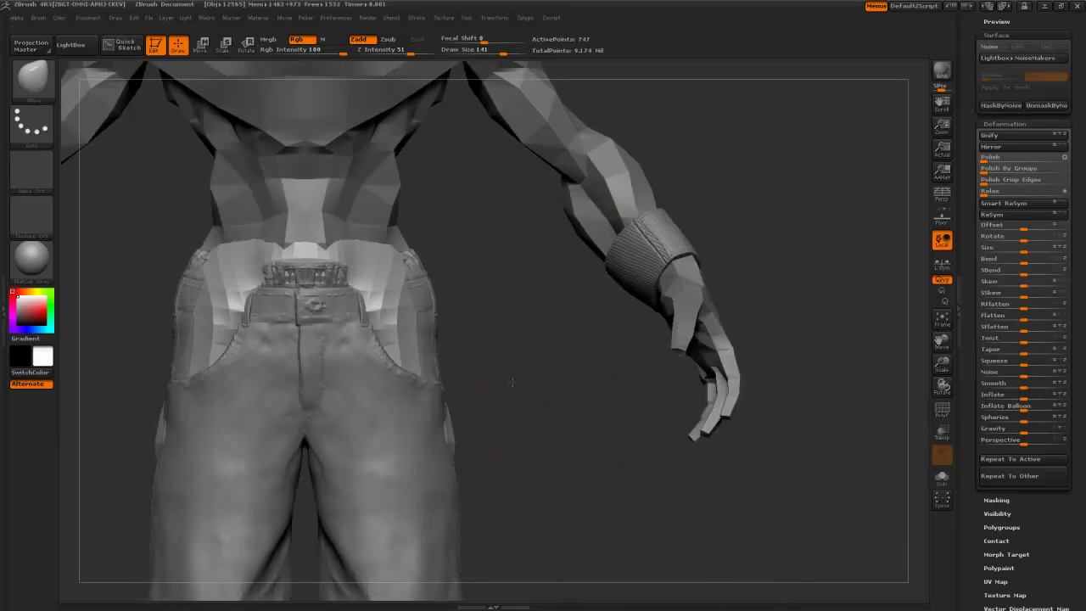
left_click_drag(517, 421, 488, 384, "alt")
left_click_drag(472, 433, 469, 381, "alt")
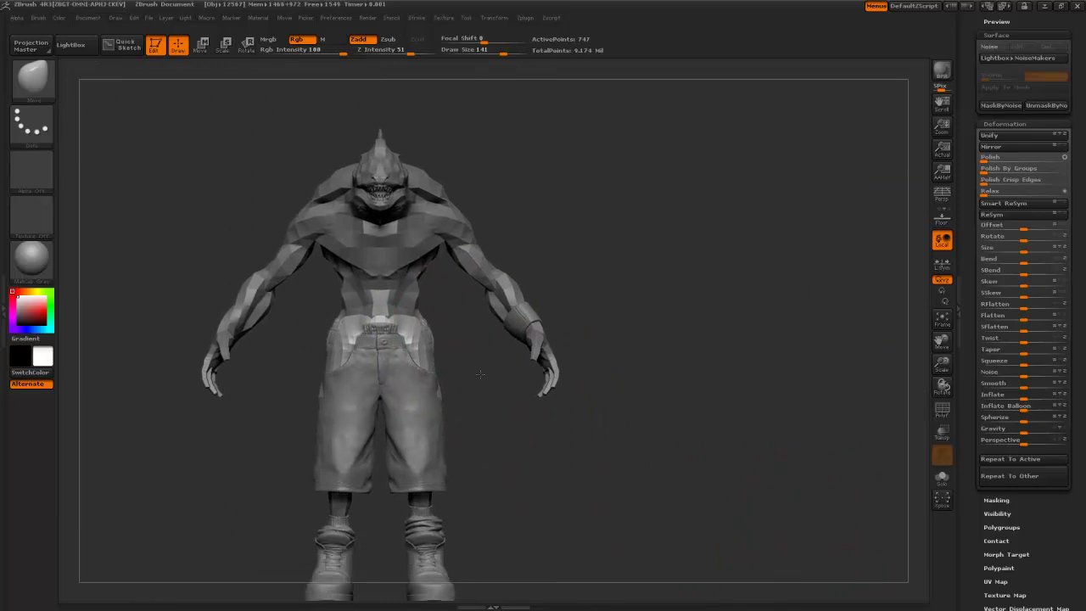
left_click_drag(978, 231, 962, 293)
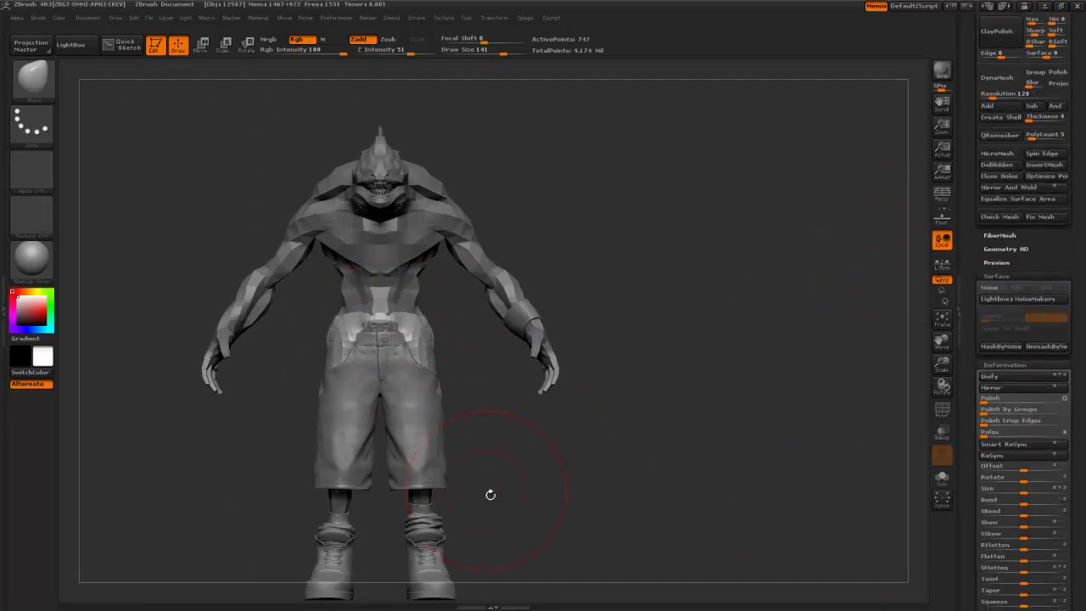
left_click_drag(490, 495, 435, 438, "alt")
left_click_drag(524, 434, 530, 295)
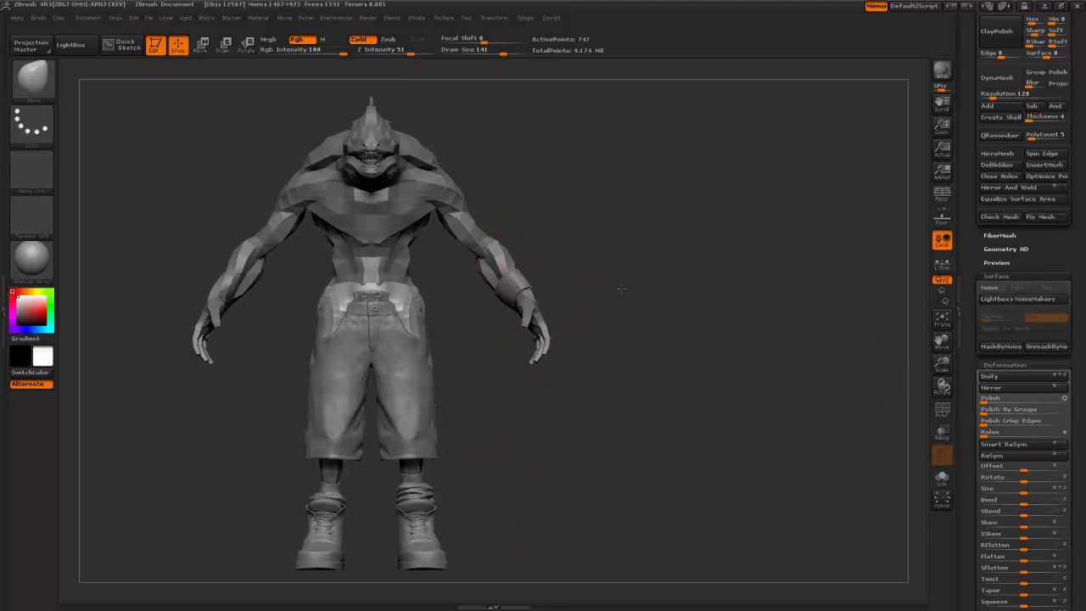
mouse_move(622, 289)
left_mouse_down()
mouse_move(608, 302)
mouse_move(658, 295)
mouse_move(669, 280)
left_mouse_up()
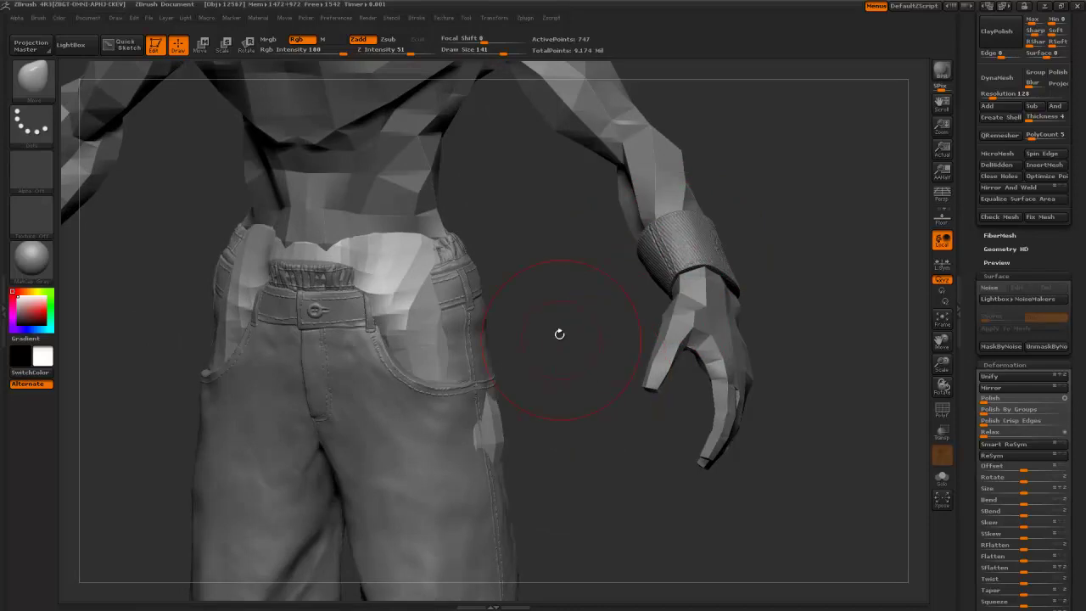
left_click_drag(544, 296, 478, 303)
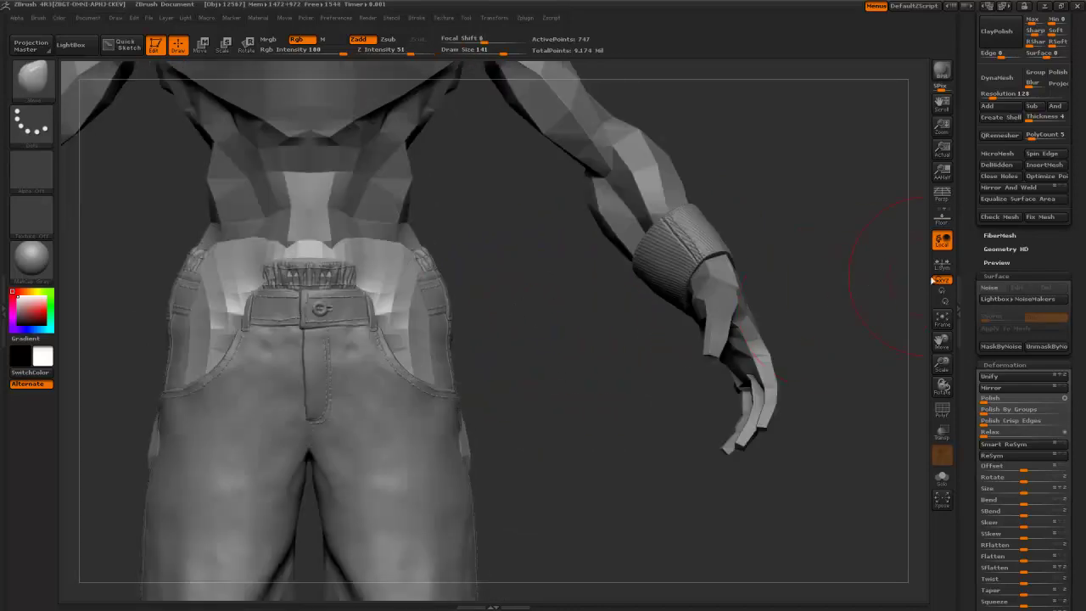
- Delete the demonstration shorts base subtool
left_click_drag(973, 257, 958, 424)
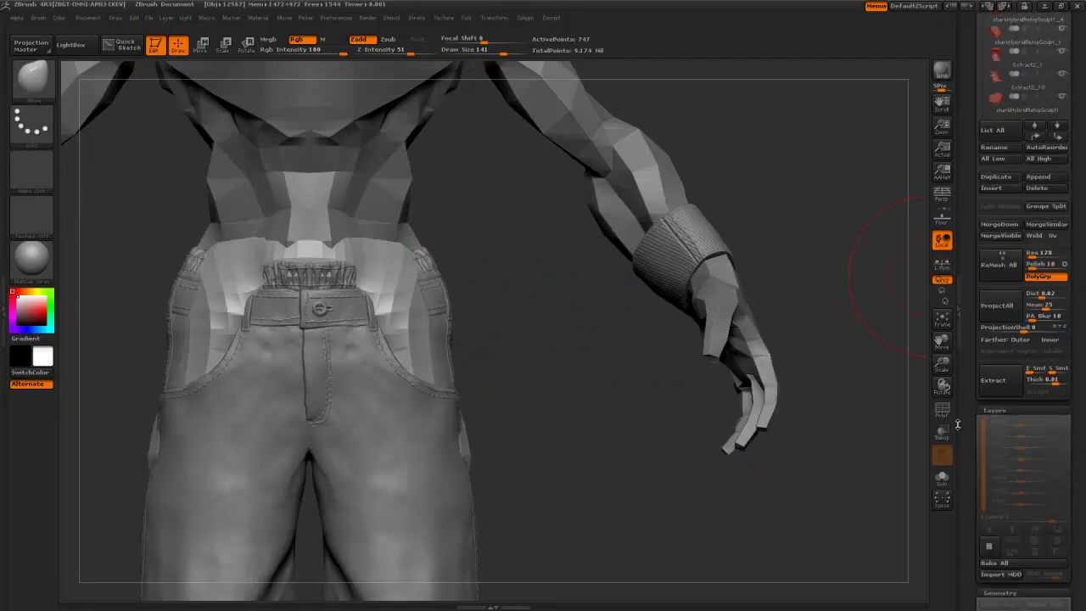
left_click(1038, 188)
left_click(877, 217)
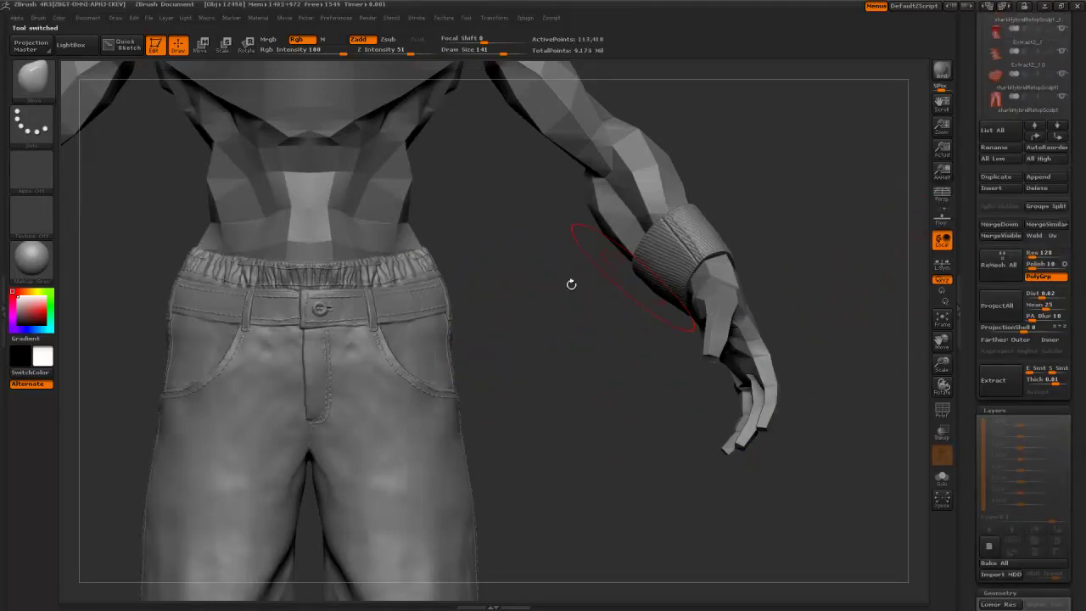
- Select the creature's low-resolution body and raise it to its highest subdivision level
left_click_drag(572, 284, 630, 237, "alt")
left_click(414, 165, "alt")
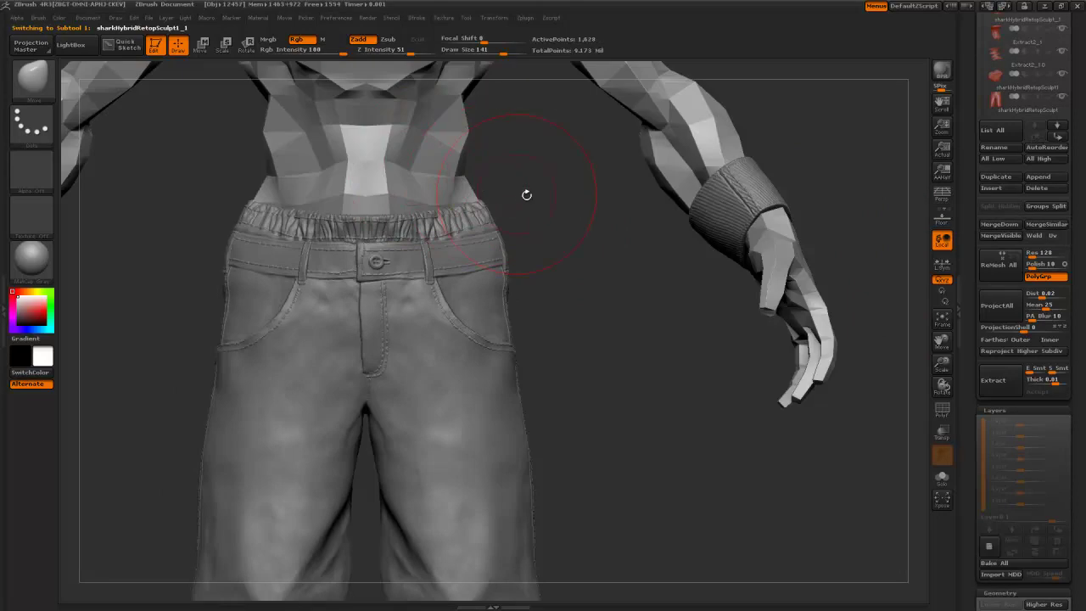
left_click_drag(578, 210, 628, 340, "alt")
key("d")
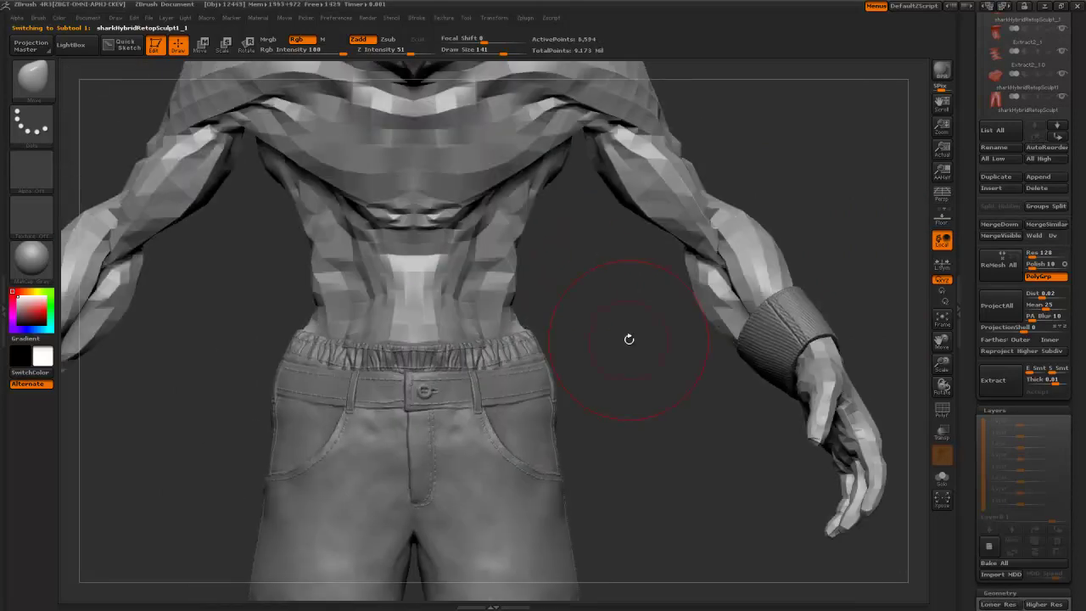
key("ctrl+d")
key("ctrl+d")
key("ctrl+d")
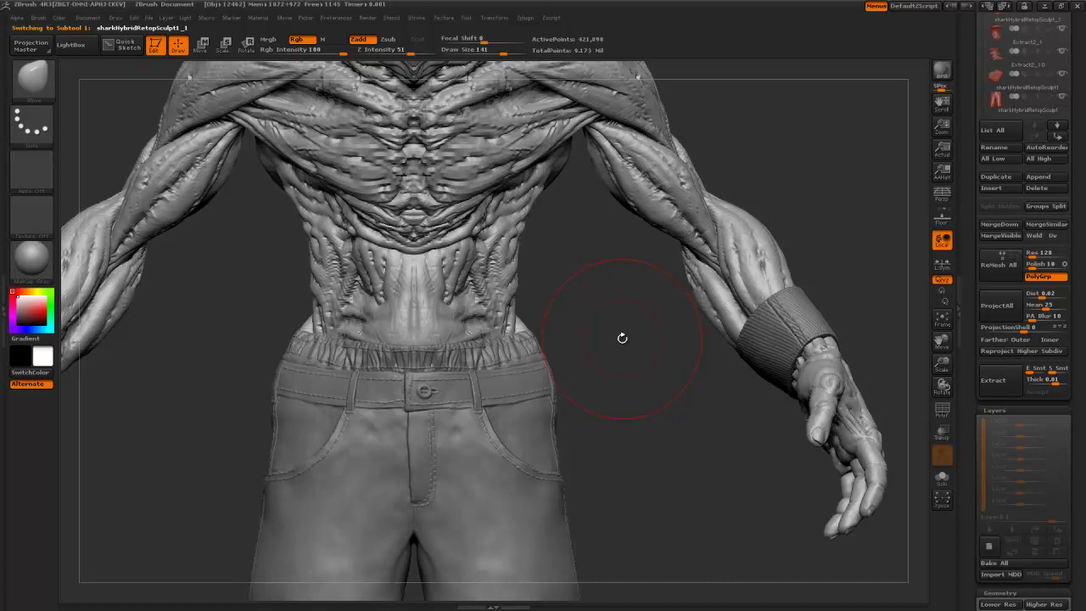
key("ctrl+d")
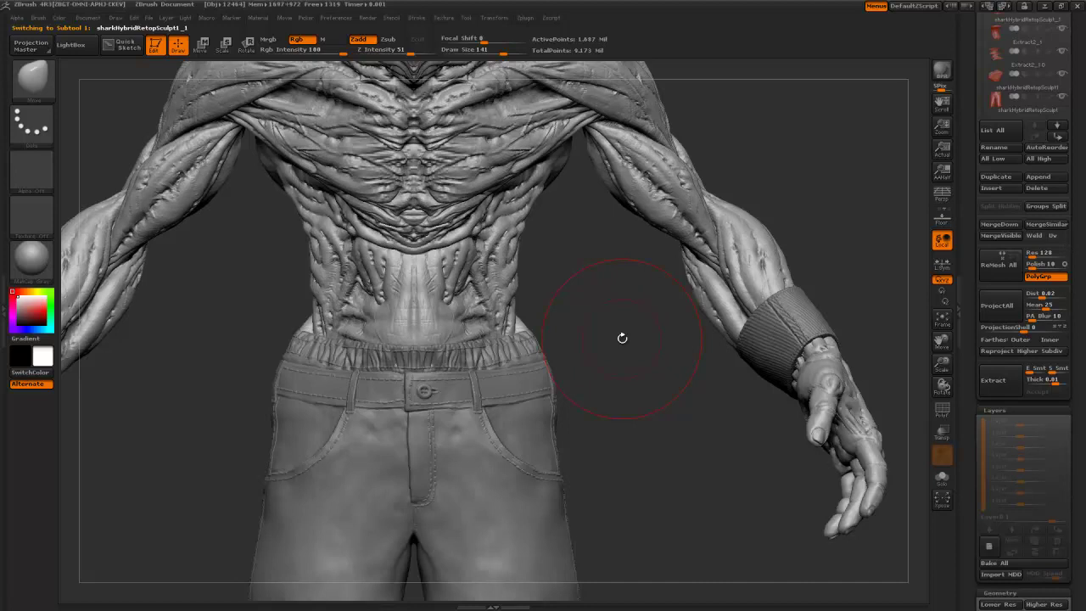
key("ctrl+d")
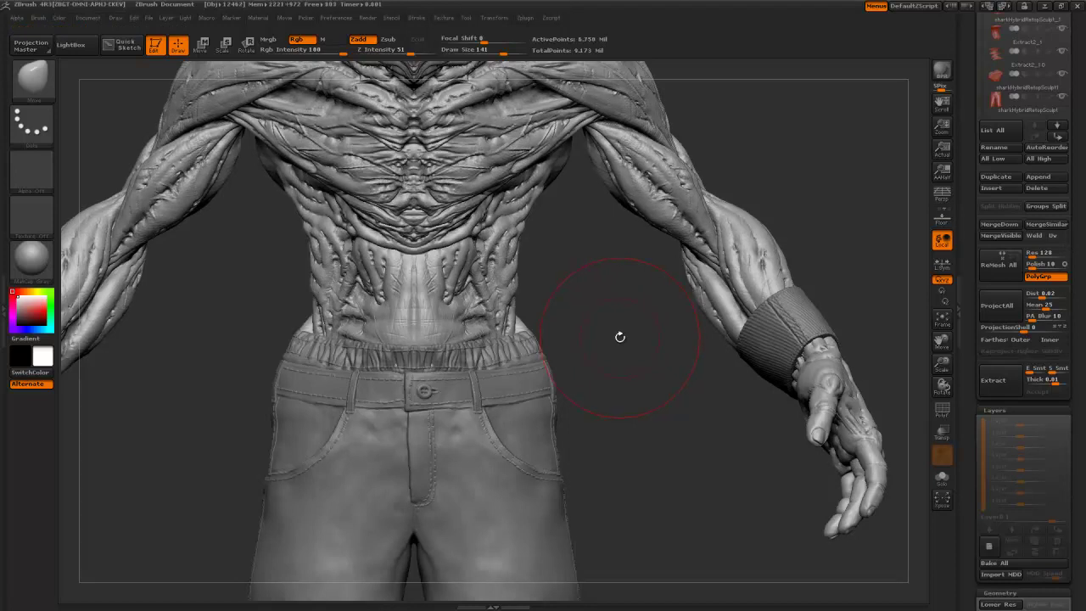
- Examine the fully detailed creature from the front, from a low three-quarter angle and from both sides
left_click_drag(656, 412, 591, 313, "alt")
left_click_drag(595, 388, 589, 371)
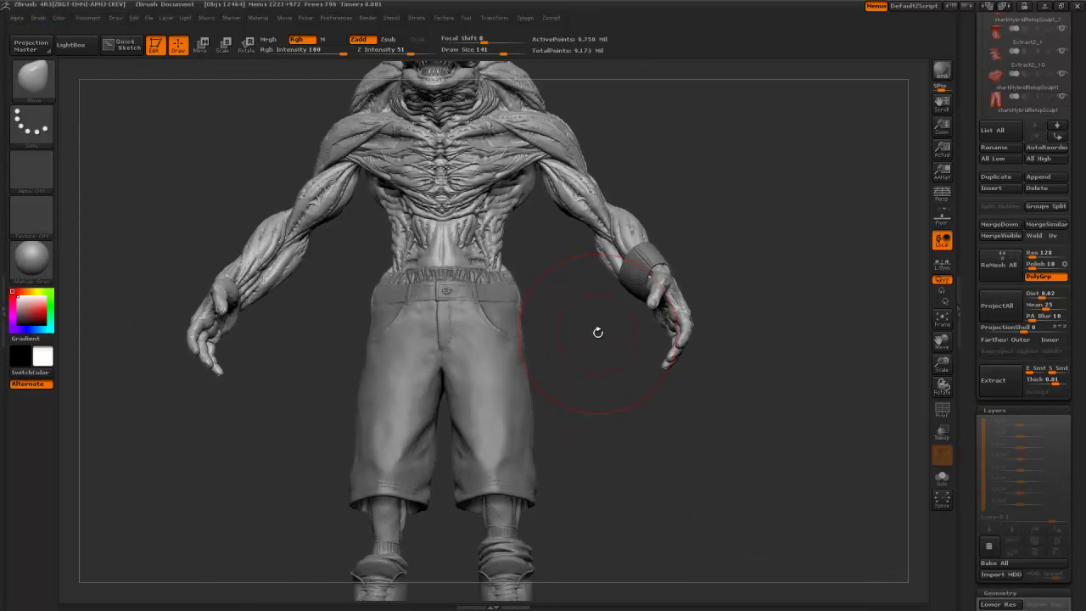
mouse_move(603, 414)
left_mouse_down()
mouse_move(612, 423)
mouse_move(708, 221)
left_mouse_up()
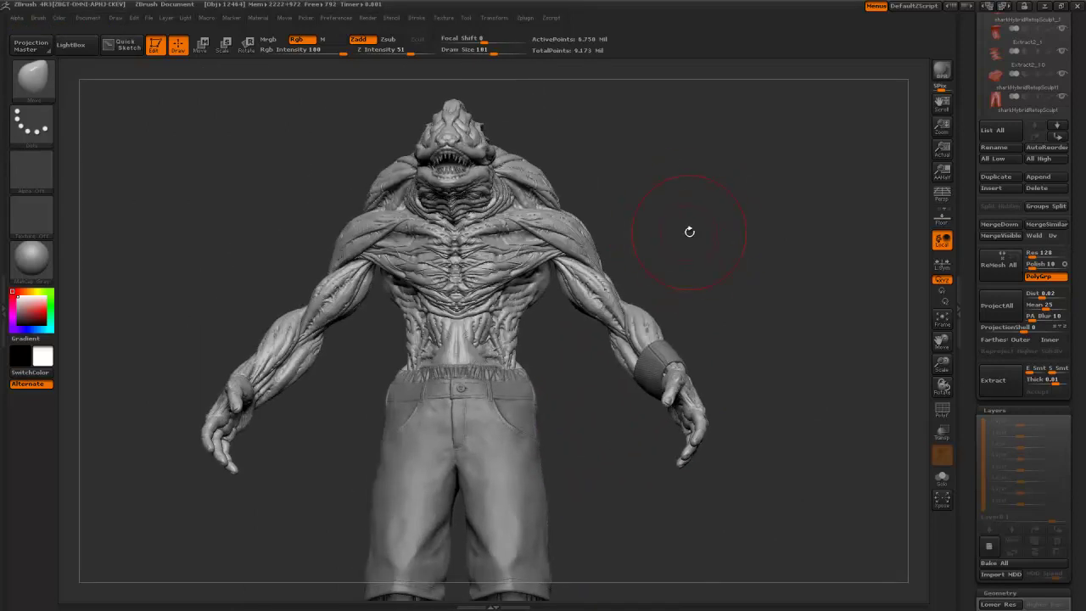
left_click_drag(686, 234, 481, 201)
left_click(428, 205, "alt")
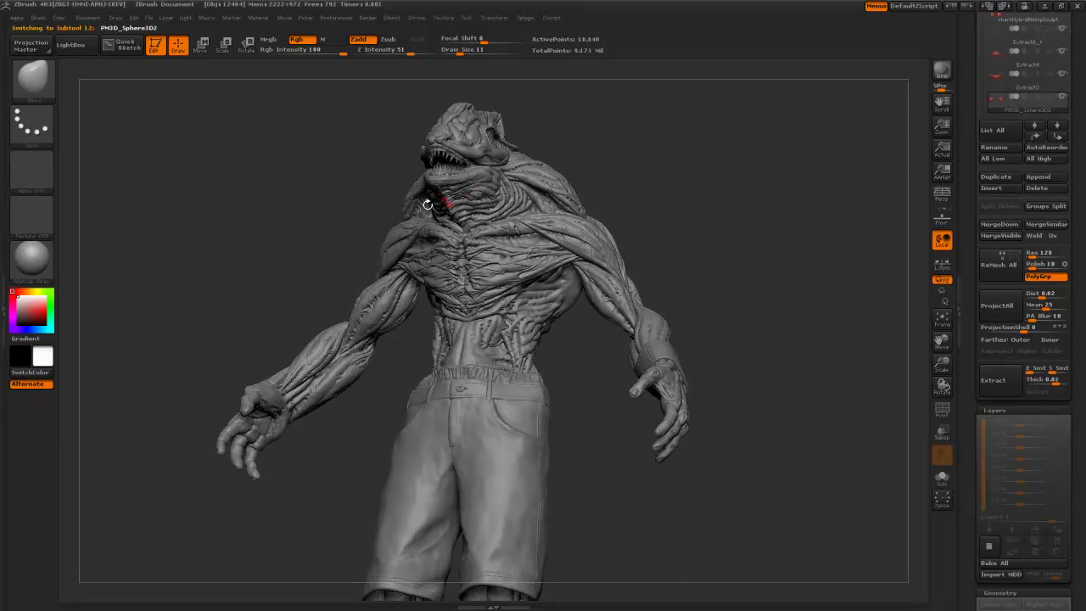
left_click_drag(292, 226, 540, 422, "shift")
mouse_move(585, 452)
left_mouse_down("alt")
mouse_move(560, 396)
mouse_move(587, 401)
left_mouse_up("alt")
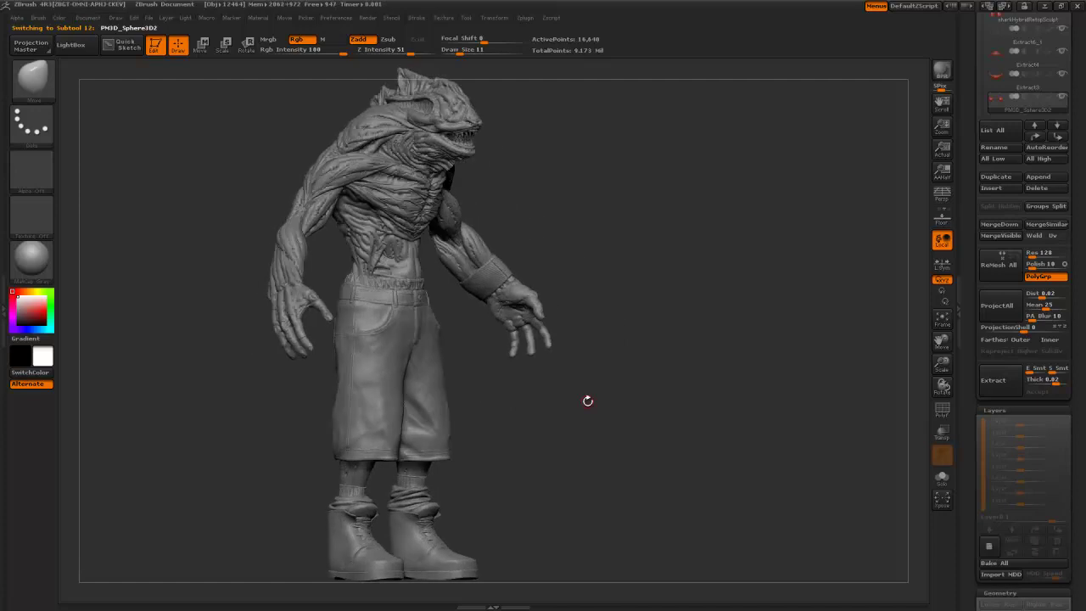
mouse_move(218, 452)
left_mouse_down()
mouse_move(240, 461)
mouse_move(225, 378)
left_mouse_up()
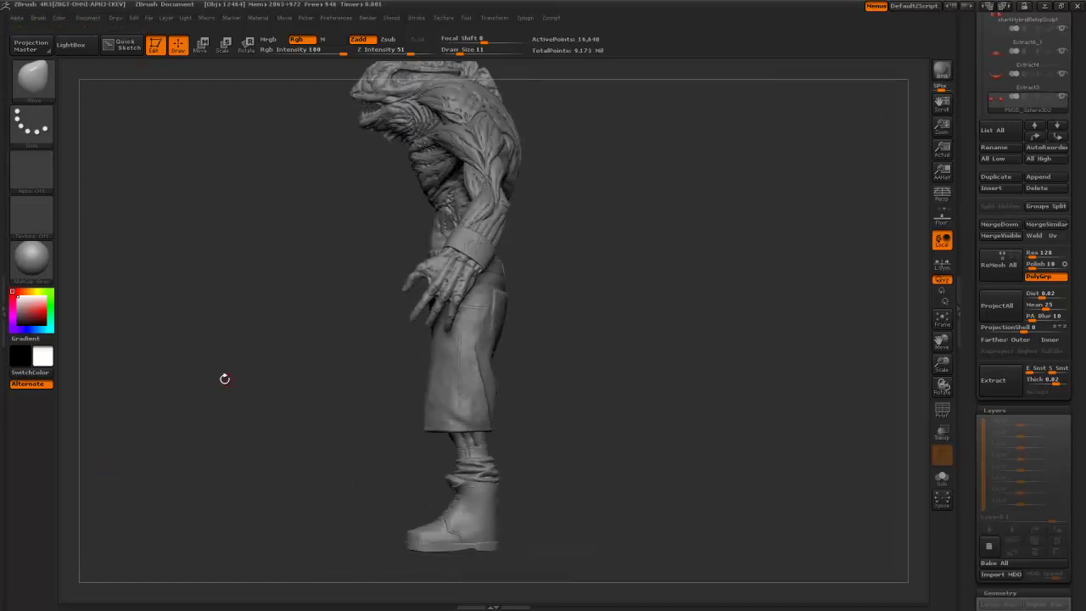
mouse_move(234, 442)
left_mouse_down()
mouse_move(274, 441)
mouse_move(309, 367)
mouse_move(274, 372)
mouse_move(269, 360)
left_mouse_up()
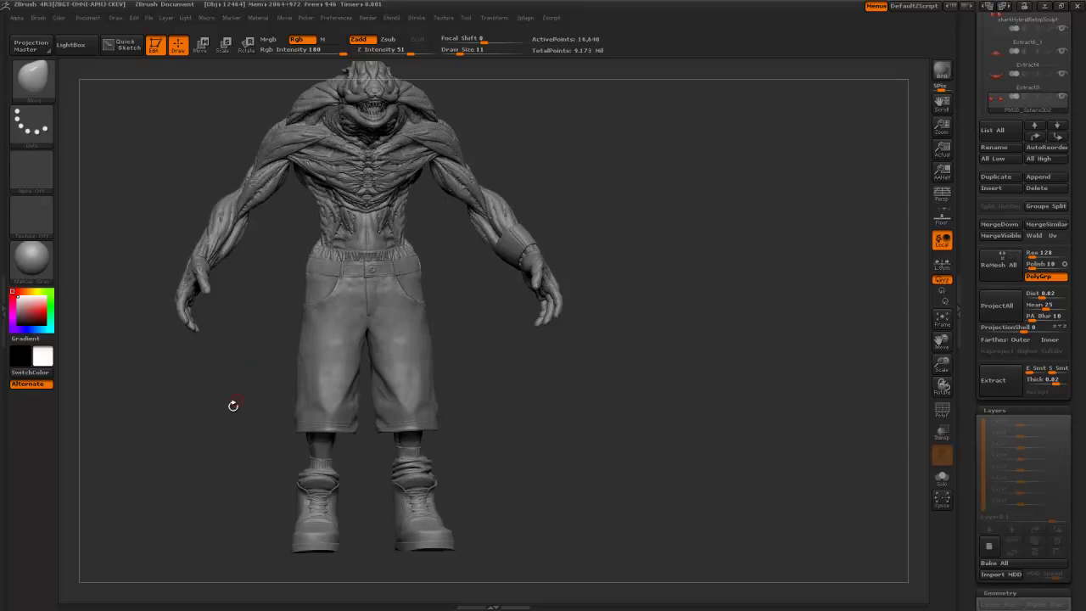
- Examine the shorts, socks and boots from several angles, and inspect the torso up close
left_click_drag(233, 406, 286, 386)
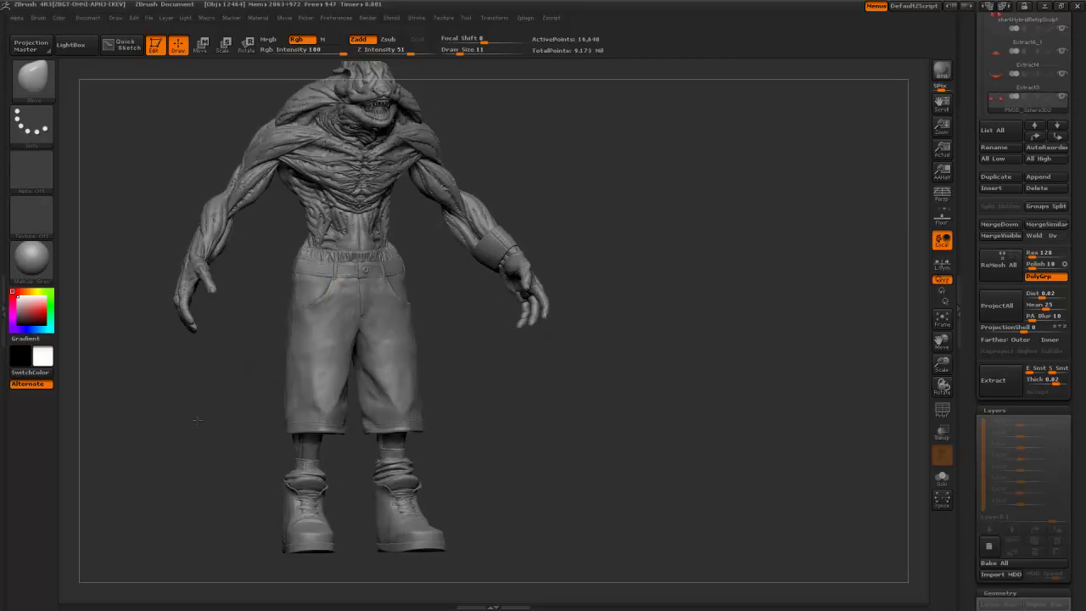
mouse_move(197, 420)
left_mouse_down()
mouse_move(255, 407)
mouse_move(230, 452)
mouse_move(286, 389)
left_mouse_up()
mouse_move(286, 389)
left_mouse_down()
mouse_move(240, 444)
mouse_move(242, 459)
left_mouse_up()
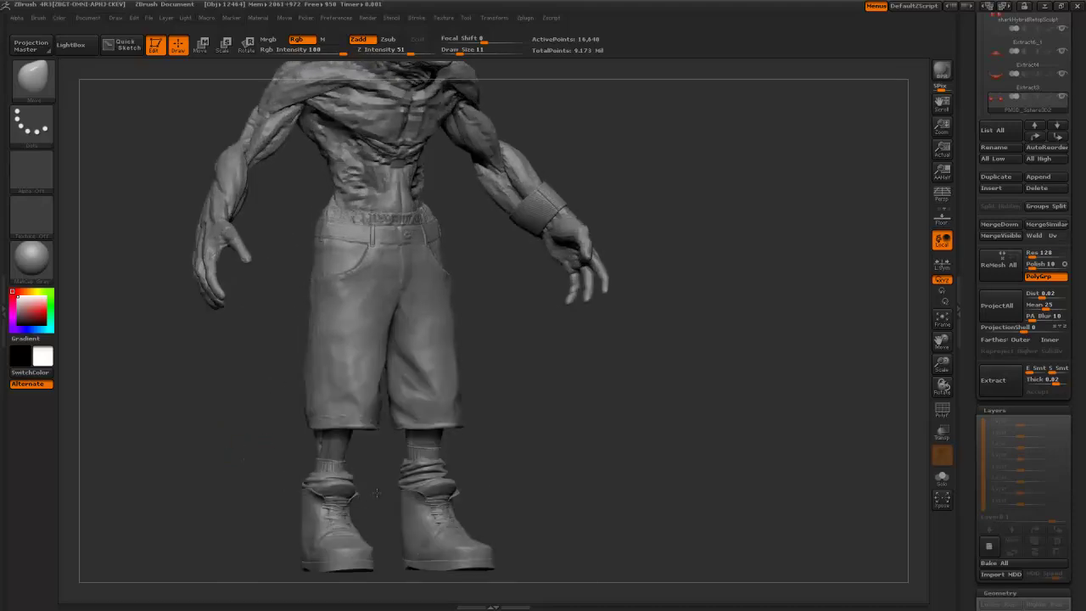
mouse_move(377, 493)
left_mouse_down()
mouse_move(359, 528)
mouse_move(379, 548)
mouse_move(472, 512)
mouse_move(378, 445)
mouse_move(405, 397)
mouse_move(507, 427)
mouse_move(472, 443)
left_mouse_up()
left_click_drag(347, 418, 372, 459, "alt")
mouse_move(521, 438)
left_mouse_down("alt")
mouse_move(451, 339)
mouse_move(450, 532)
left_mouse_up("alt")
mouse_move(463, 418)
left_mouse_down("alt")
mouse_move(453, 482)
mouse_move(410, 511)
left_mouse_up("alt")
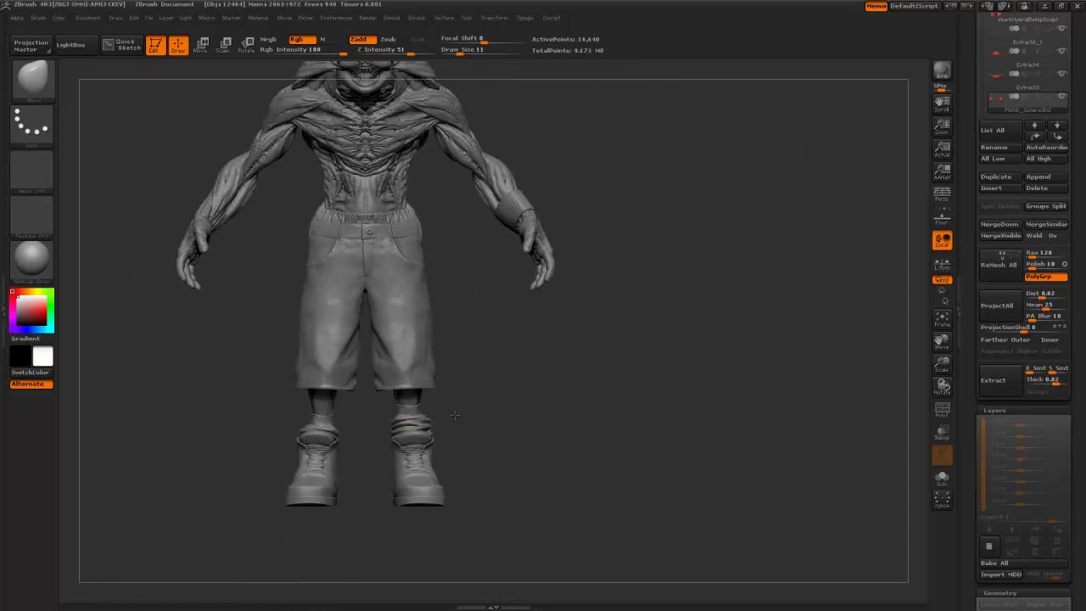
left_click_drag(455, 416, 489, 506)
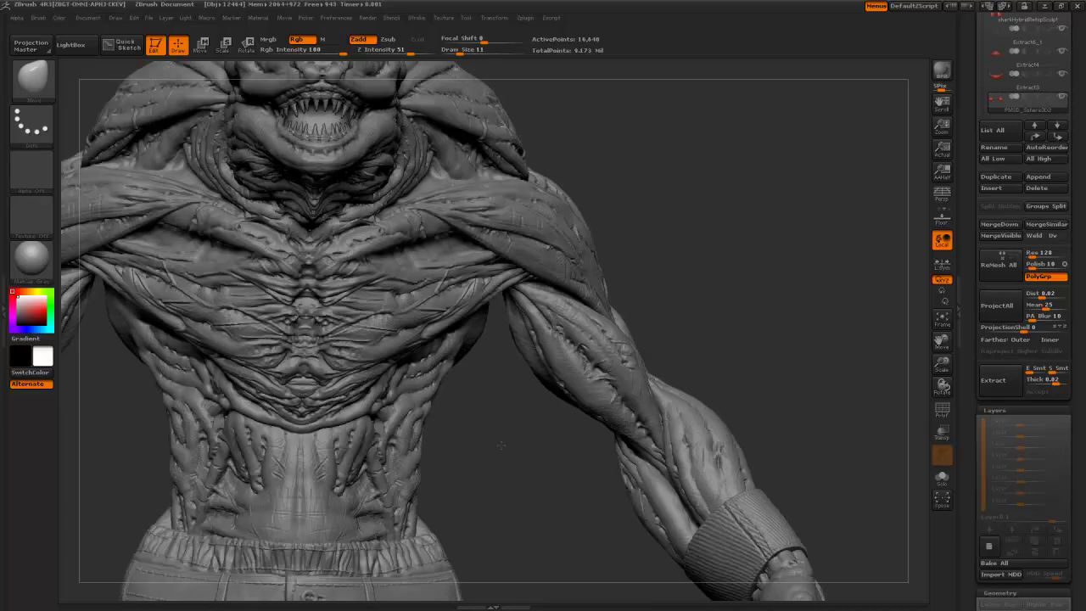
- Examine the shorts' waistband, belt loops and pocket stitching up close, along with the ribbed wristband and hand
left_click_drag(497, 444, 519, 226, "alt")
left_click_drag(550, 458, 562, 394, "alt")
left_click_drag(90, 357, 554, 396)
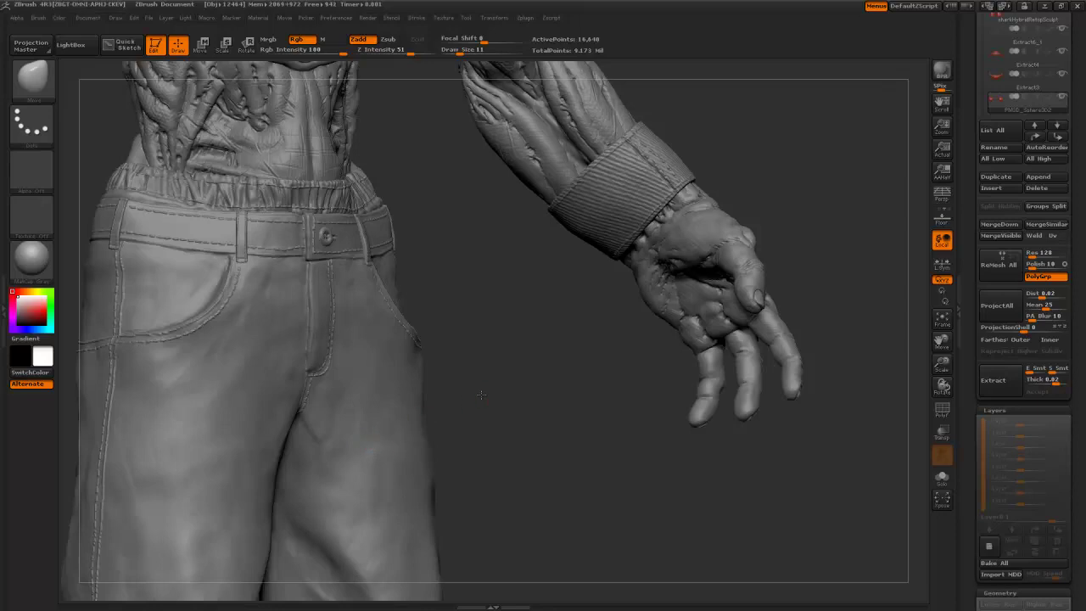
left_click_drag(481, 395, 318, 303)
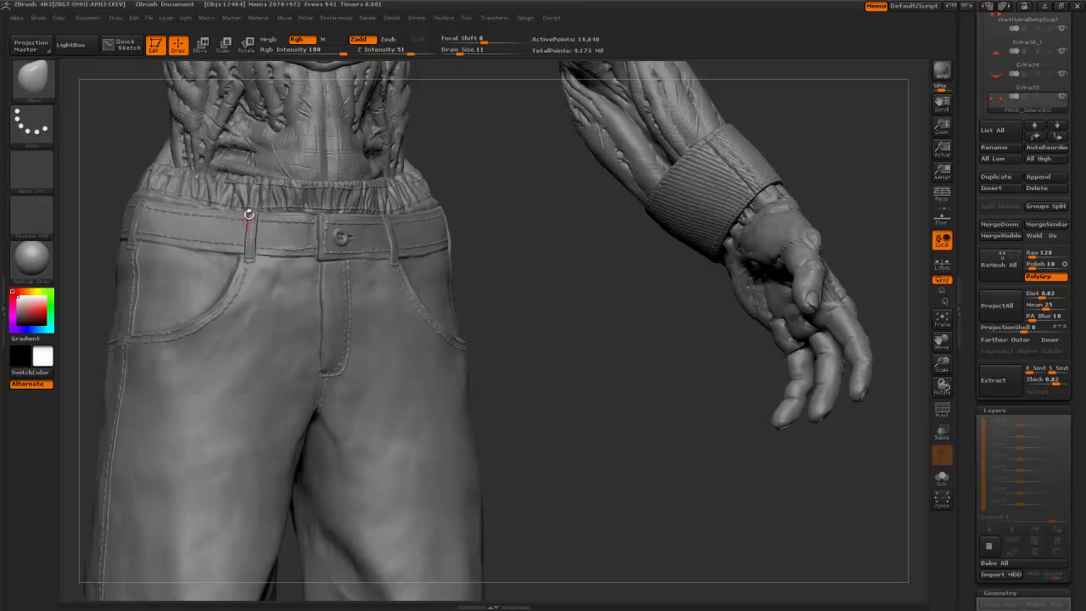
left_click_drag(248, 214, 252, 240)
left_click_drag(494, 379, 465, 459, "alt")
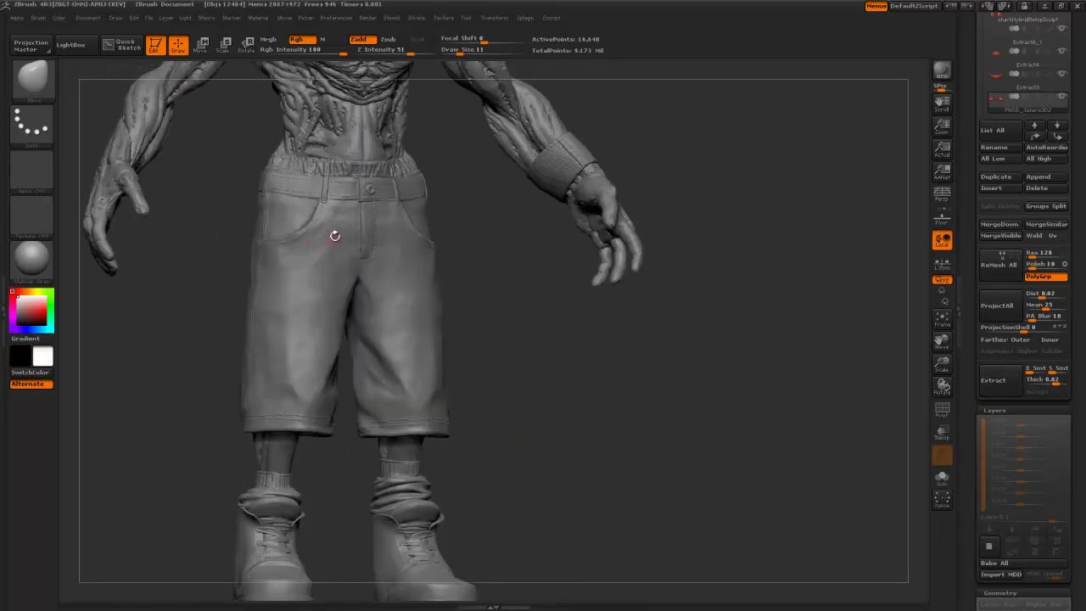
left_click_drag(510, 312, 552, 329, "alt")
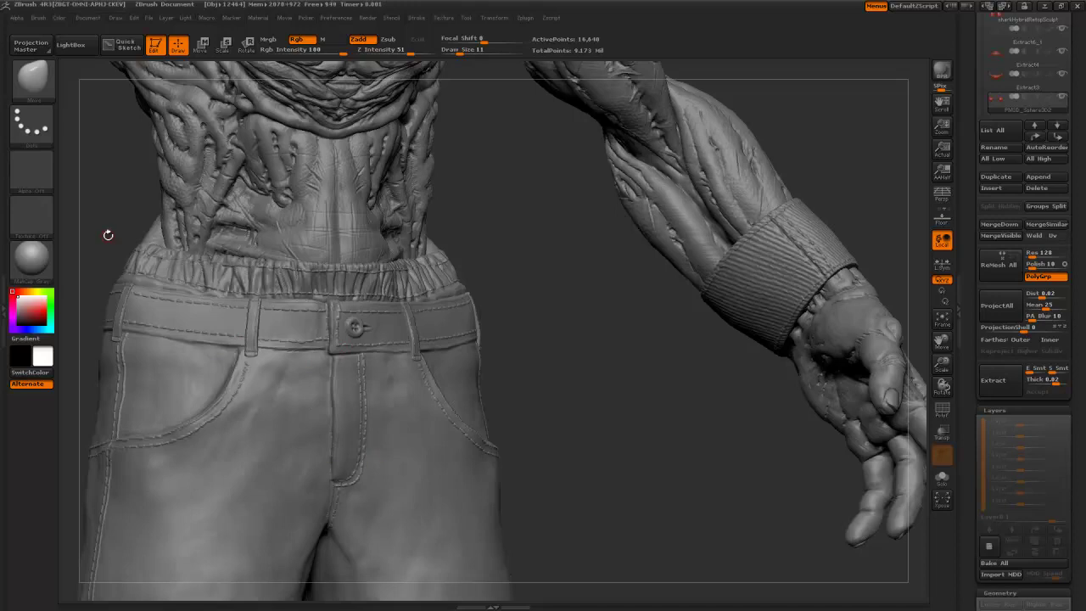
left_click(15, 151)
left_click(25, 216)
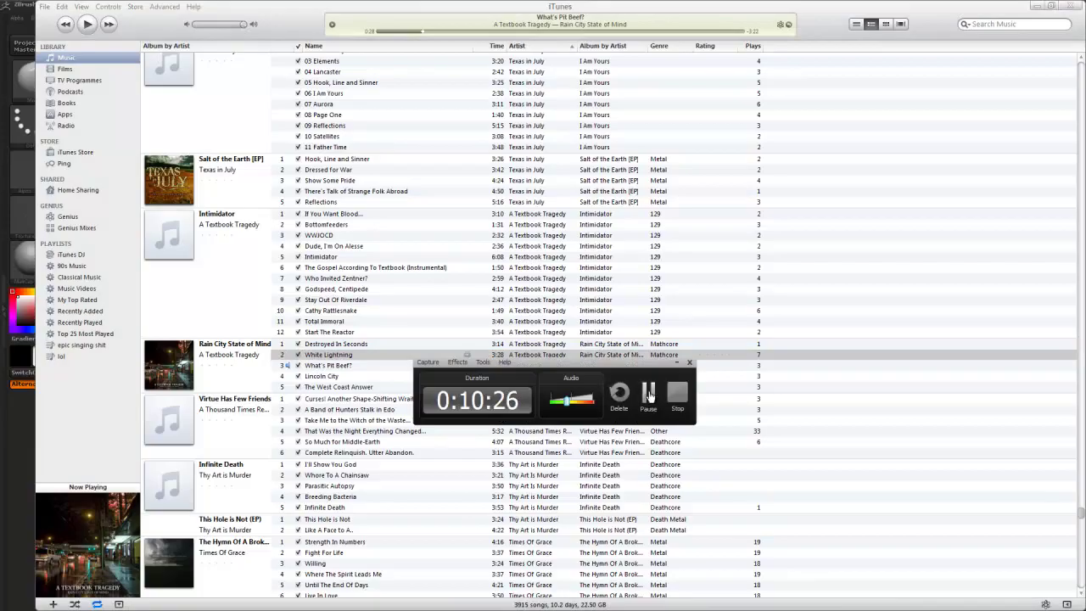
left_click(648, 396)
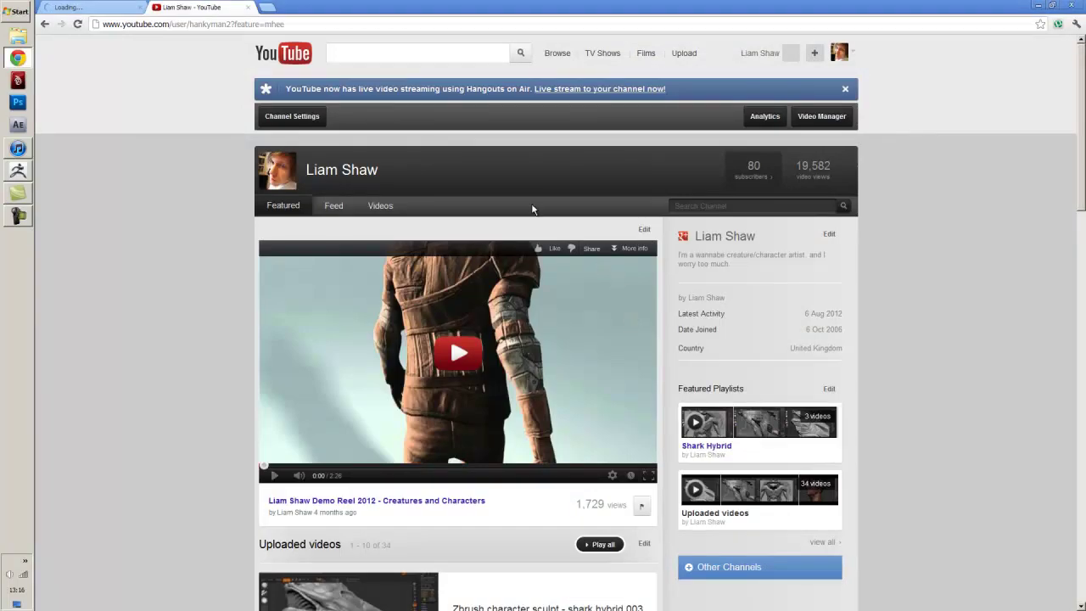
left_click(17, 217)
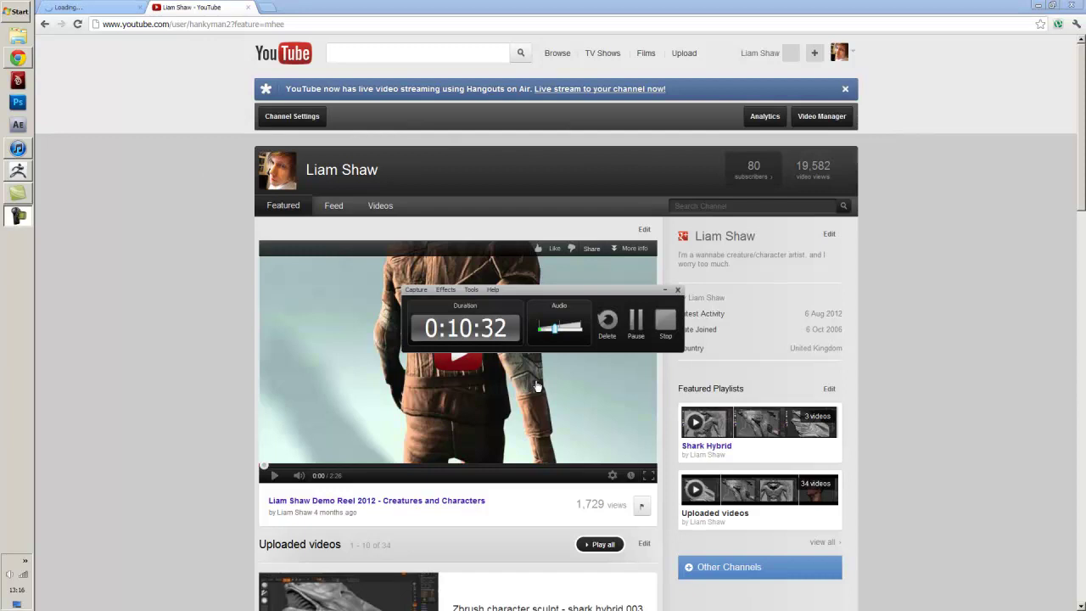
left_click(17, 170)
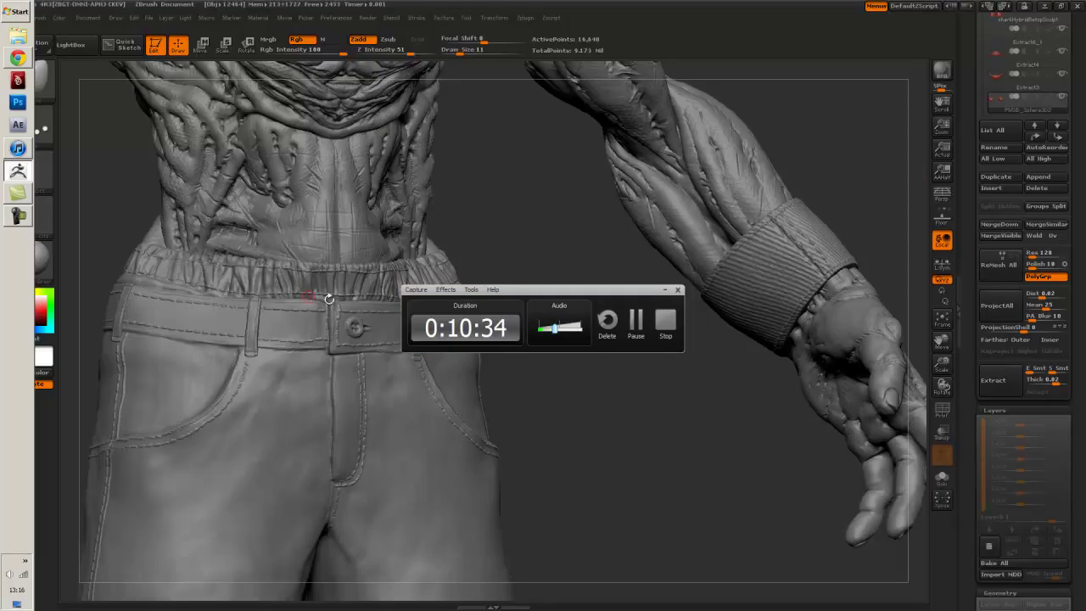
left_click(665, 290)
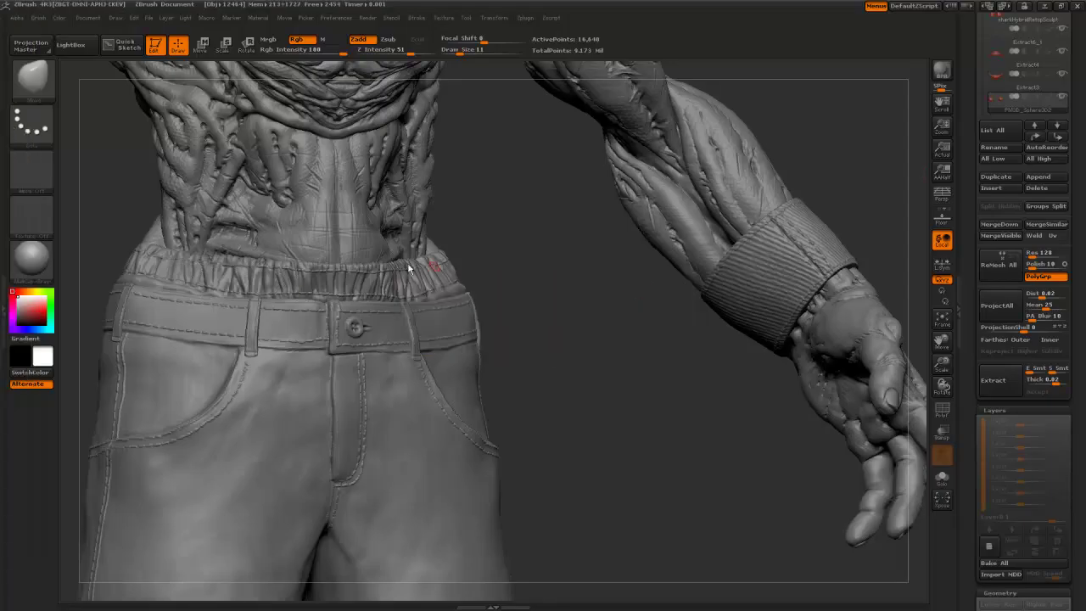
key("alt+Tab")
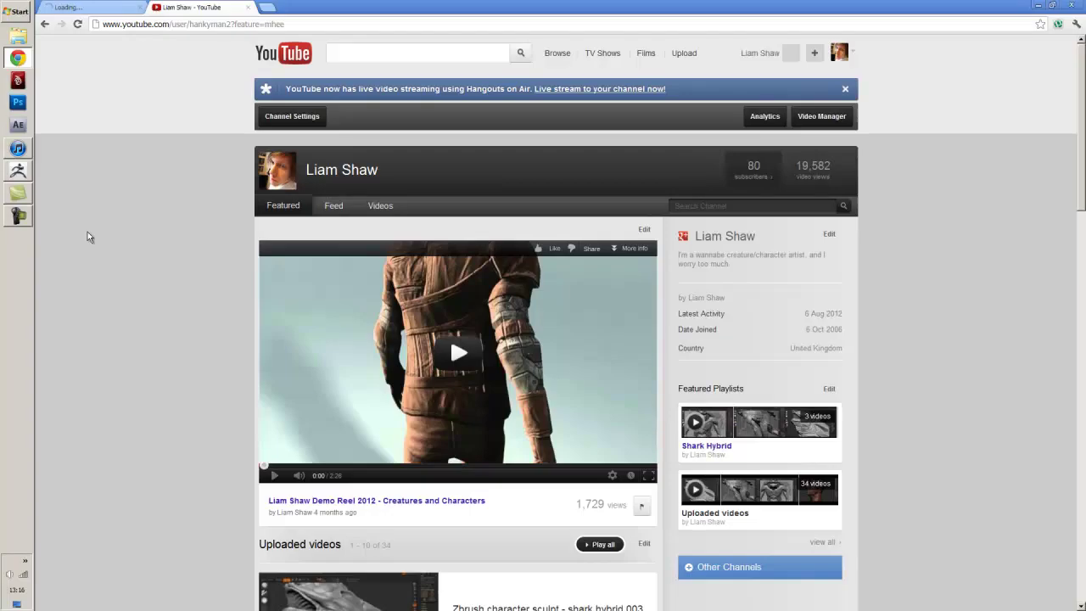
left_click(23, 221)
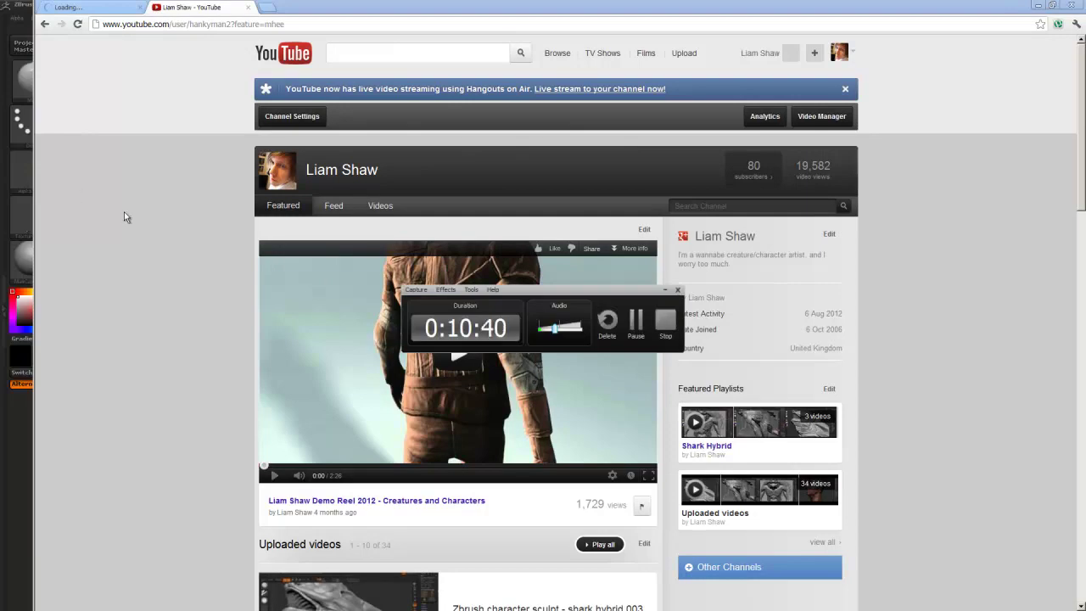
left_click(17, 178)
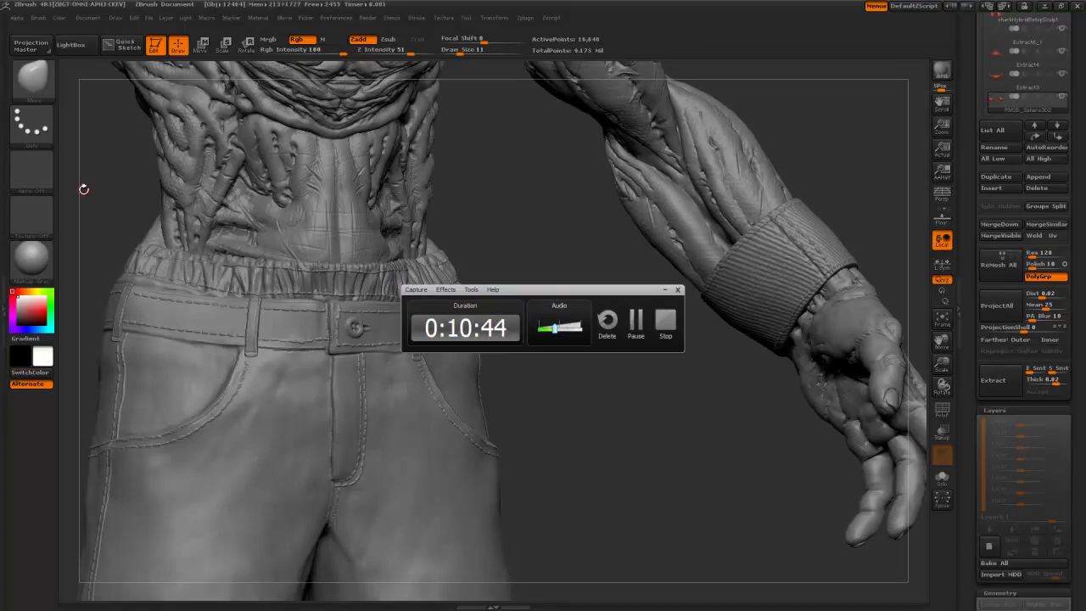
left_click(664, 290)
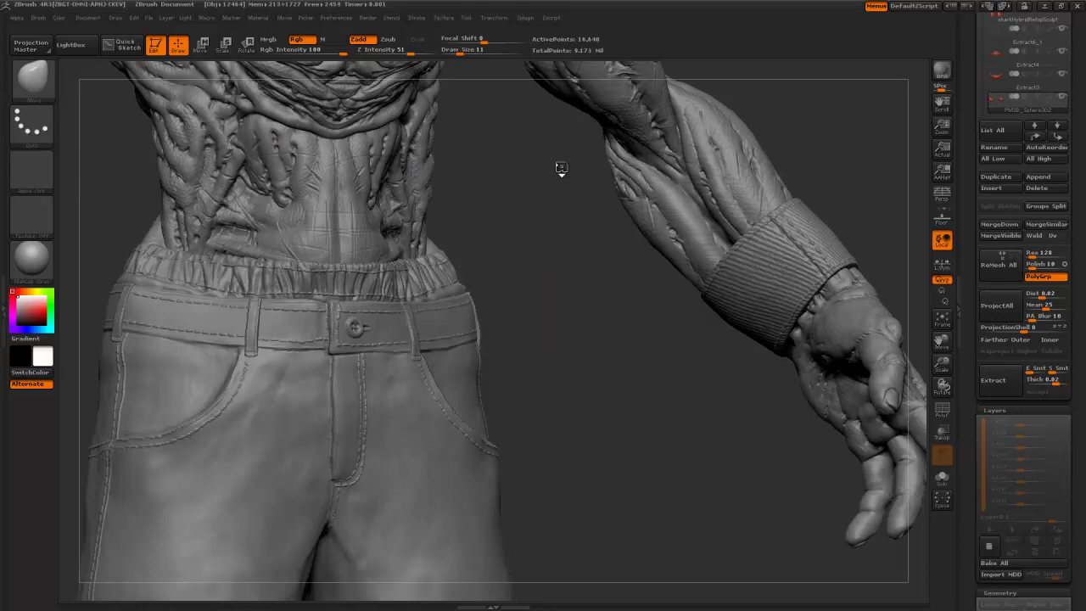
- Inspect the creature's lower jaw and teeth up close, and review the whole figure from the front and both three-quarter sides
left_click_drag(555, 158, 555, 189)
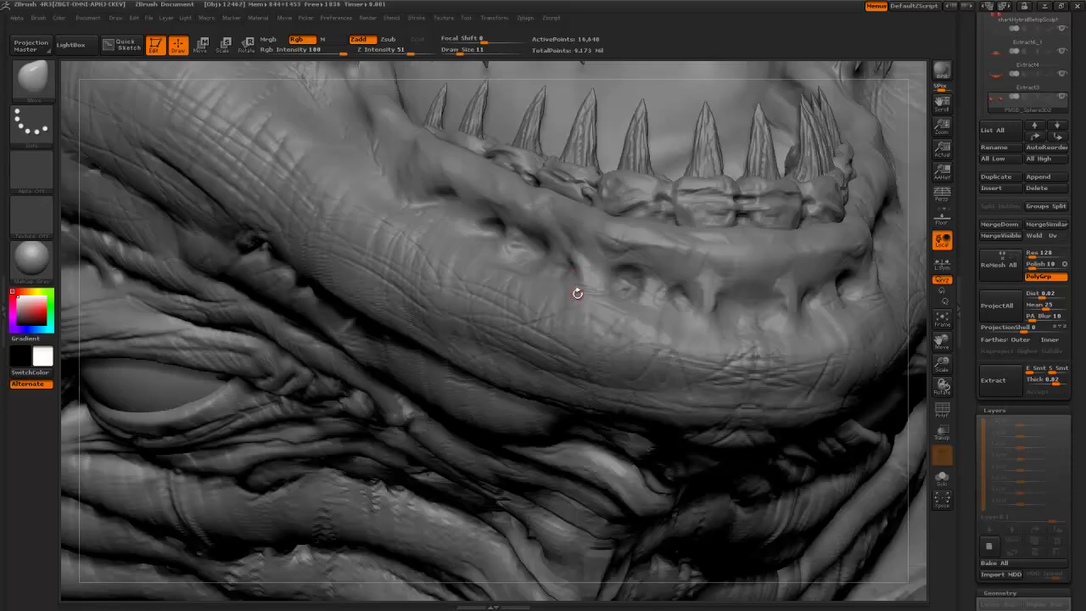
key("f")
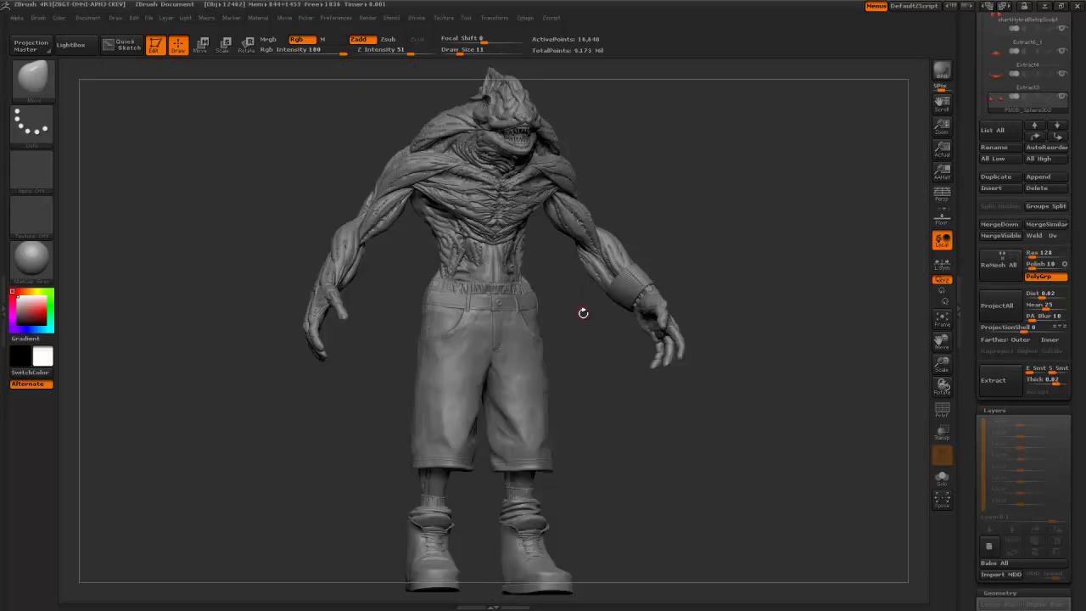
left_click_drag(595, 351, 642, 357)
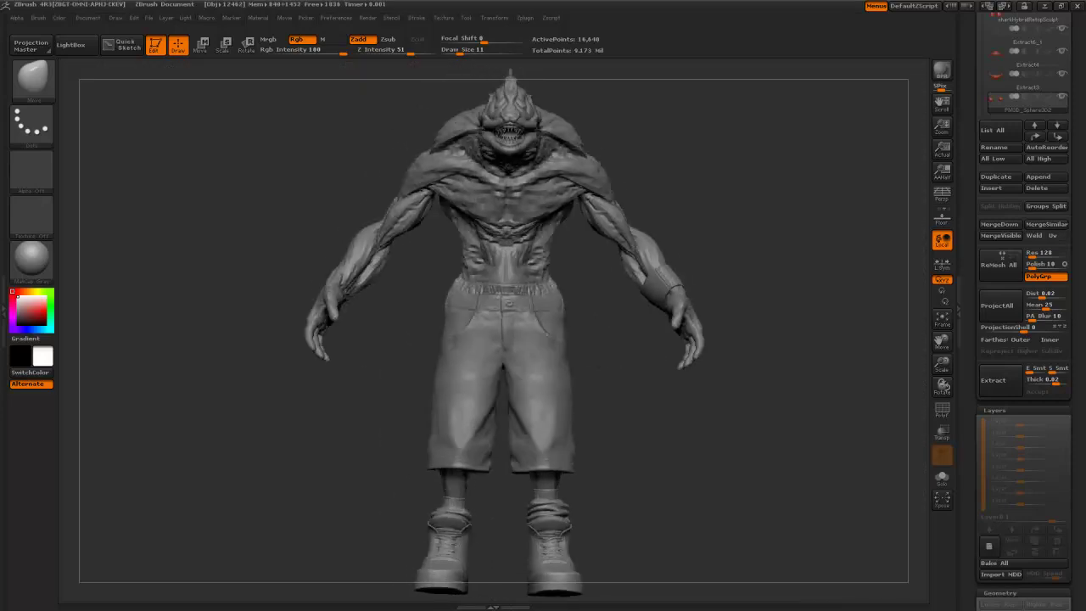
mouse_move(632, 367)
left_mouse_down()
mouse_move(404, 392)
mouse_move(422, 367)
mouse_move(334, 371)
left_mouse_up()
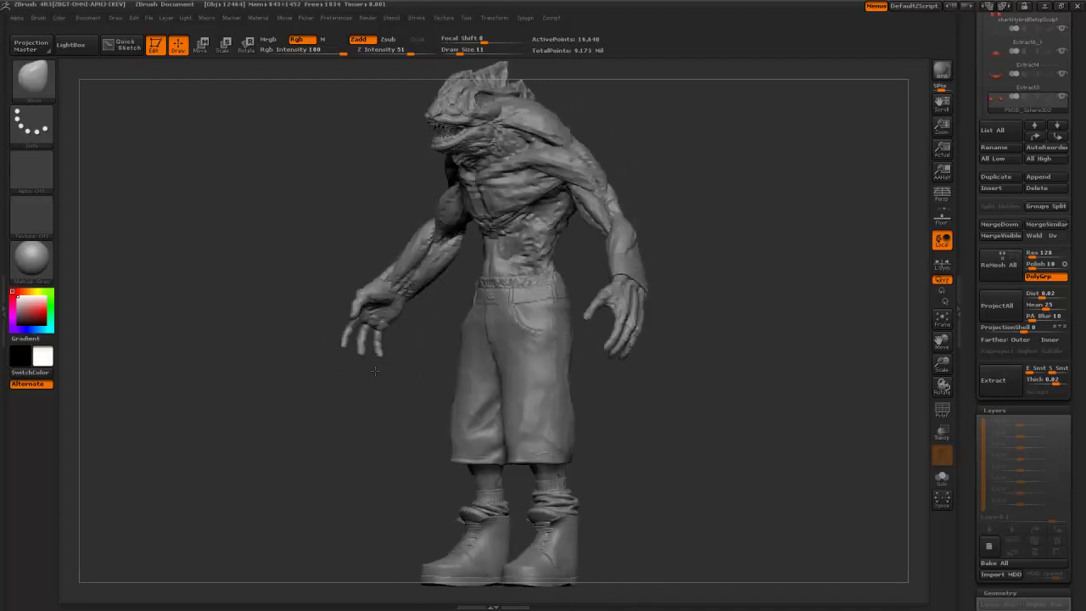
mouse_move(375, 371)
left_mouse_down()
mouse_move(536, 421)
mouse_move(526, 377)
mouse_move(533, 400)
mouse_move(480, 385)
left_mouse_up()
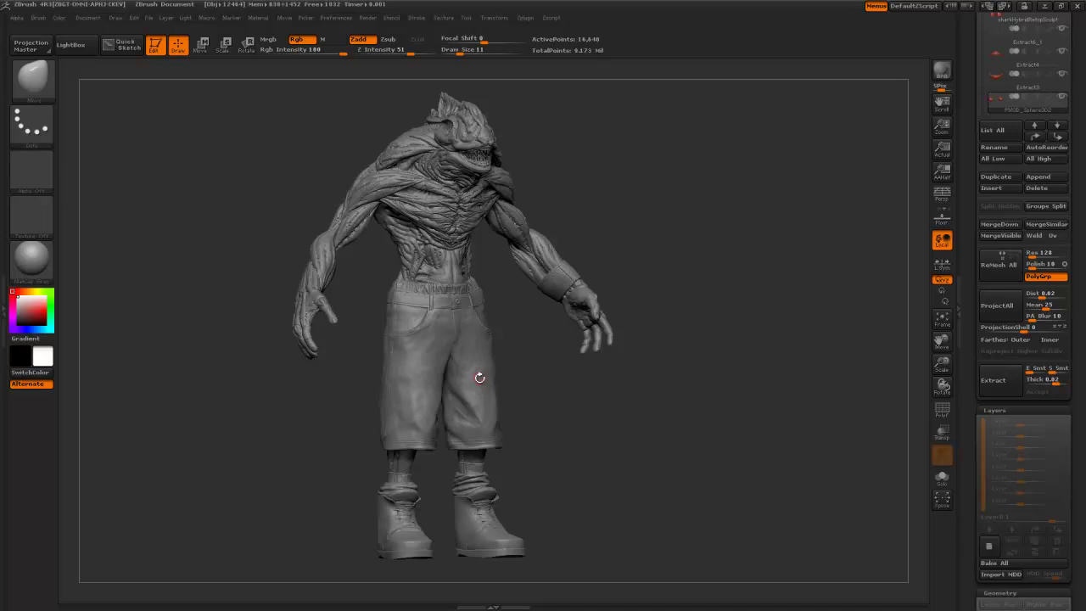
mouse_move(561, 390)
left_mouse_down()
mouse_move(549, 400)
mouse_move(647, 385)
left_mouse_up()
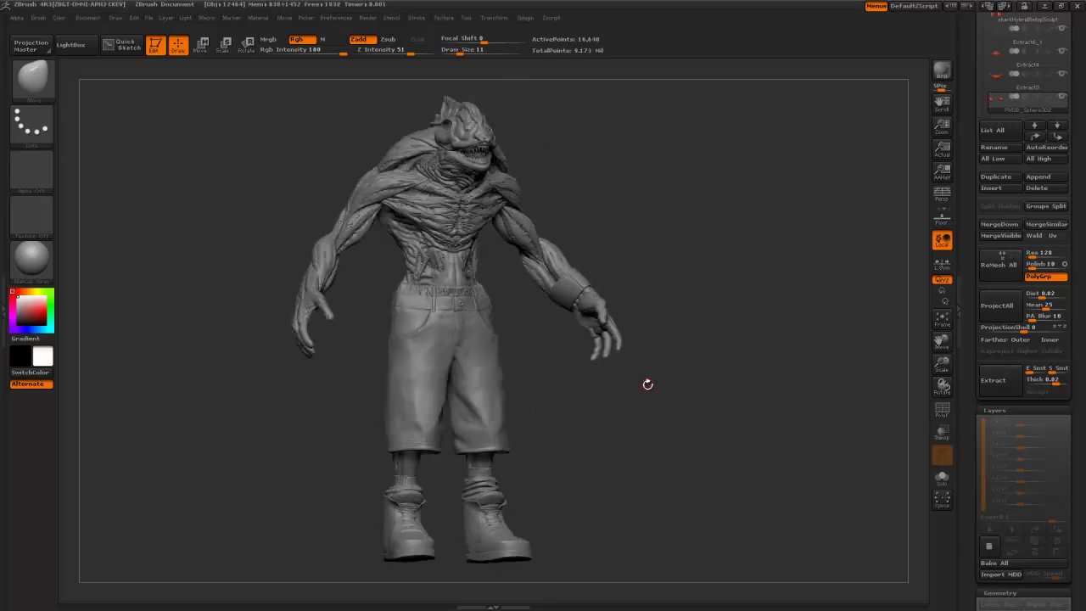